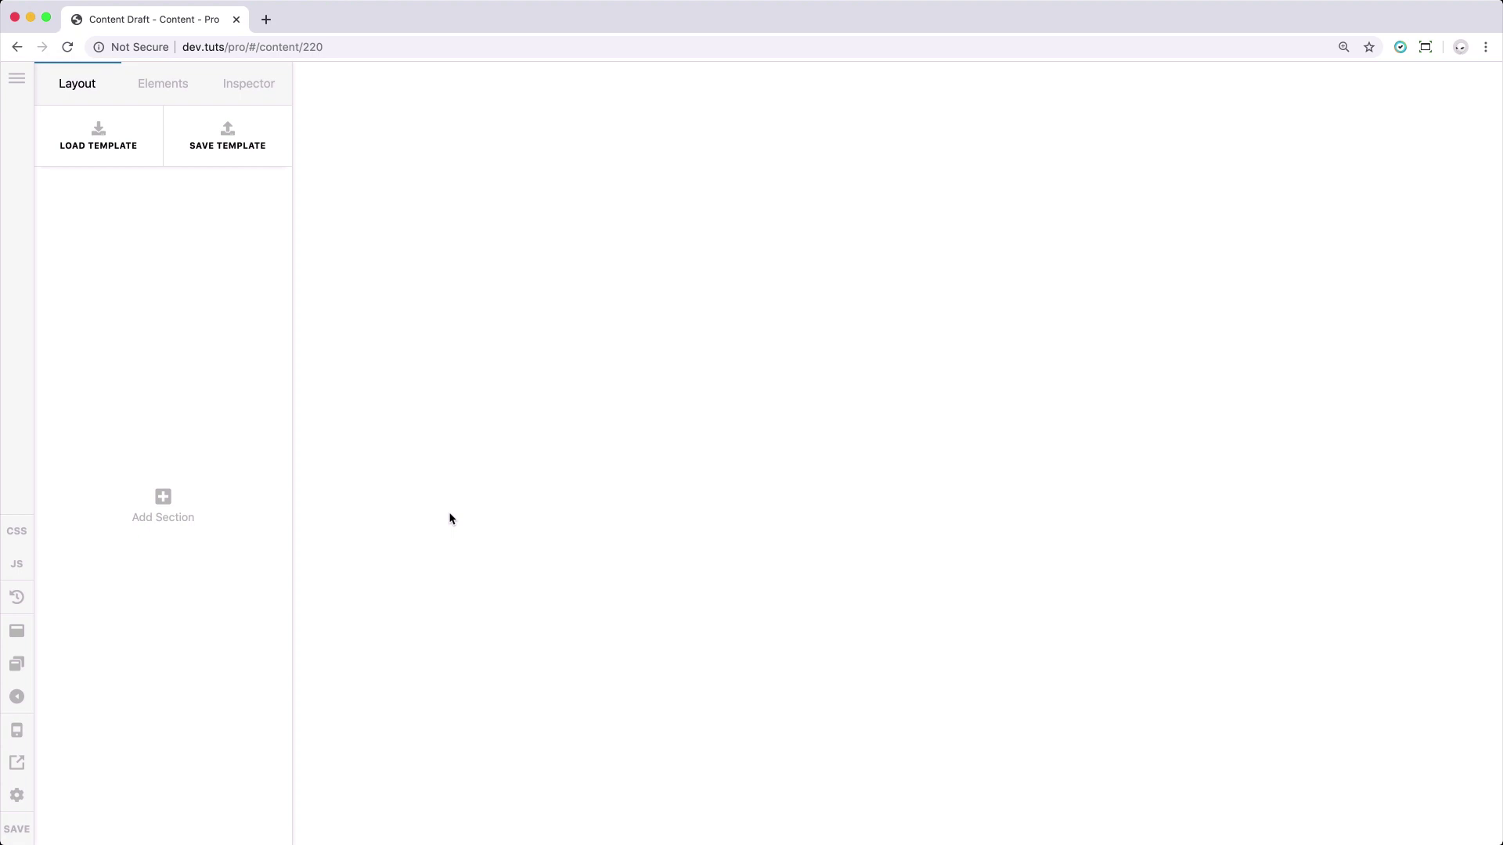
- Check the page template in the page settings, leaving it at Blank - No Container with no header
{"action": "left_click", "coordinate": [17, 795]}
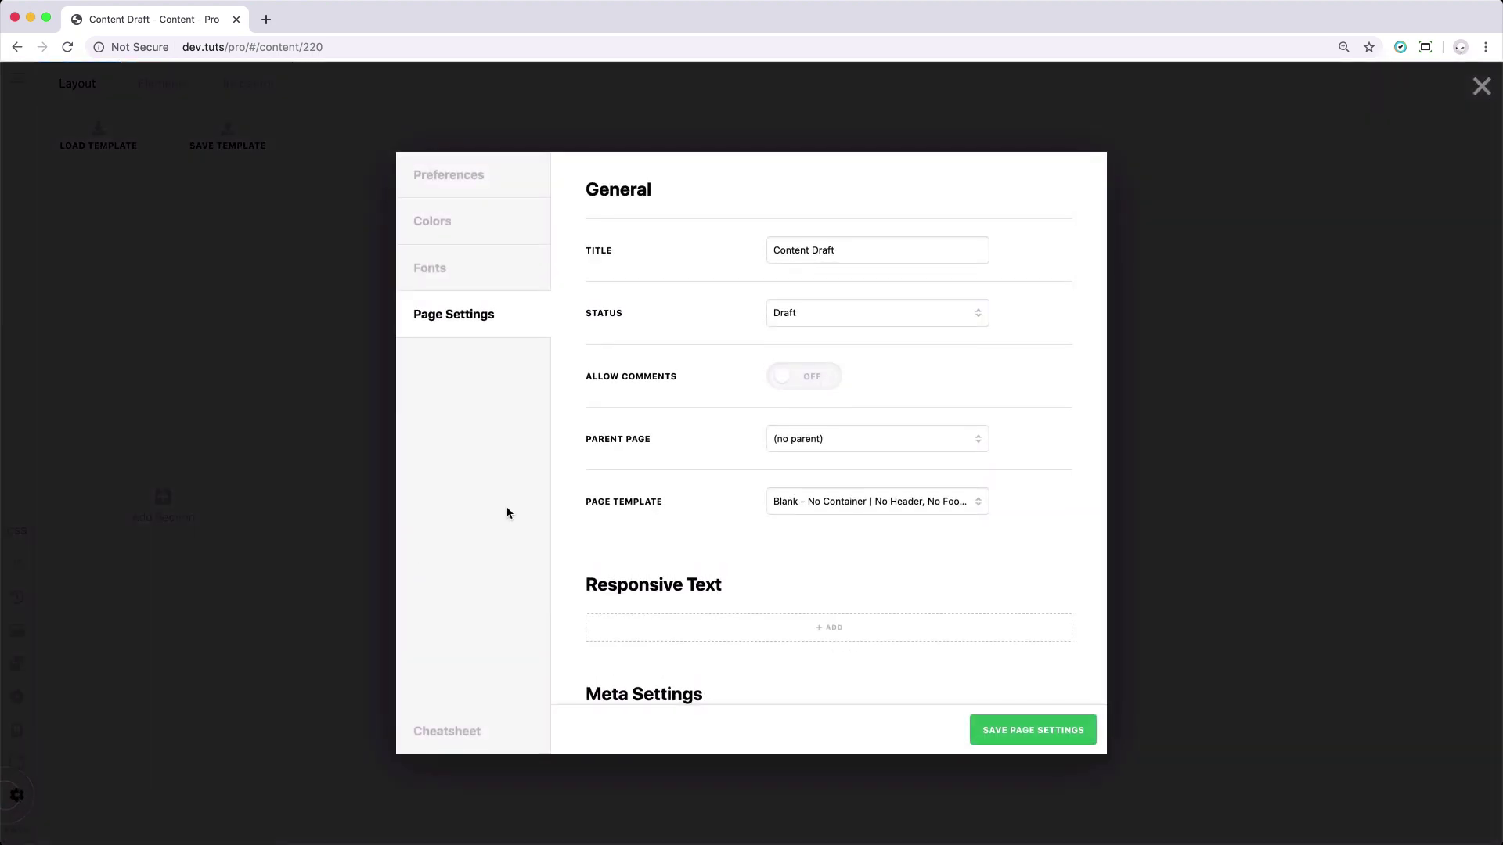
{"action": "scroll", "coordinate": [599, 399], "scroll_direction": "down", "scroll_amount": 2}
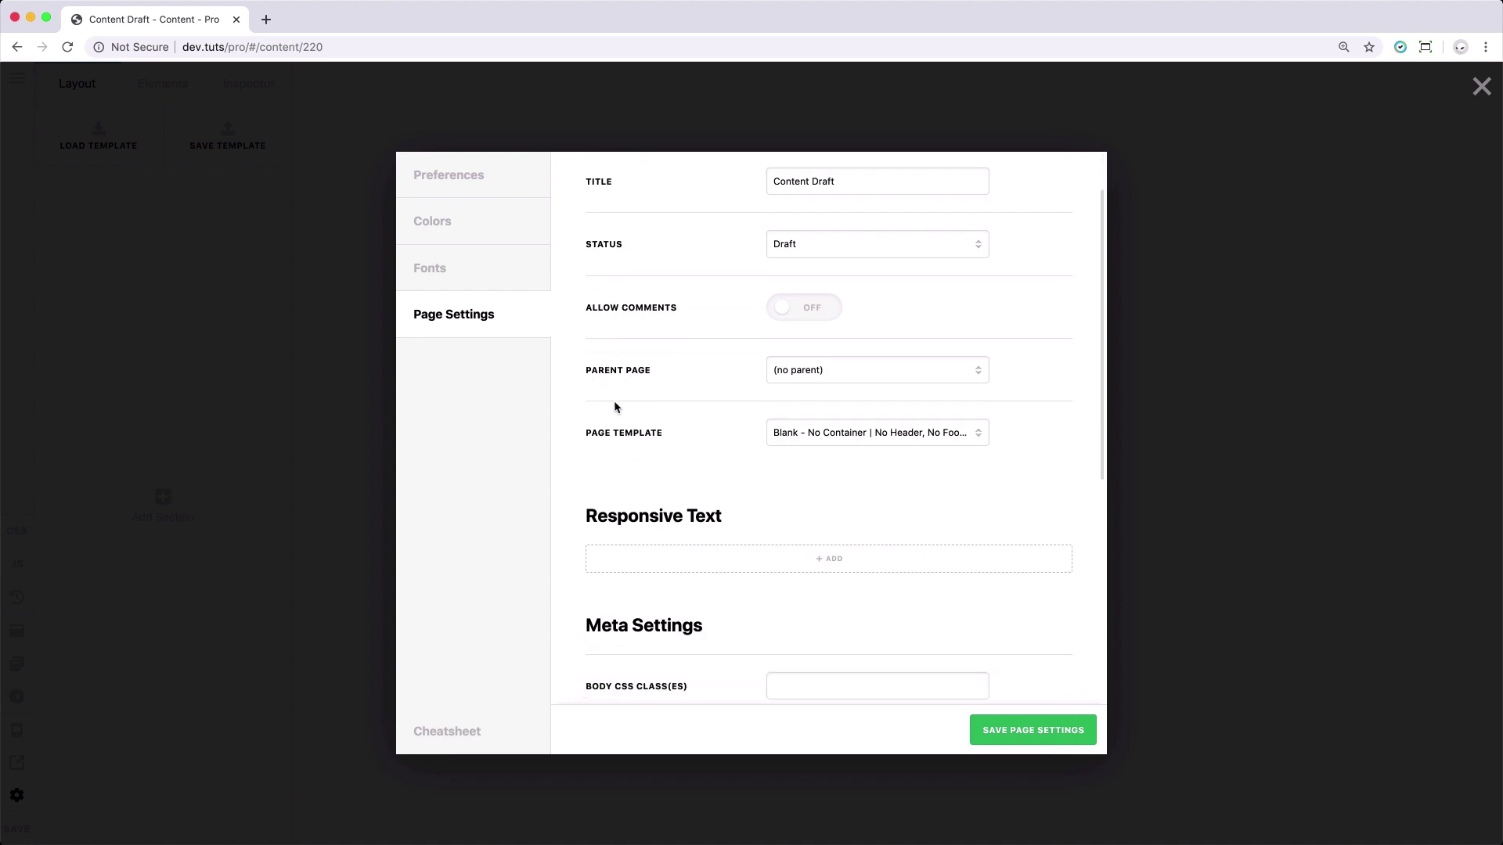
{"action": "left_click", "coordinate": [933, 436]}
{"action": "left_click", "coordinate": [933, 440]}
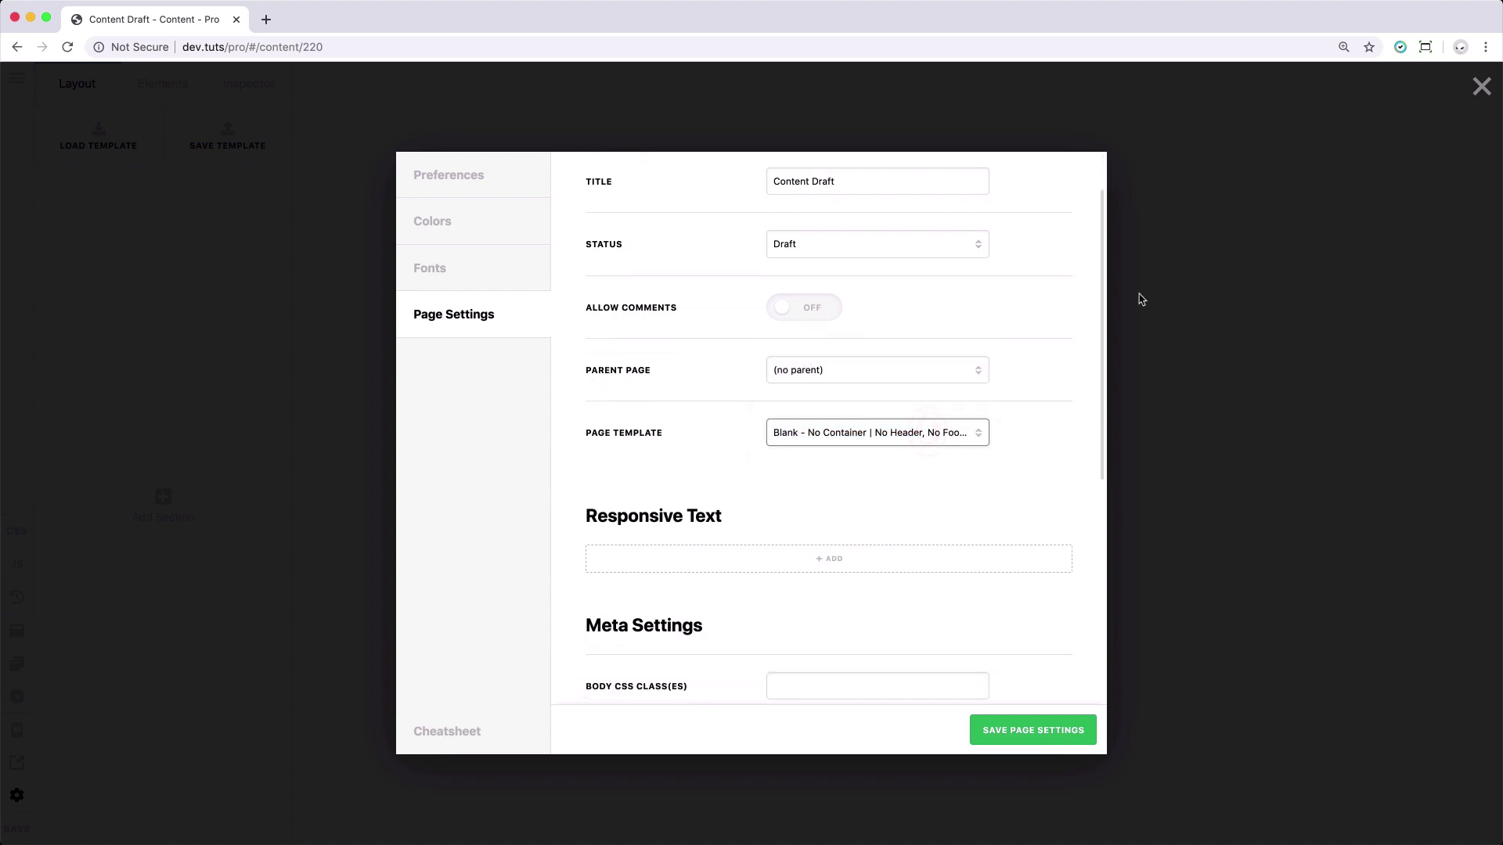
{"action": "left_click", "coordinate": [1480, 87]}
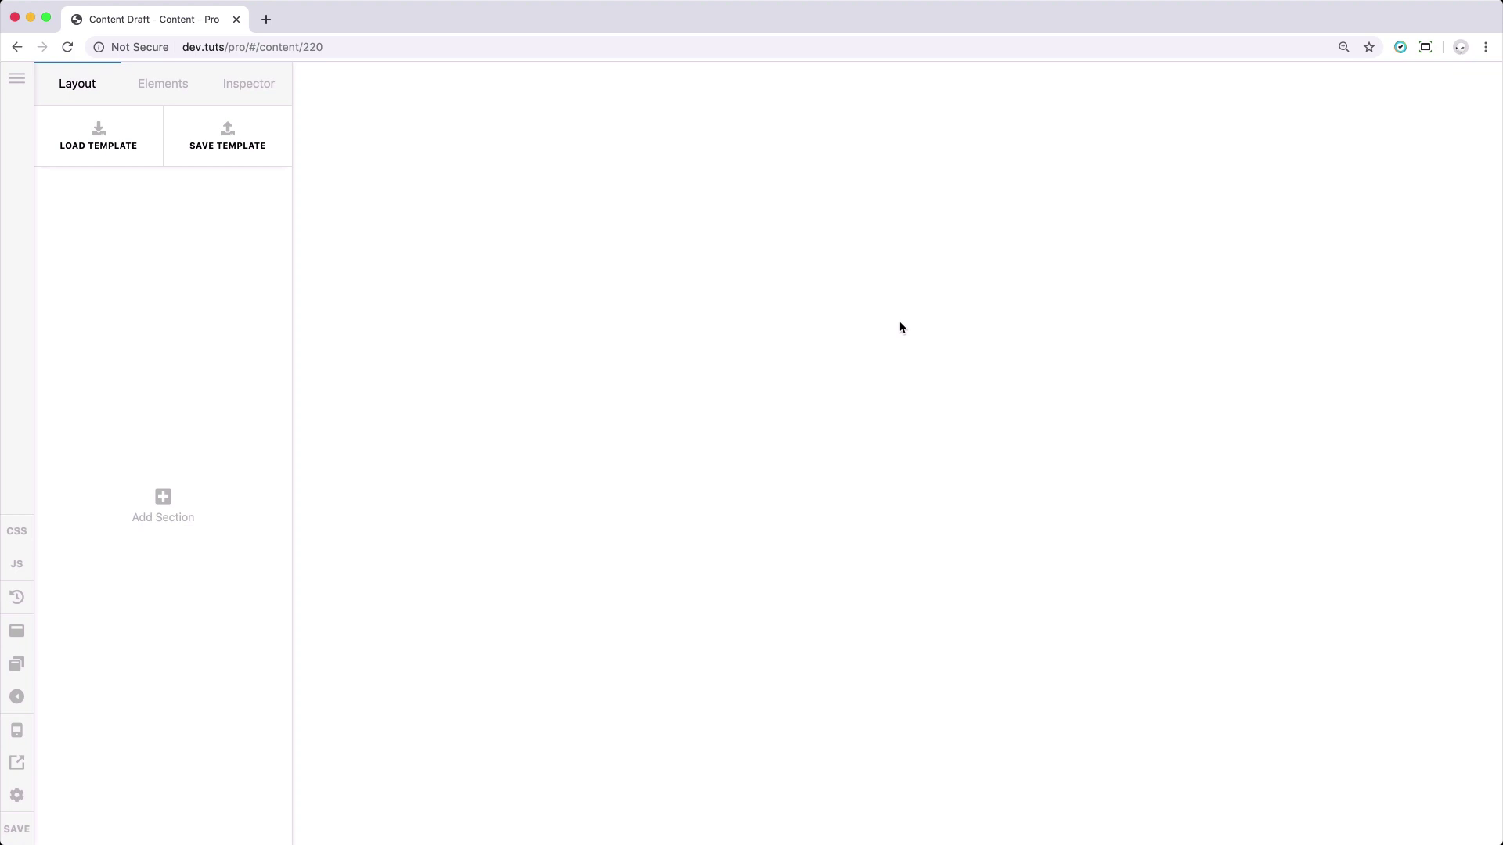
- Add a section with a one-column row and set the section's linked padding to 0 px on all sides
{"action": "left_click", "coordinate": [163, 496]}
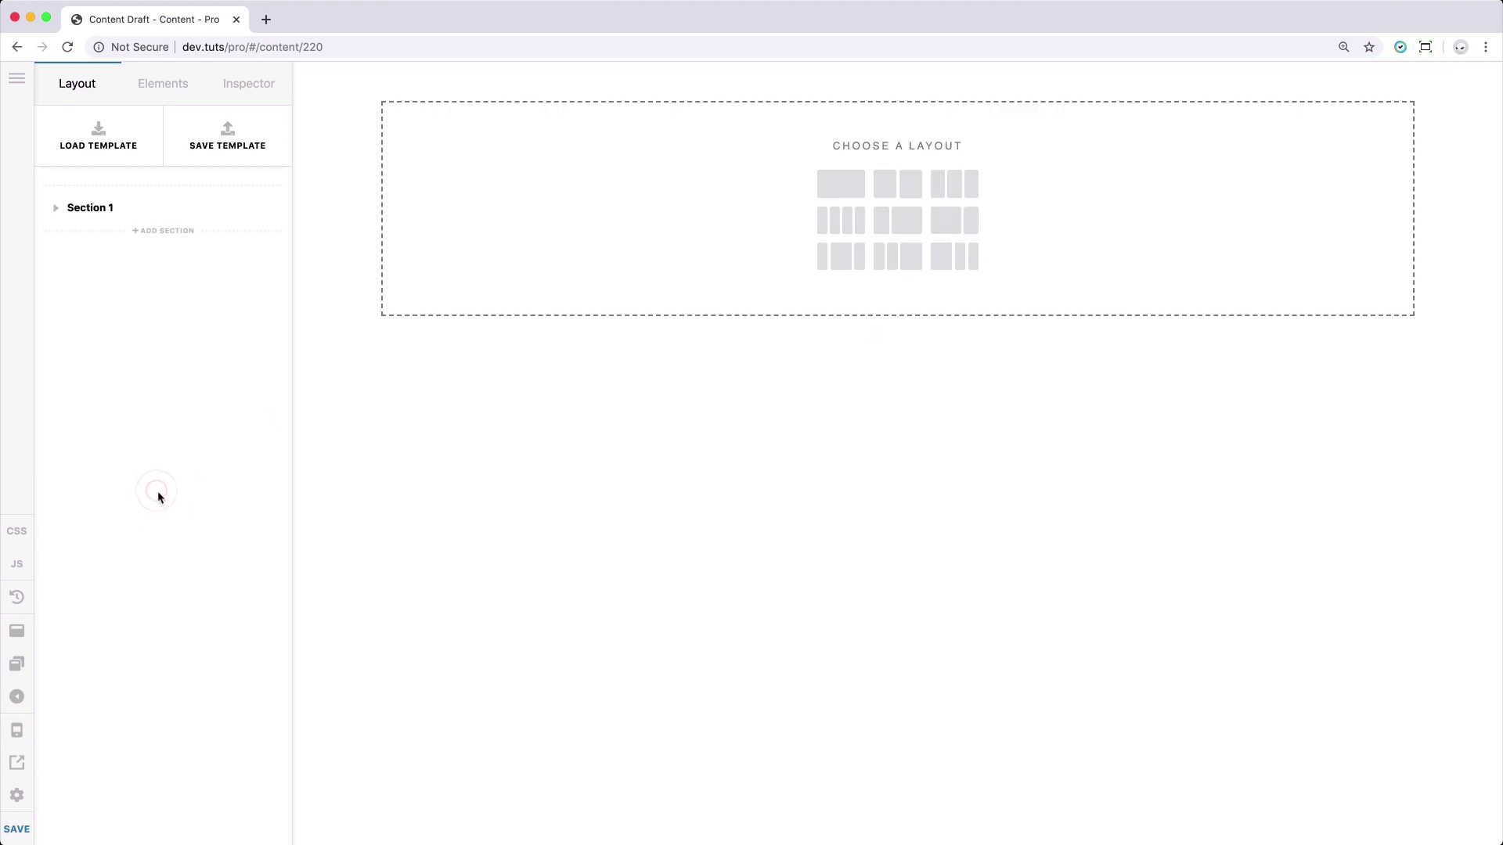
{"action": "left_click", "coordinate": [849, 193]}
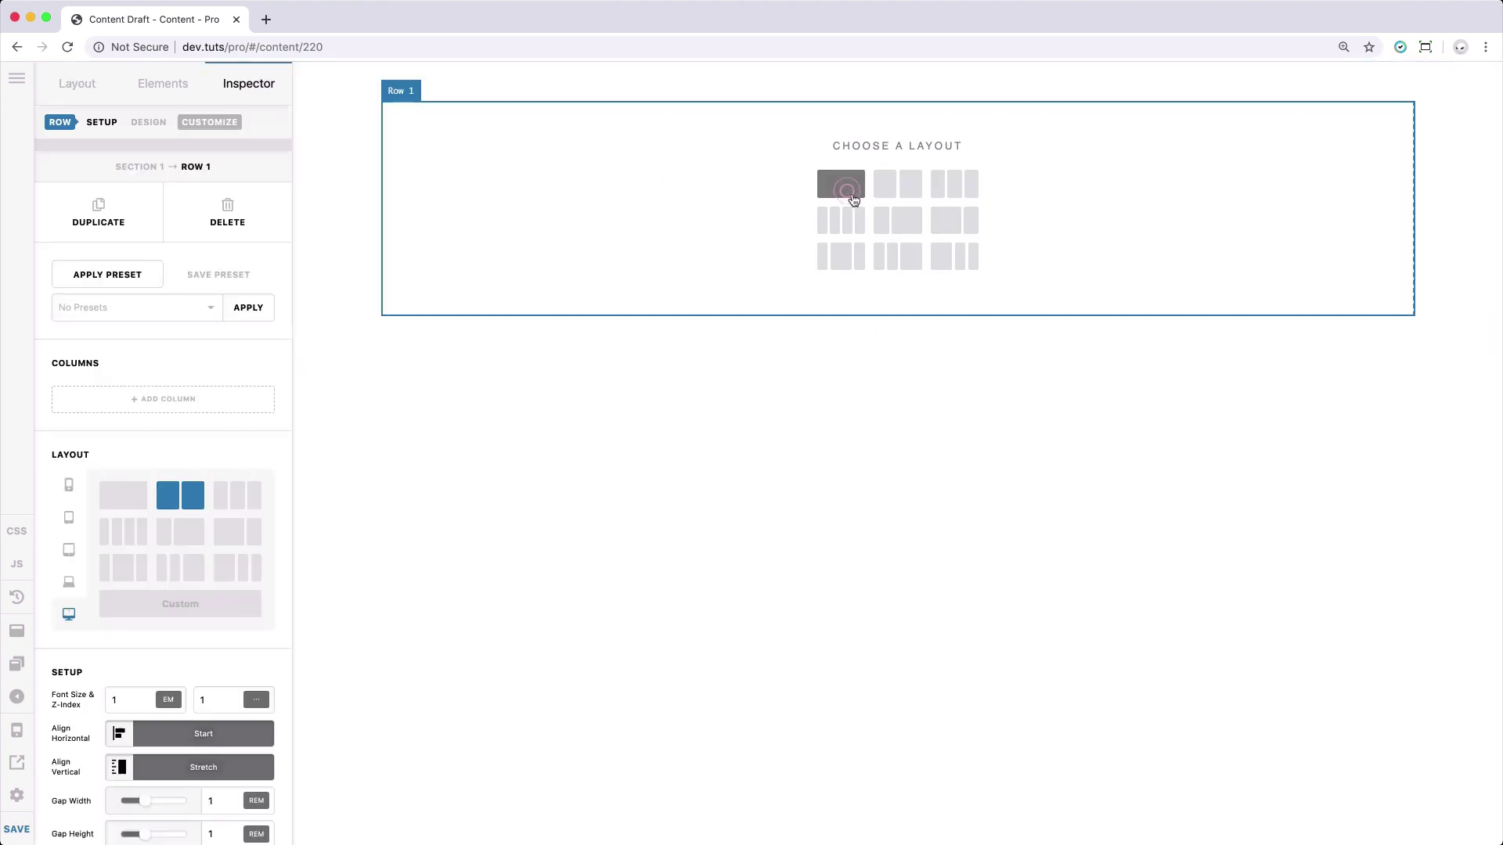
{"action": "left_click", "coordinate": [338, 150]}
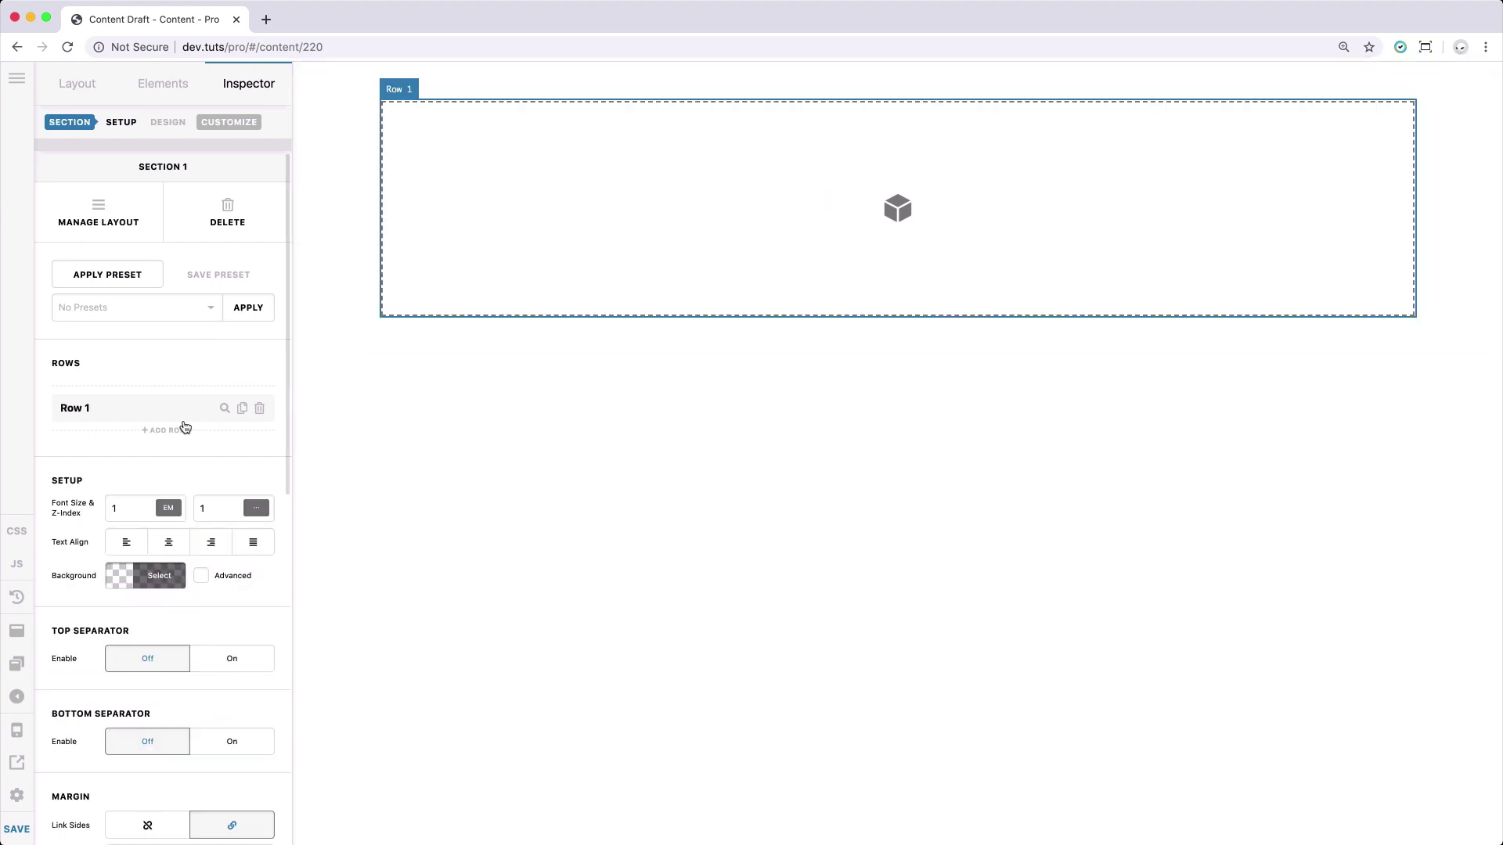
{"action": "scroll", "coordinate": [180, 480], "scroll_direction": "down", "scroll_amount": 5}
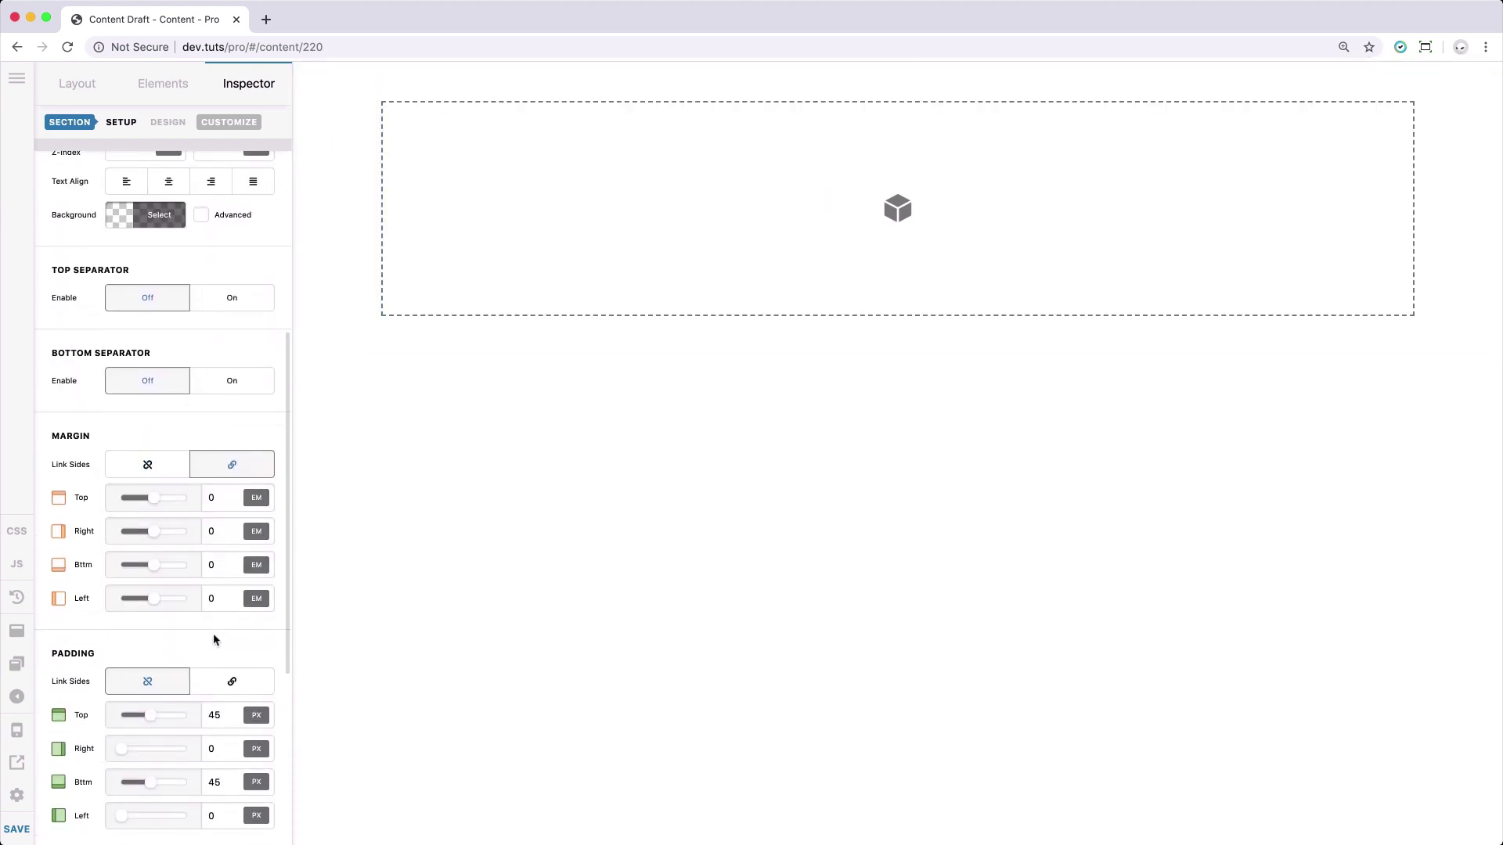
{"action": "left_click", "coordinate": [233, 692]}
{"action": "left_click_drag", "start_coordinate": [228, 715], "coordinate": [180, 716]}
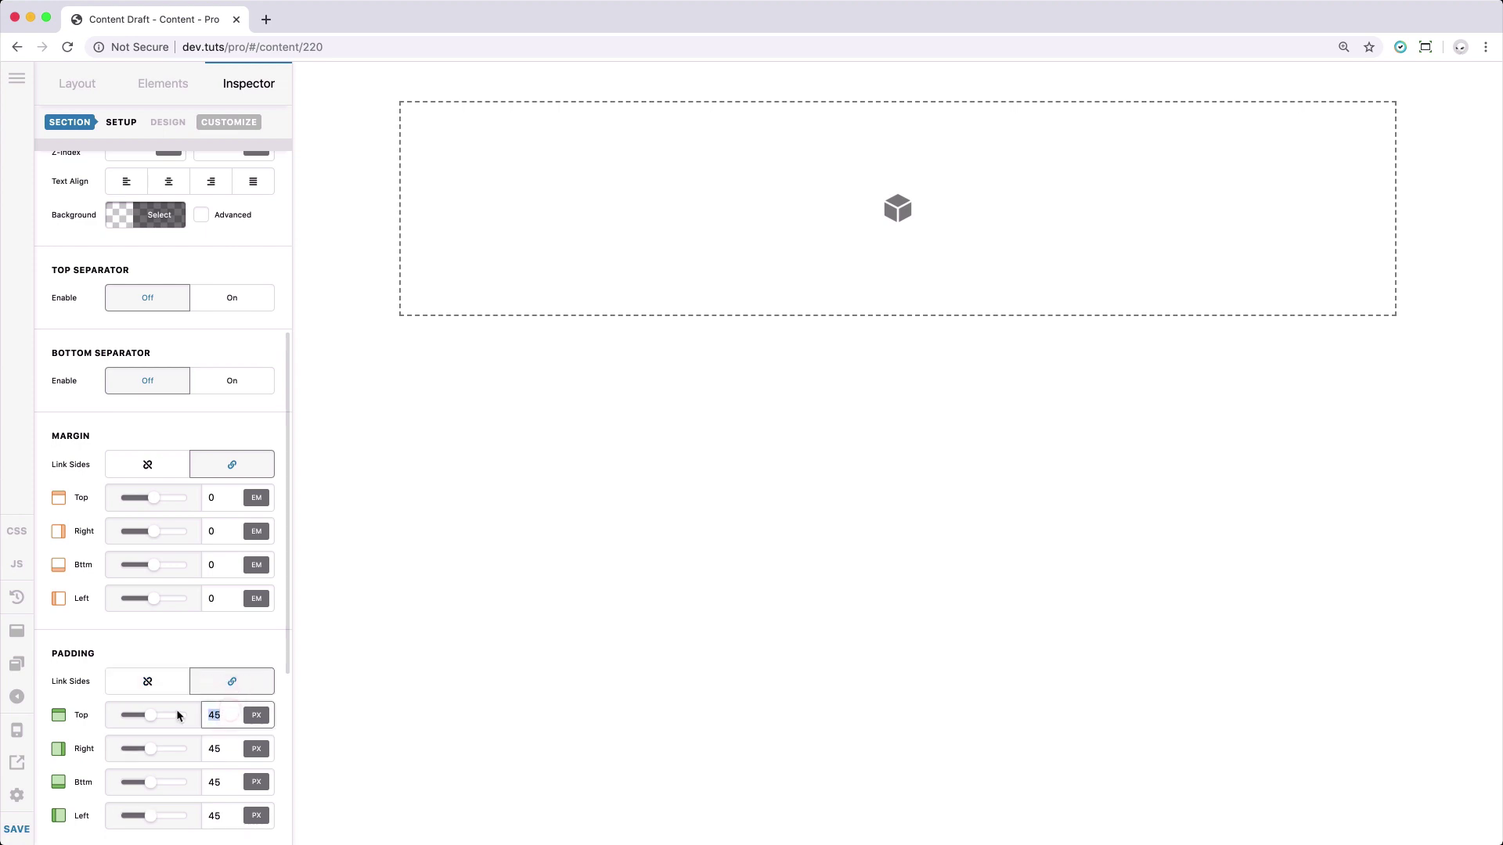
{"action": "type", "text": "0"}
{"action": "scroll", "coordinate": [231, 355], "scroll_direction": "up", "scroll_amount": 5}
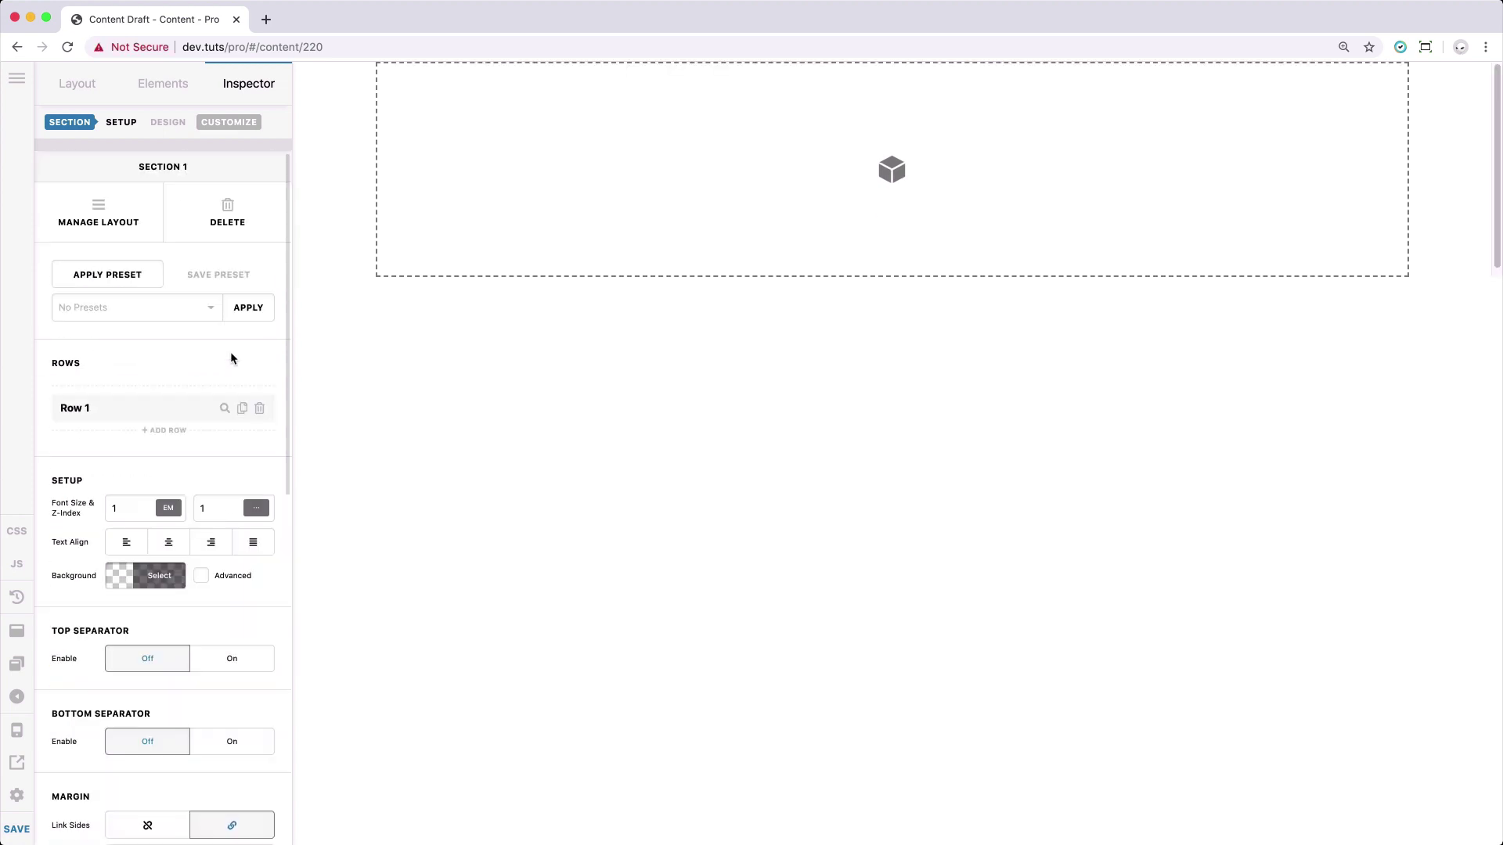
- Turn off the global container for Row 1 in Section 1
{"action": "left_click", "coordinate": [552, 165]}
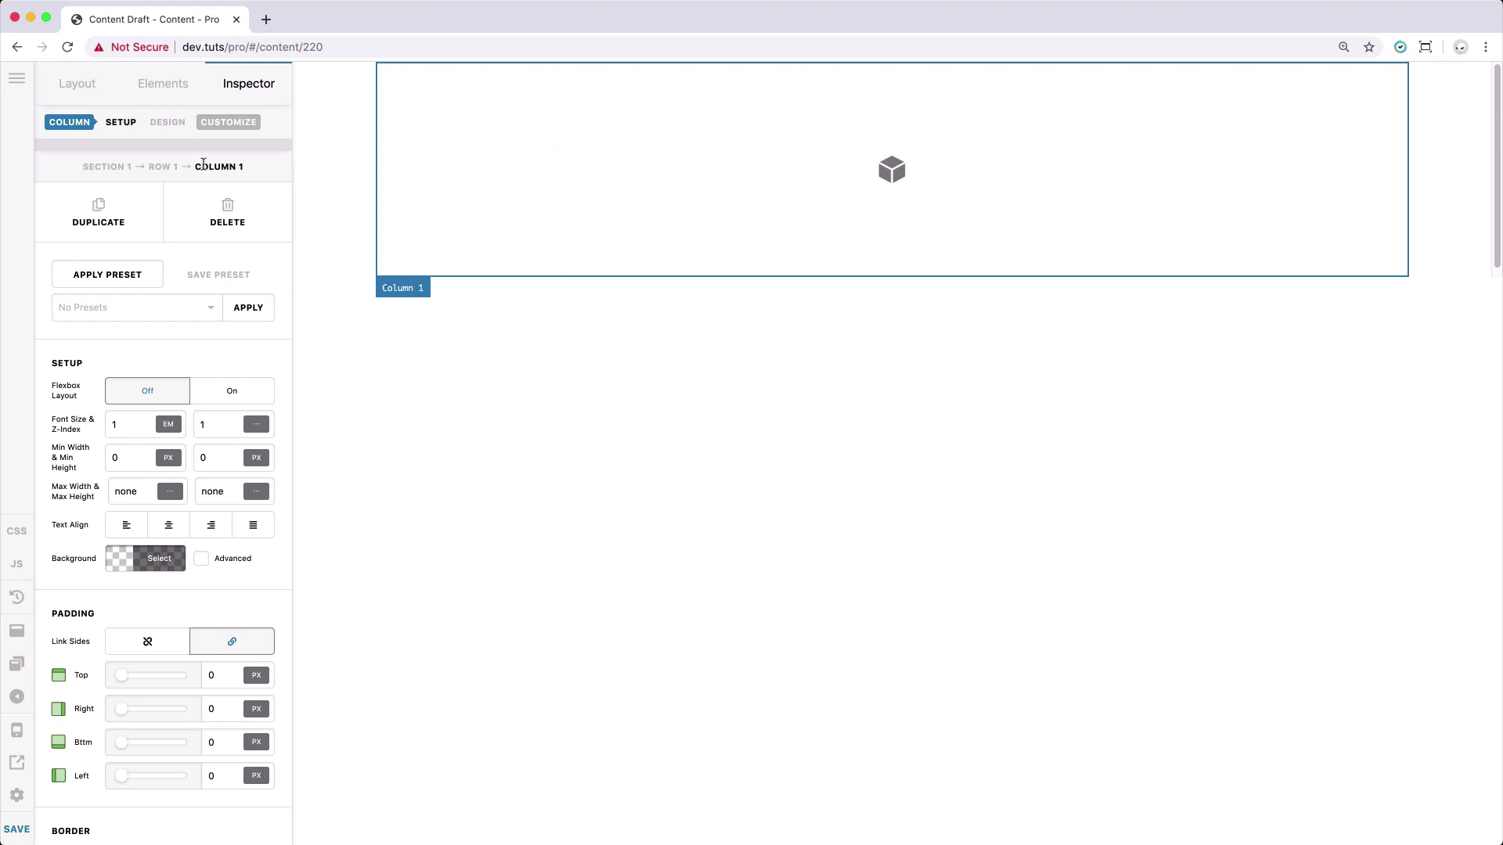
{"action": "left_click", "coordinate": [162, 166]}
{"action": "scroll", "coordinate": [181, 347], "scroll_direction": "down", "scroll_amount": 5}
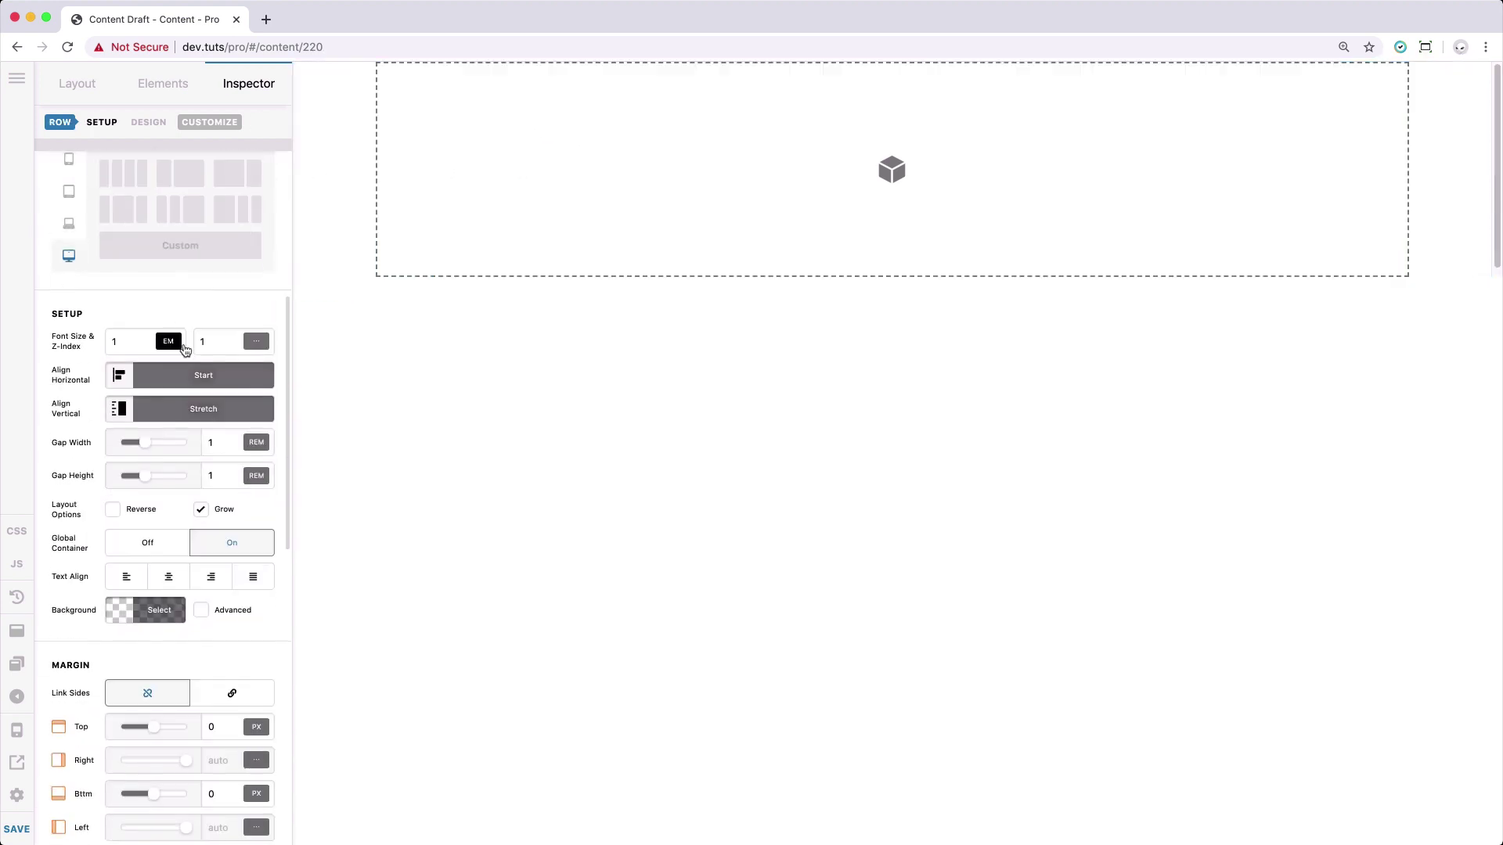
{"action": "left_click", "coordinate": [148, 543]}
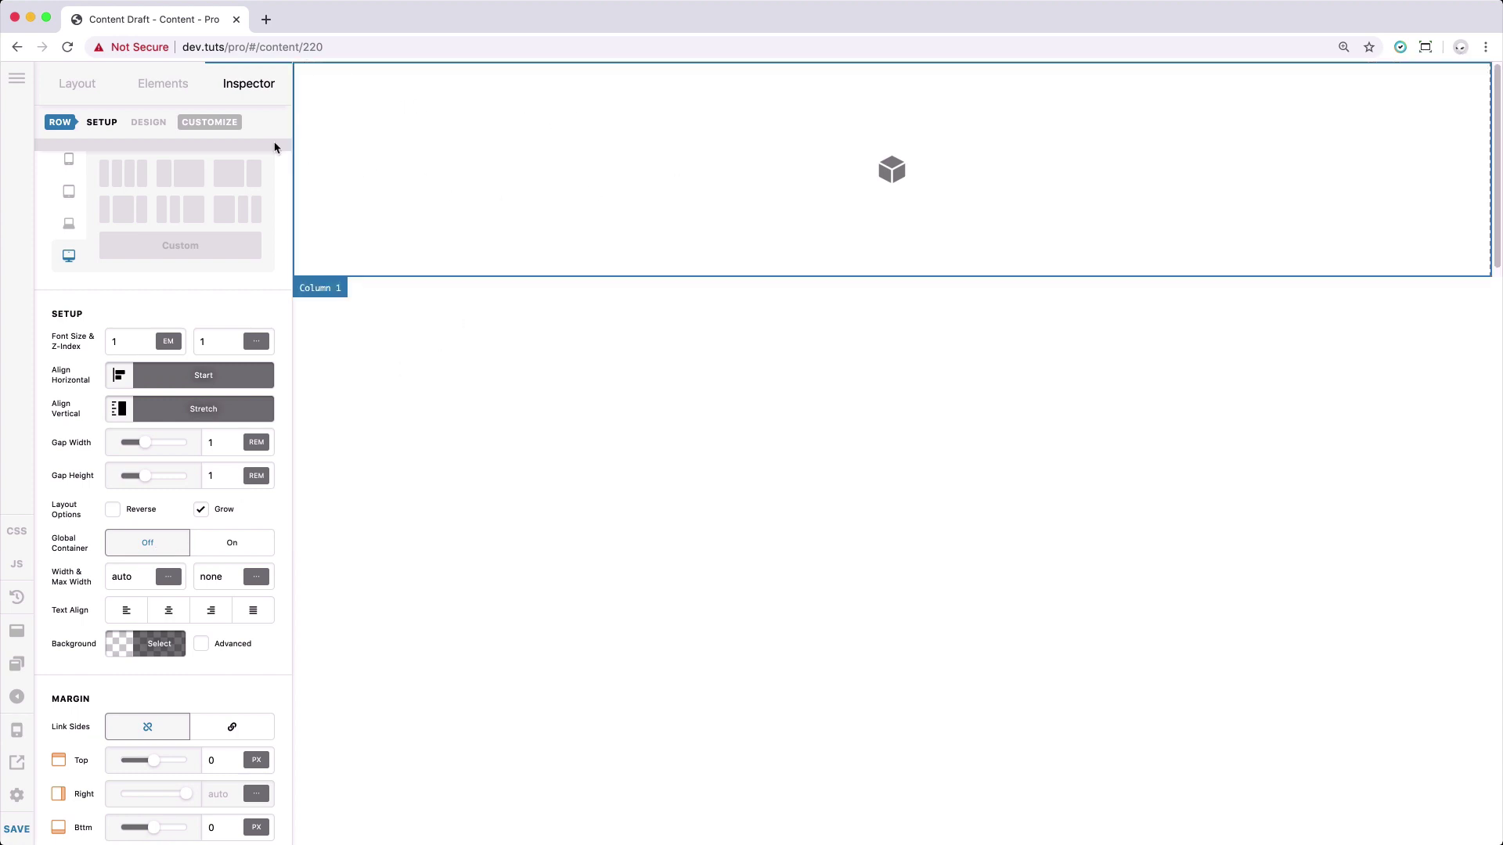
- Find the standard Map element and place it in the column of Row 1
{"action": "left_click", "coordinate": [160, 91]}
{"action": "type", "text": "map"}
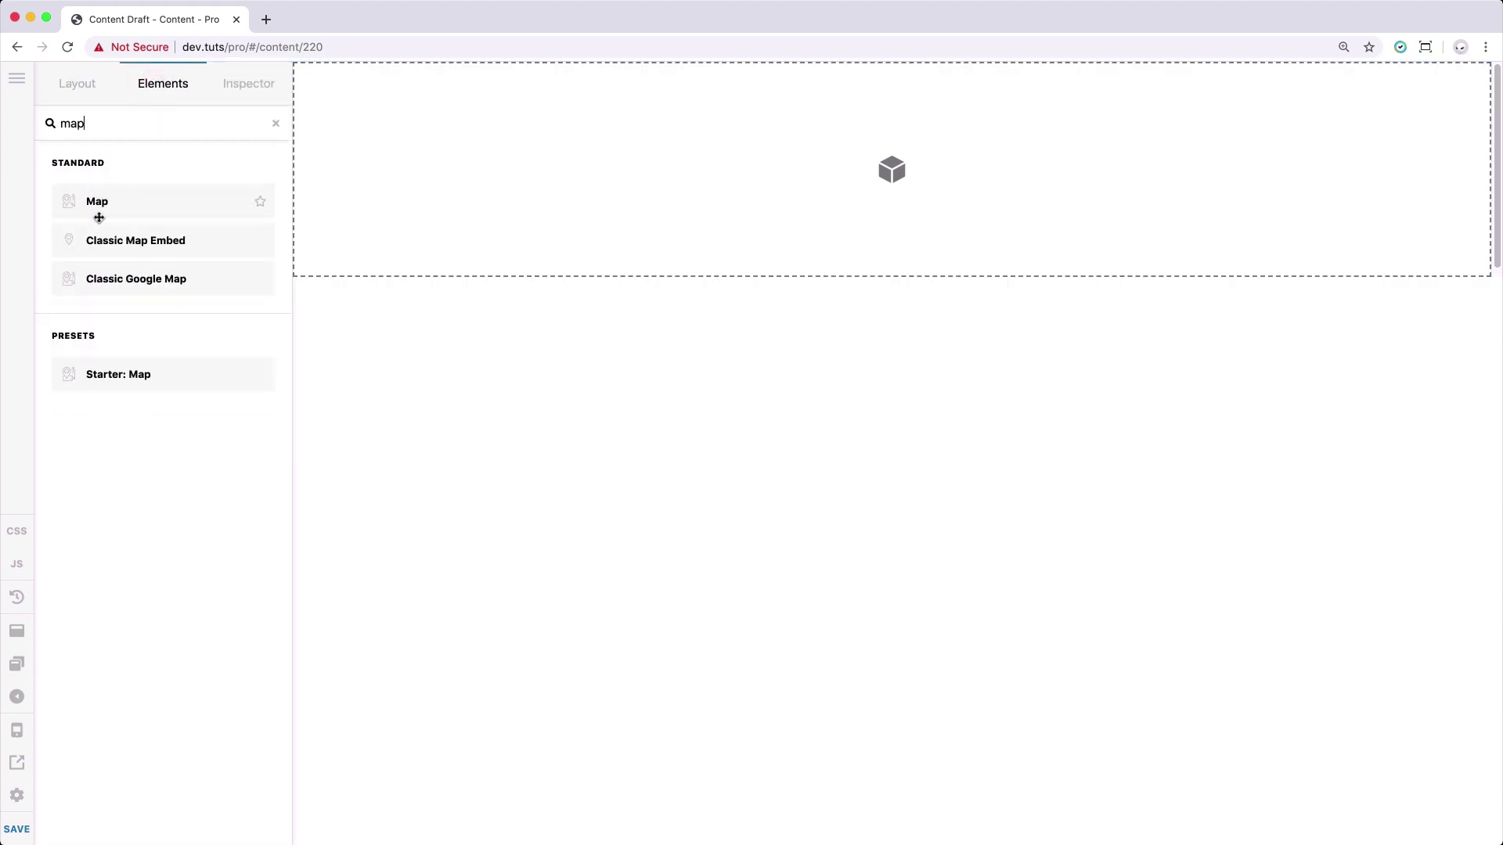
{"action": "left_click_drag", "start_coordinate": [99, 218], "coordinate": [543, 187]}
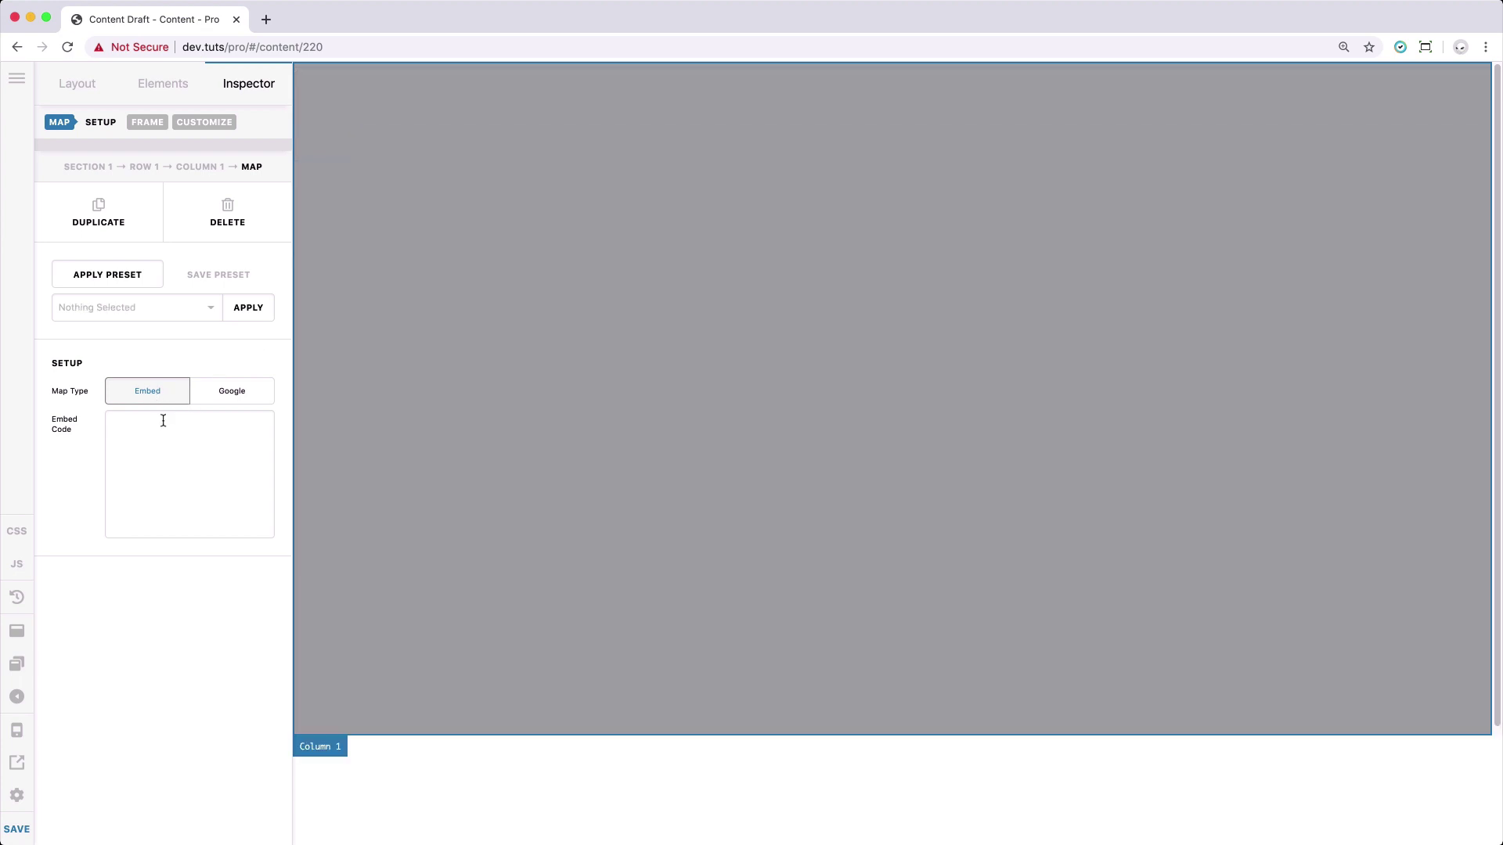
- Open the New York location in Google Maps in a new tab and copy its embed HTML
{"action": "key", "text": "super+t"}
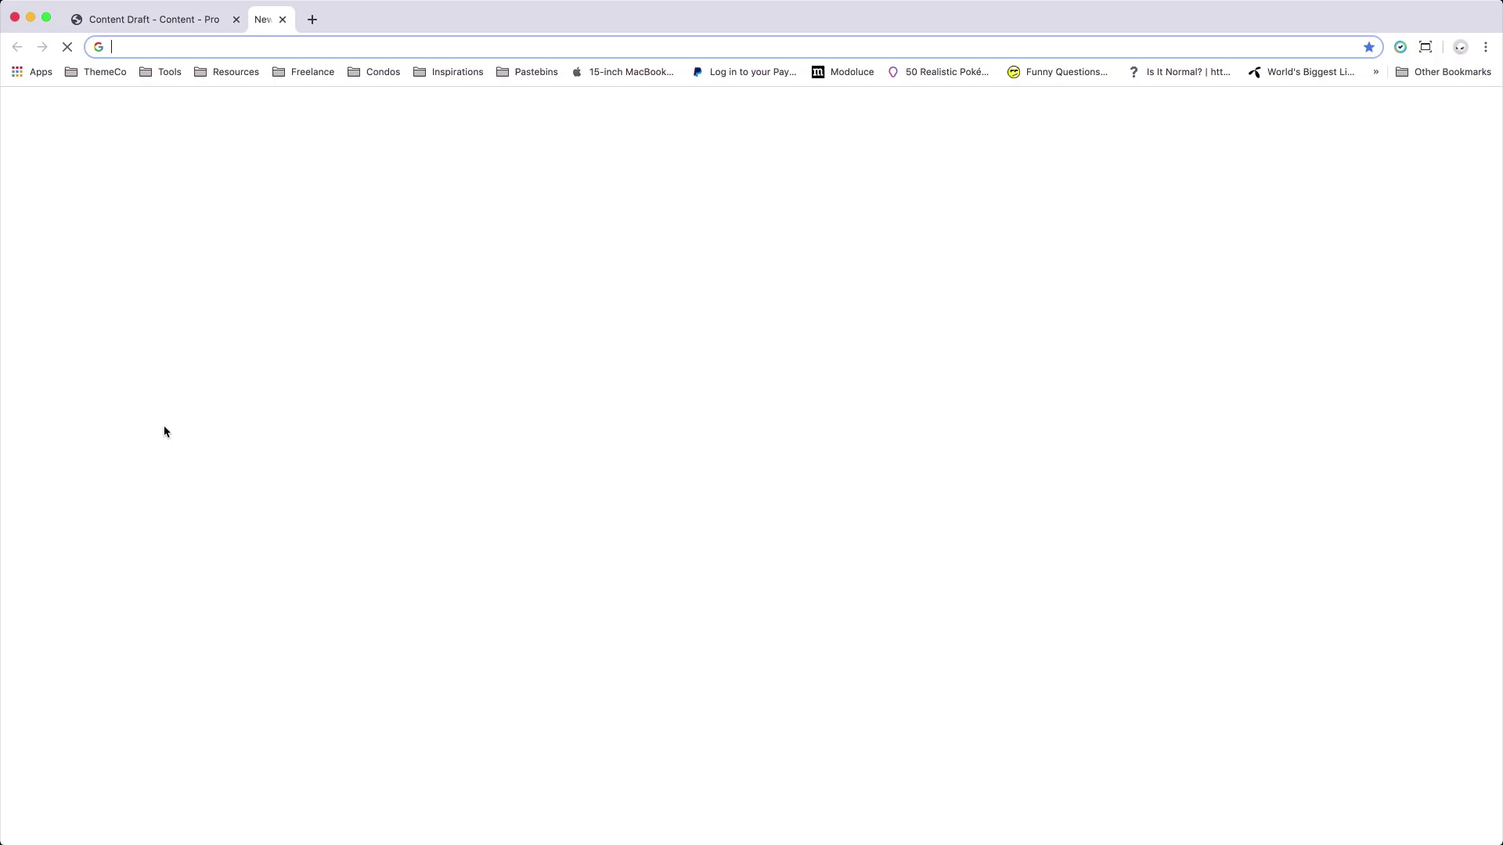
{"action": "key", "text": "super+v"}
{"action": "key", "text": "Return"}
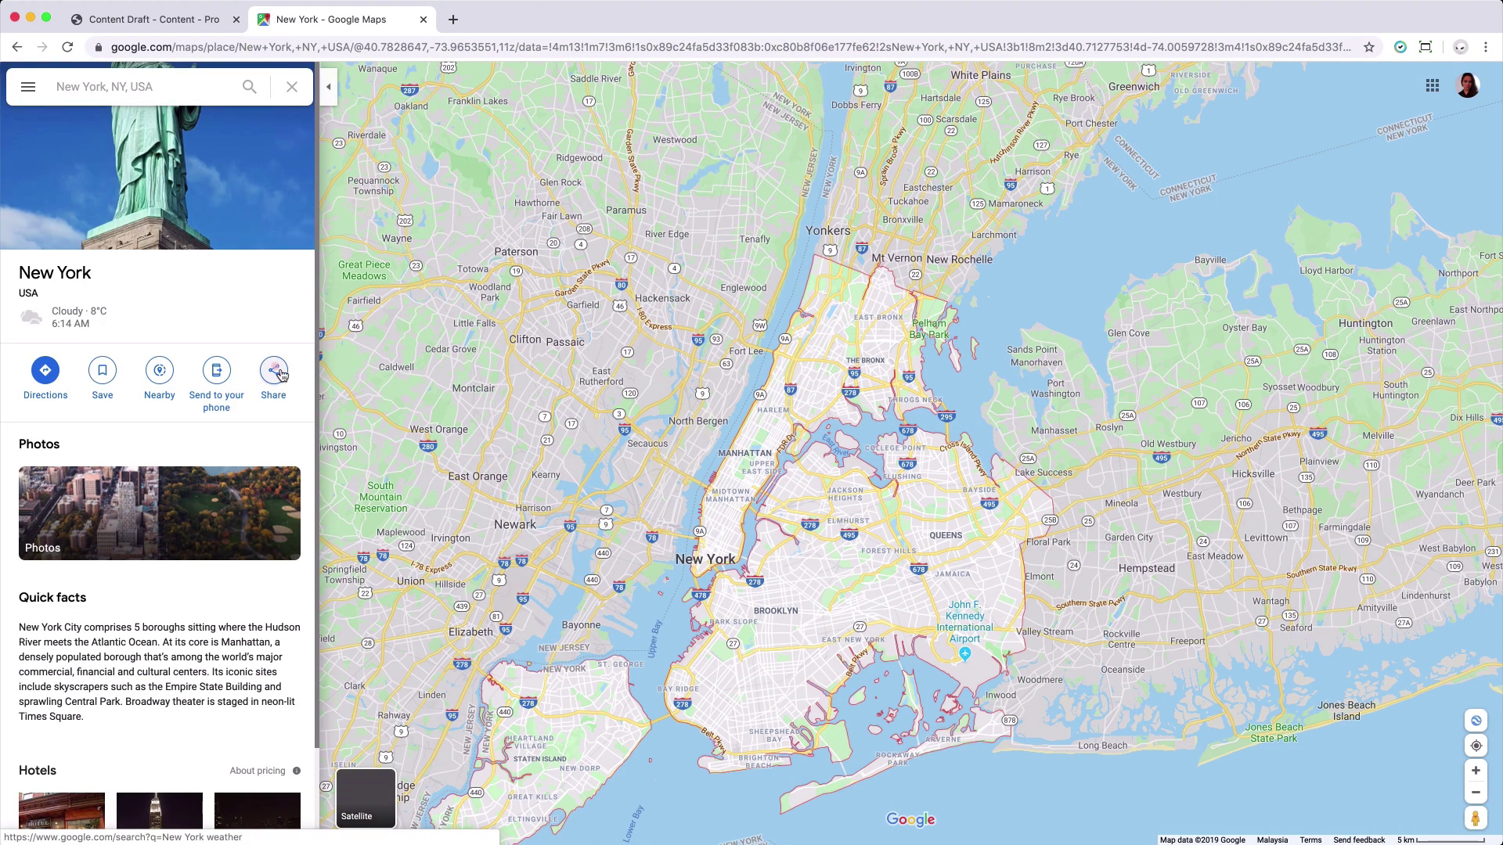
{"action": "left_click", "coordinate": [281, 375]}
{"action": "left_click", "coordinate": [716, 364]}
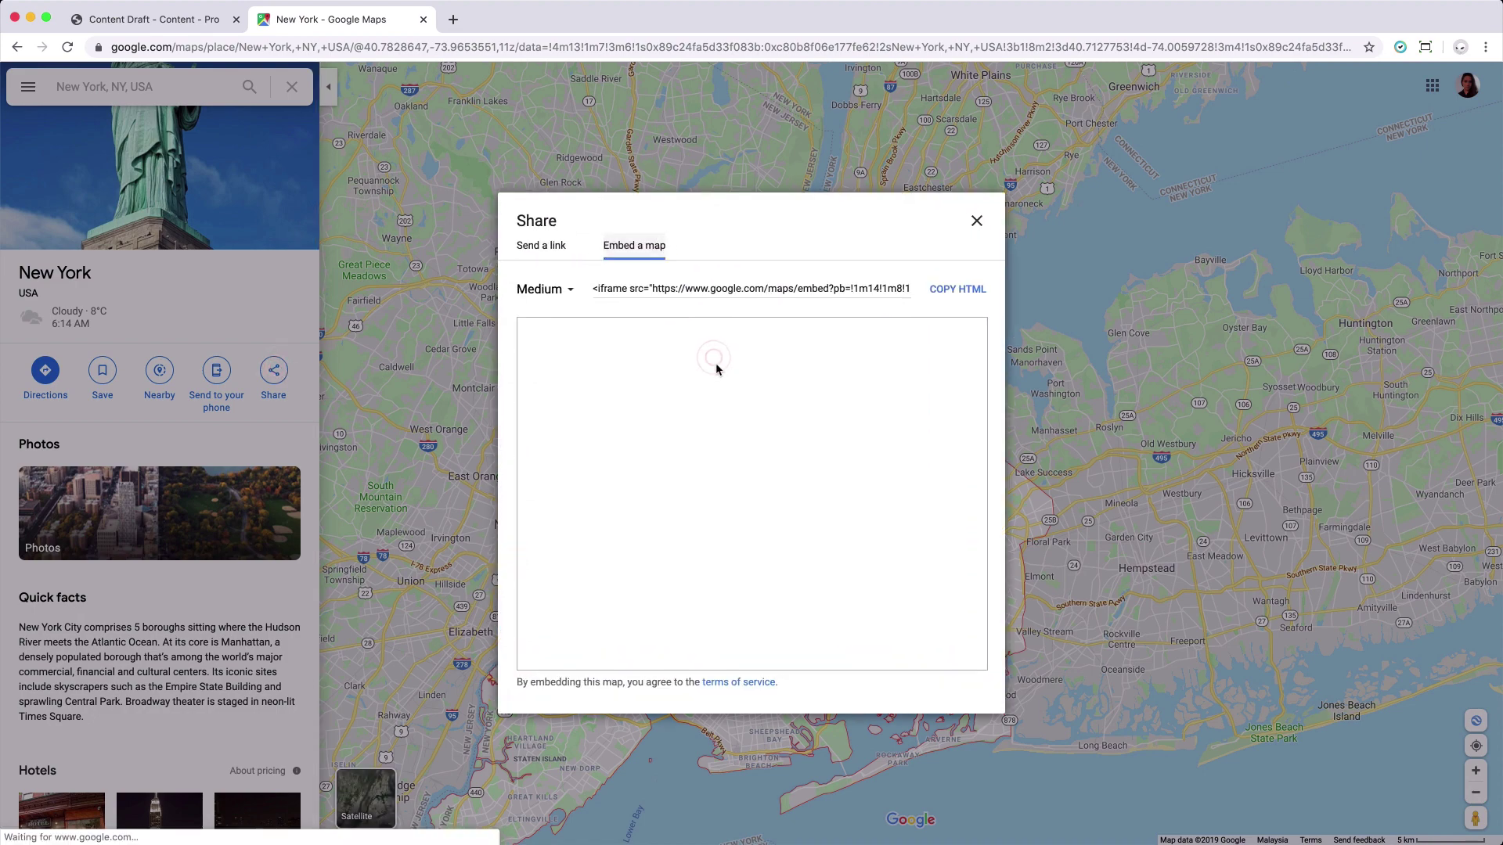
{"action": "left_click", "coordinate": [952, 293]}
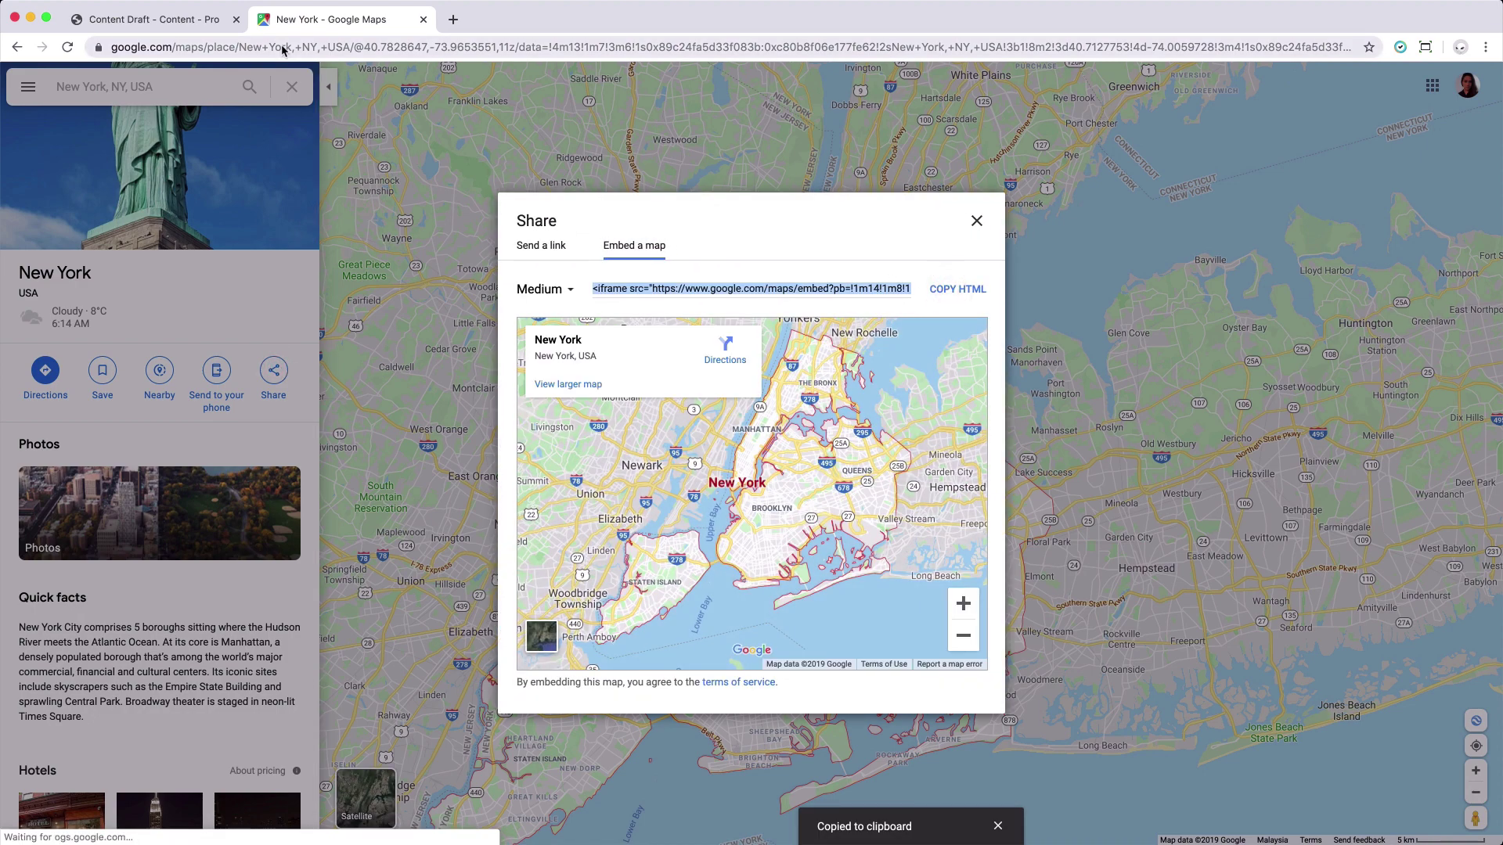
- Return to the page builder and paste the copied iframe as the Map element's embed code
{"action": "left_click", "coordinate": [424, 19]}
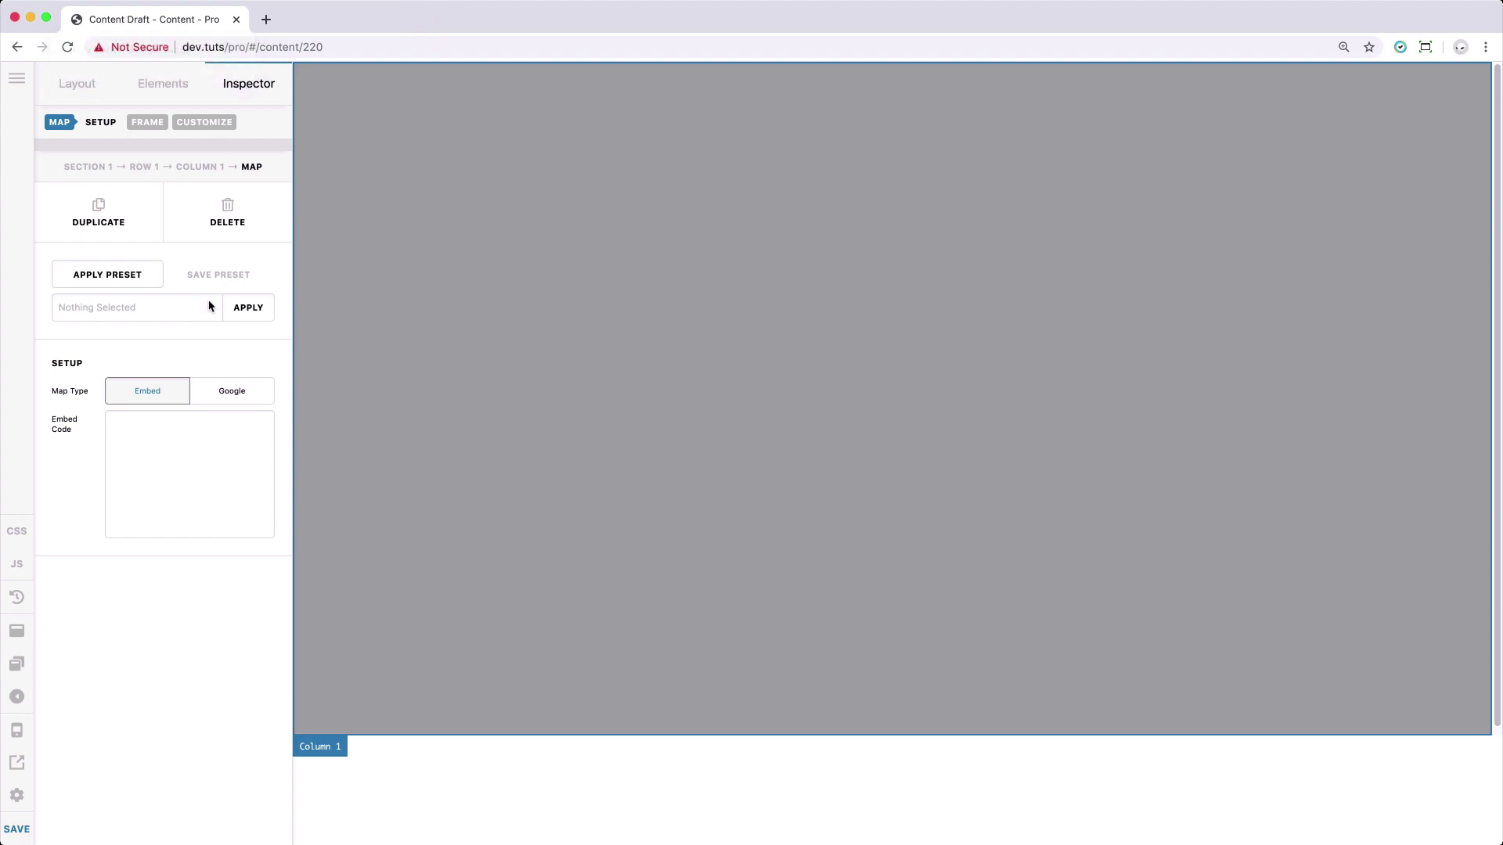
{"action": "left_click", "coordinate": [174, 496]}
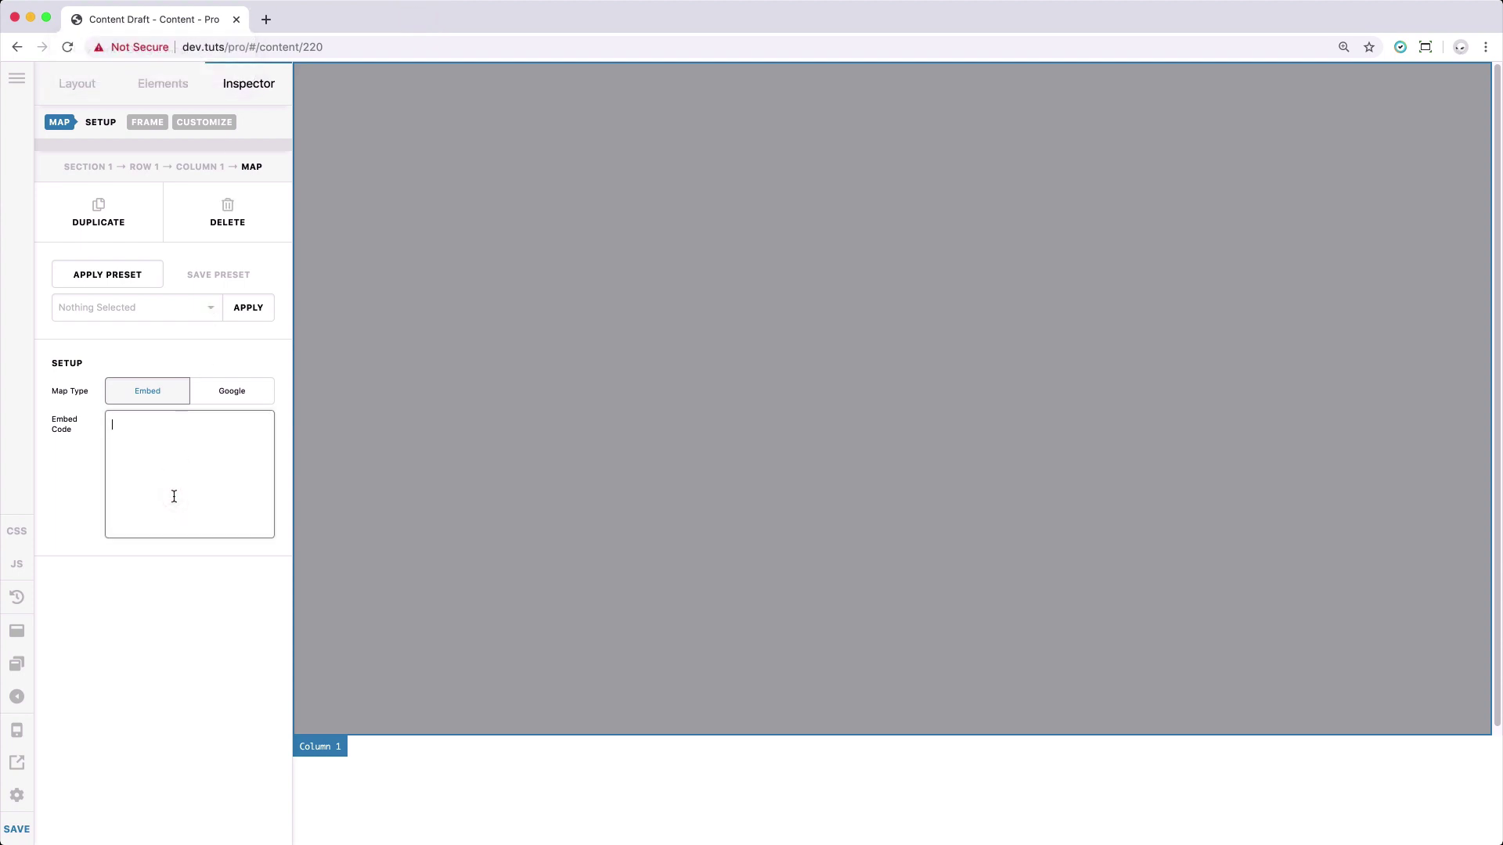
{"action": "key", "text": "super+v"}
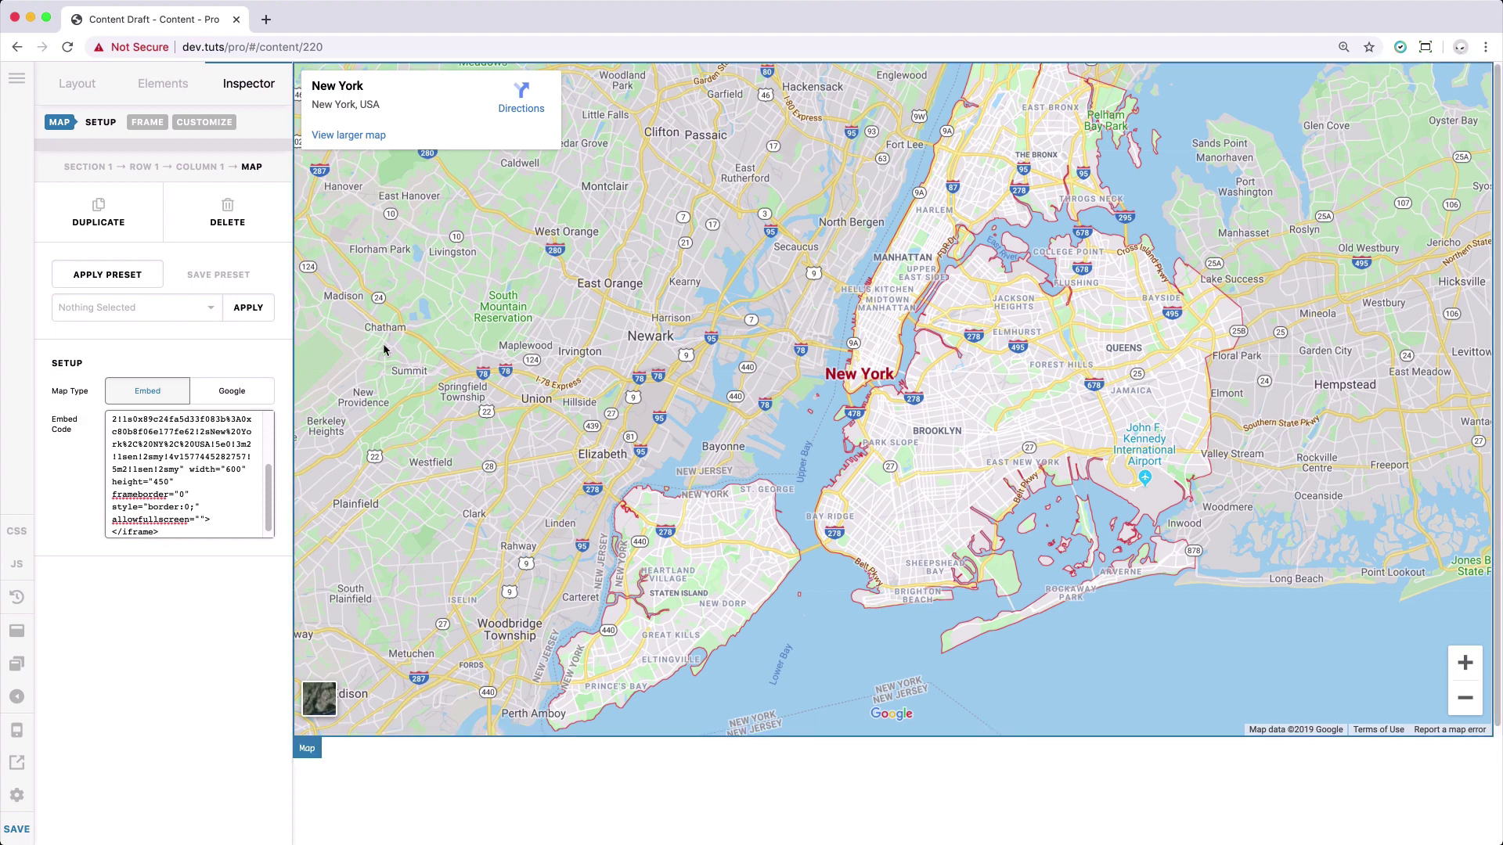
- Set the map frame's content sizing to Fixed Height with a content height of 400 px
{"action": "left_click", "coordinate": [146, 123]}
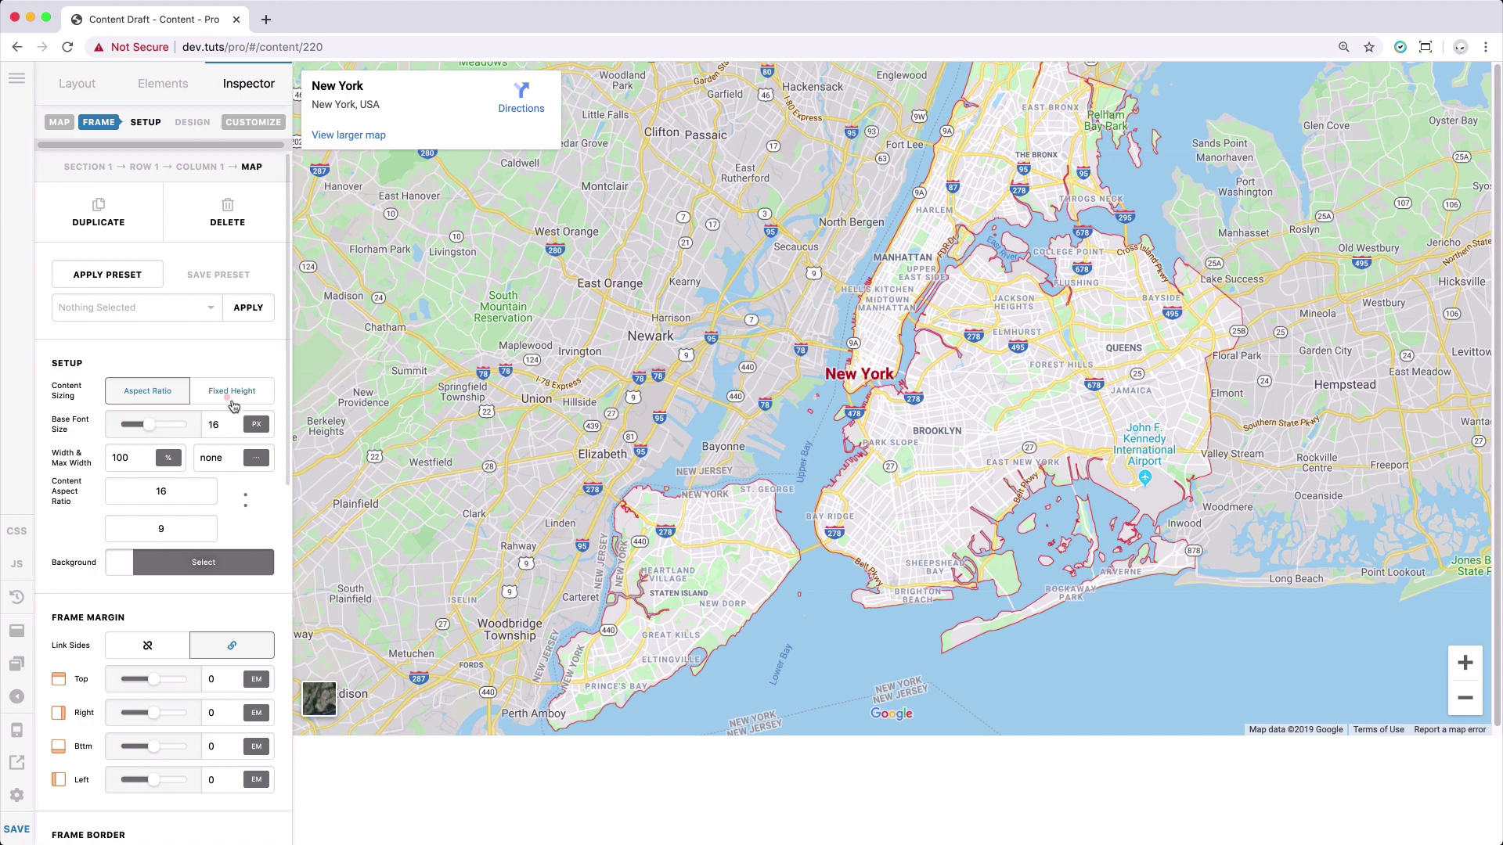
{"action": "left_click", "coordinate": [233, 402]}
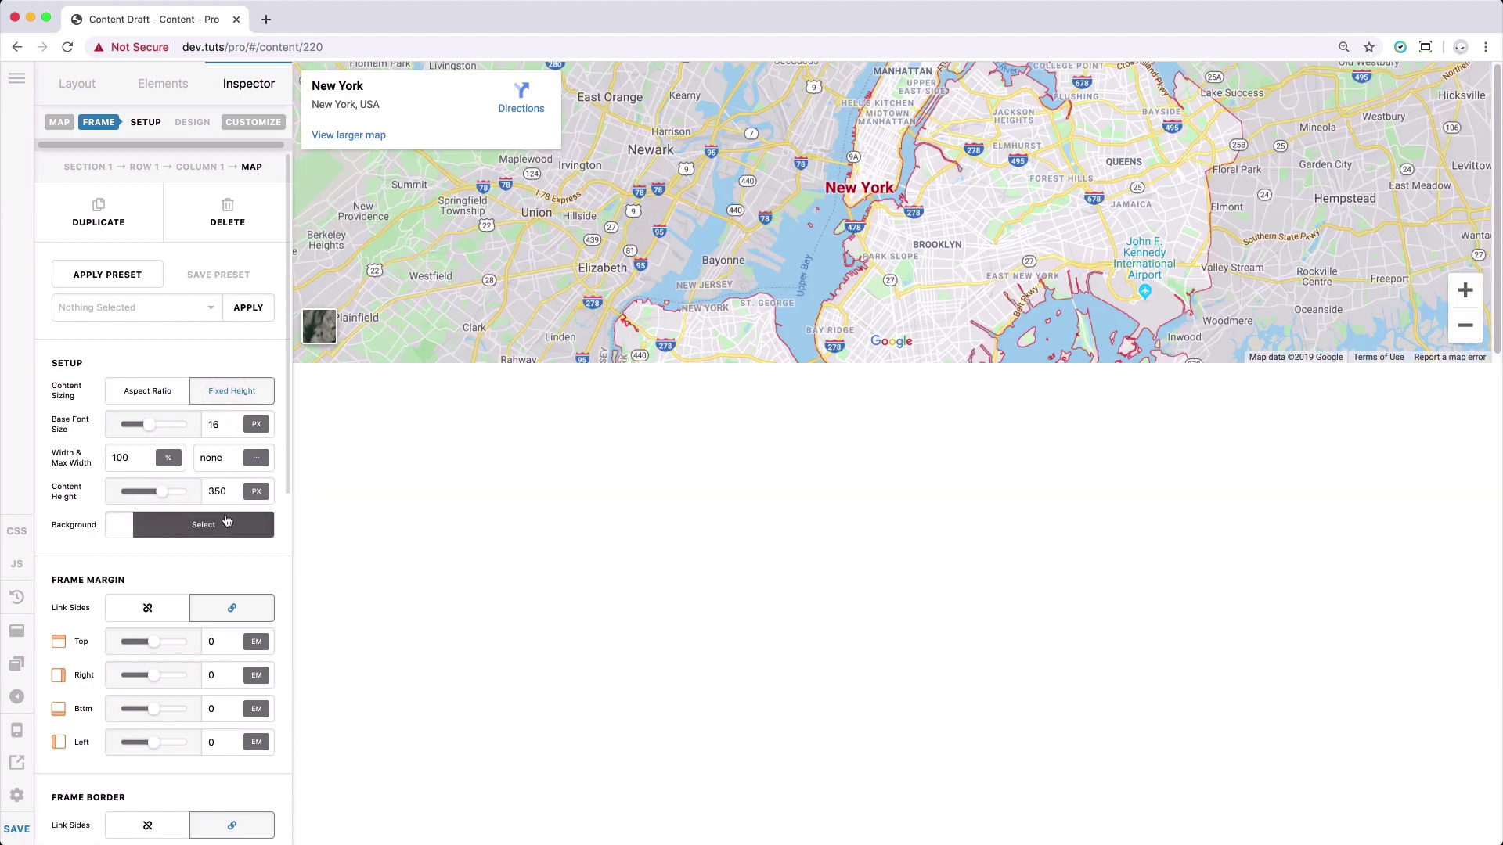
{"action": "double_click", "coordinate": [220, 493]}
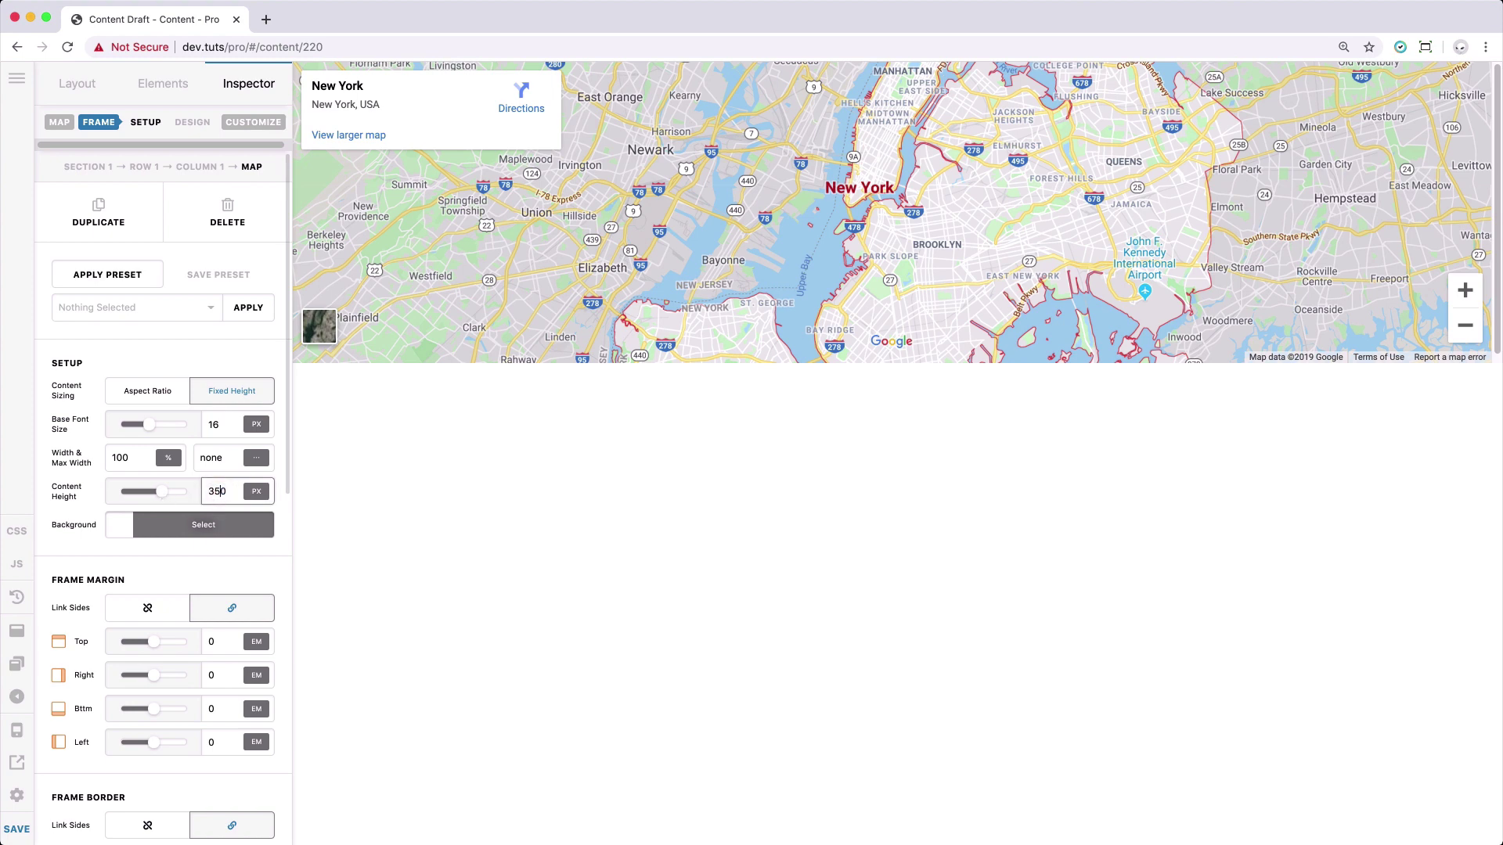
{"action": "type", "text": "400"}
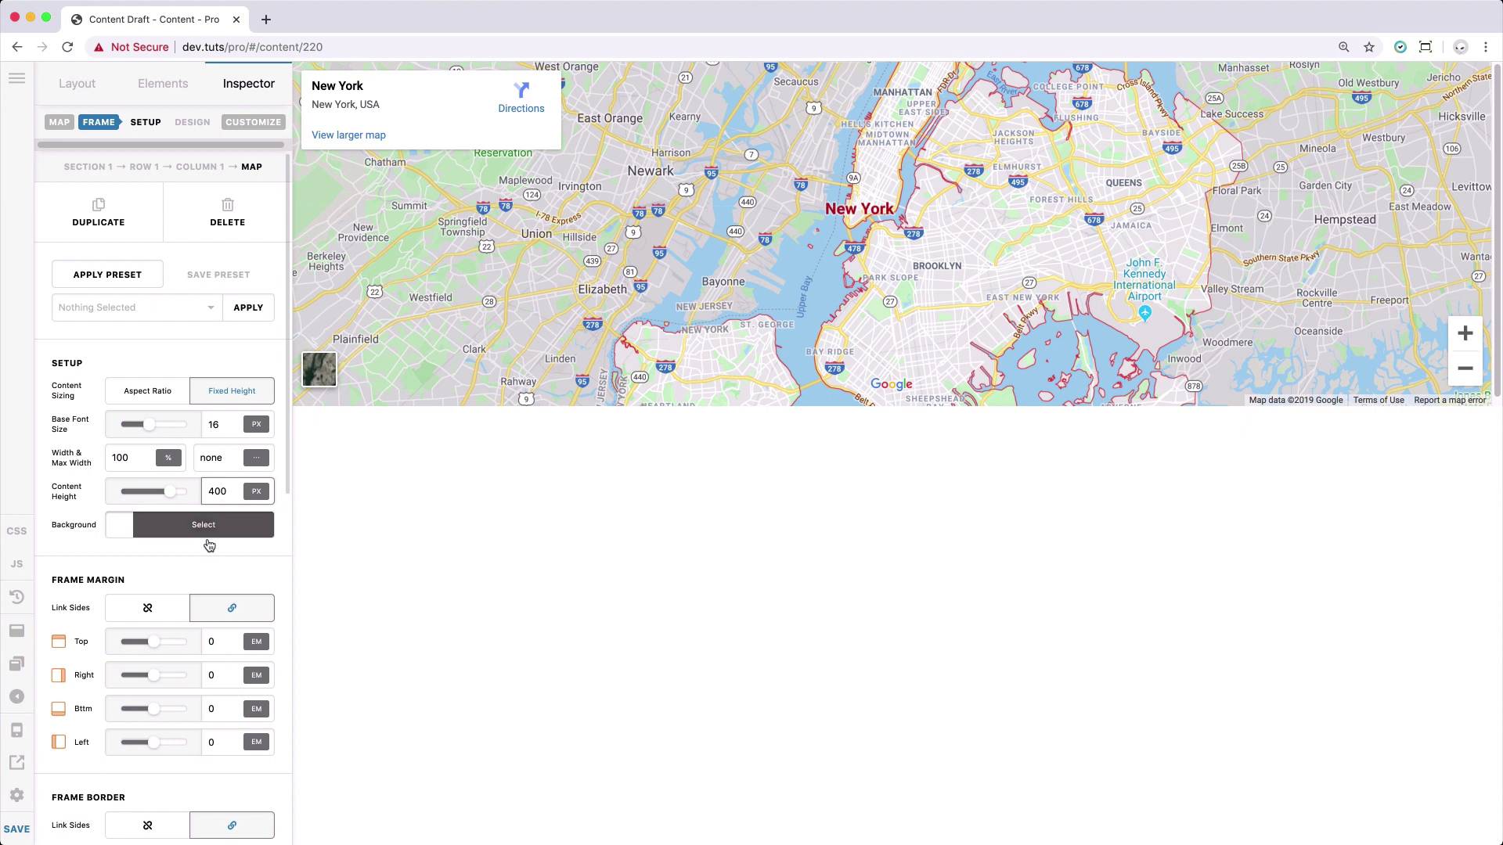
- Examine the column layout of Row 2 in the finished contact form page, plus each column's background and padding settings
{"action": "left_click", "coordinate": [18, 219]}
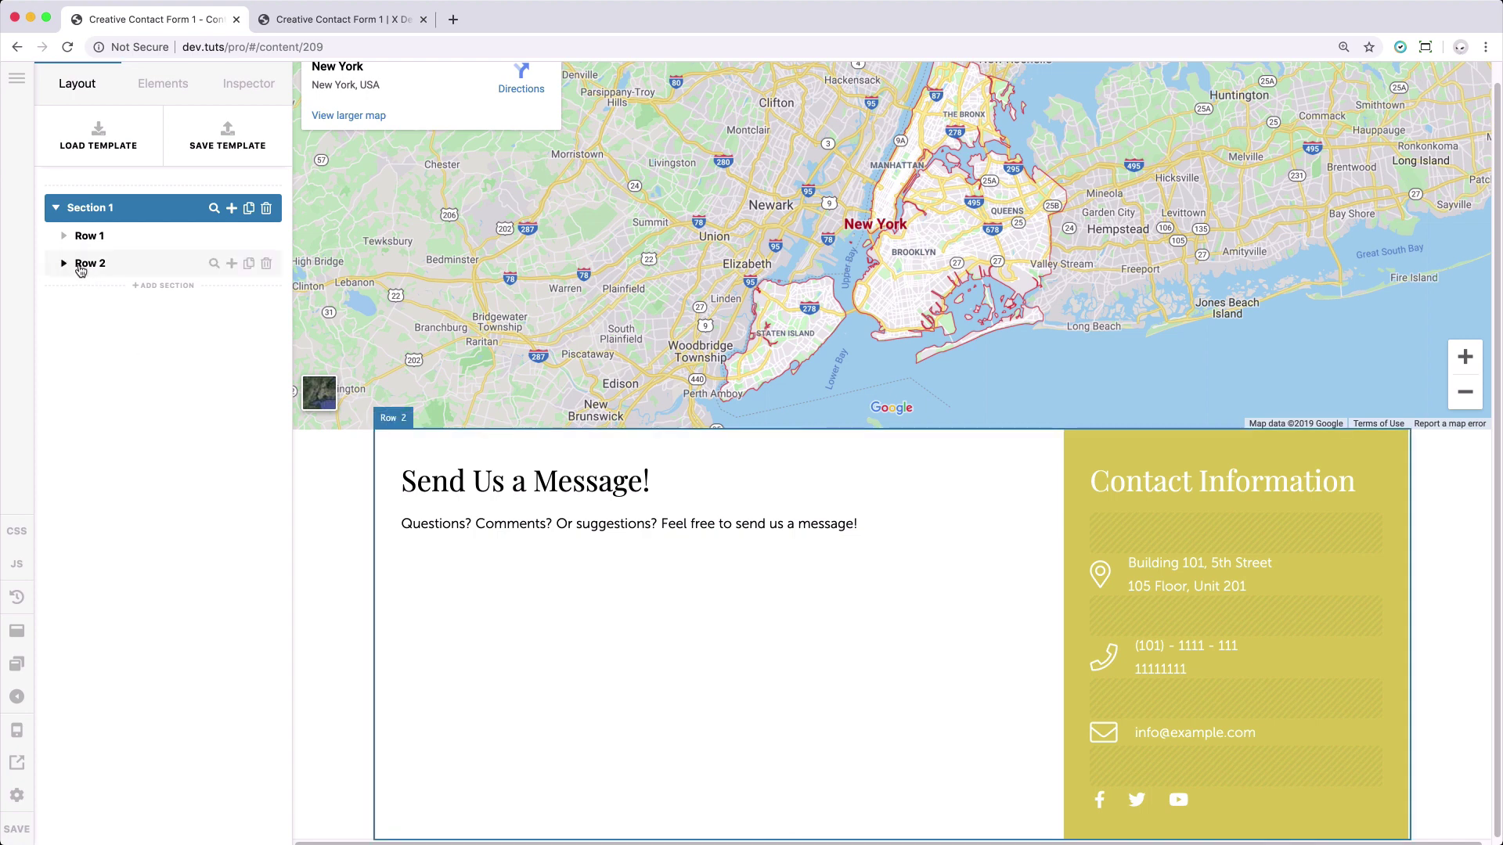
{"action": "left_click", "coordinate": [213, 263]}
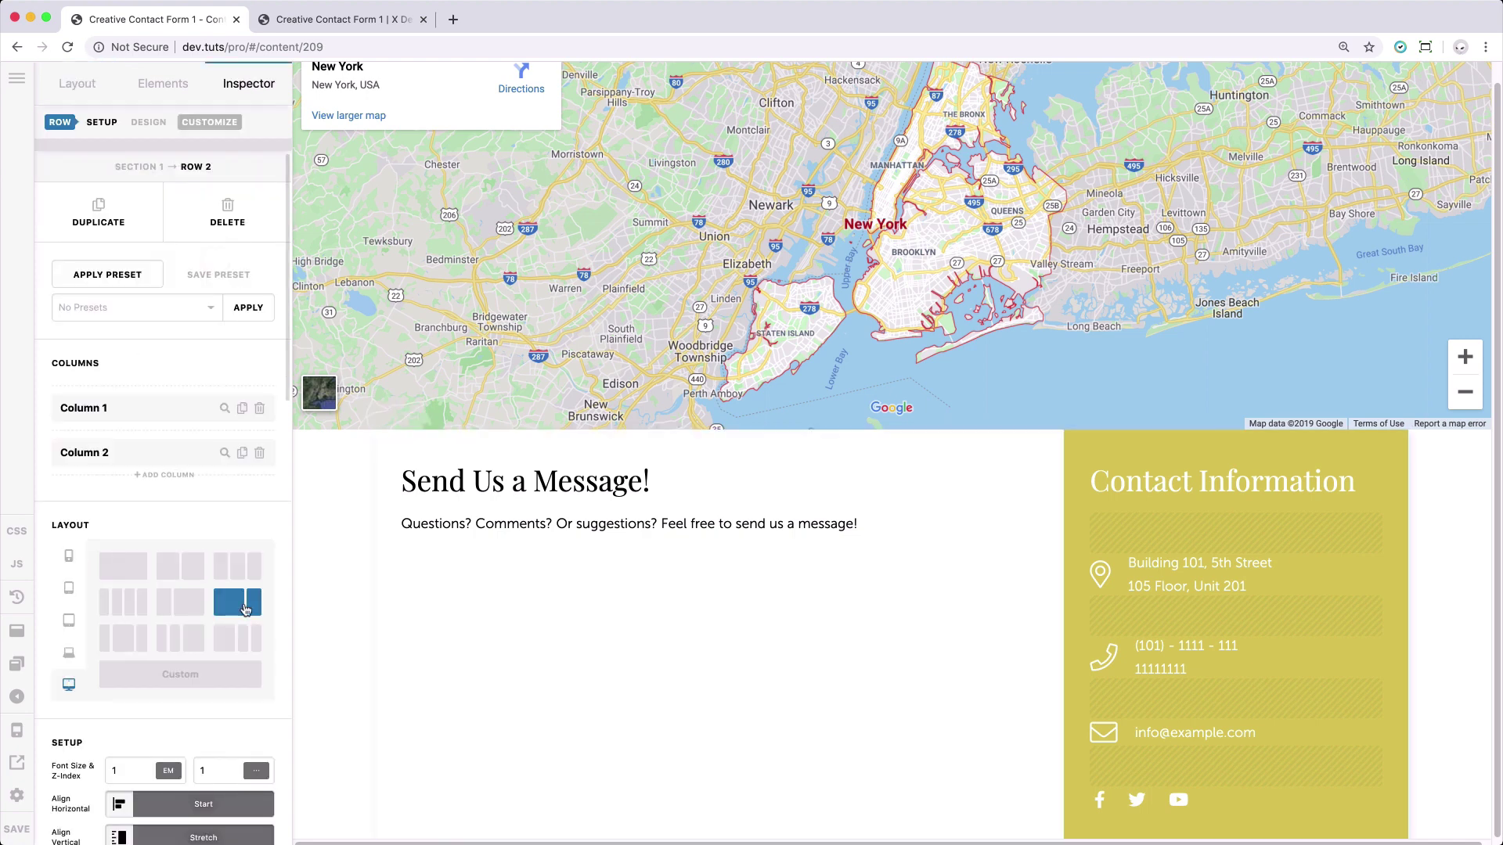
{"action": "left_click", "coordinate": [412, 450]}
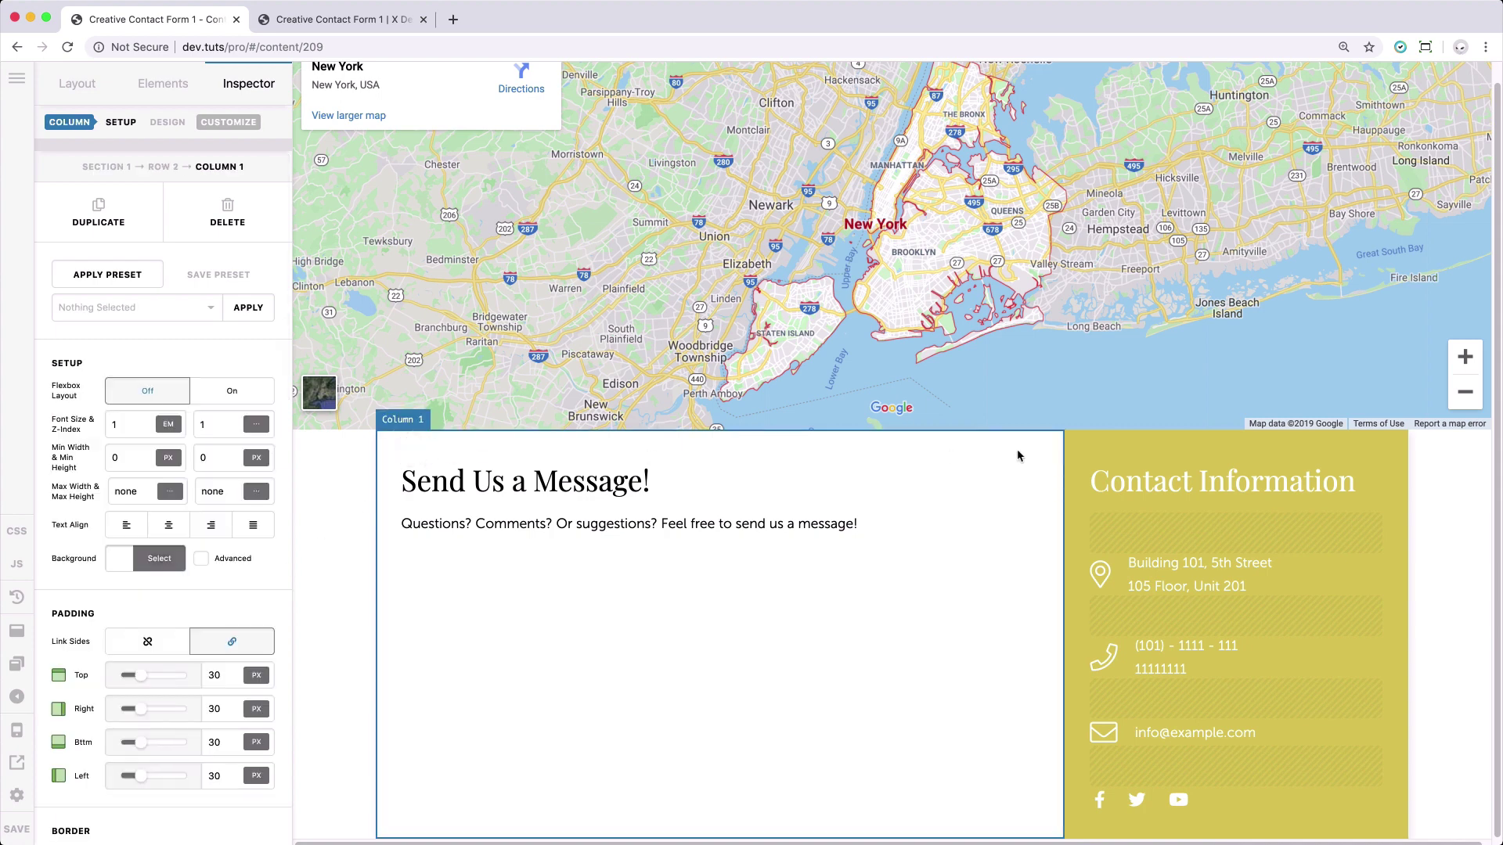
{"action": "left_click", "coordinate": [1139, 450]}
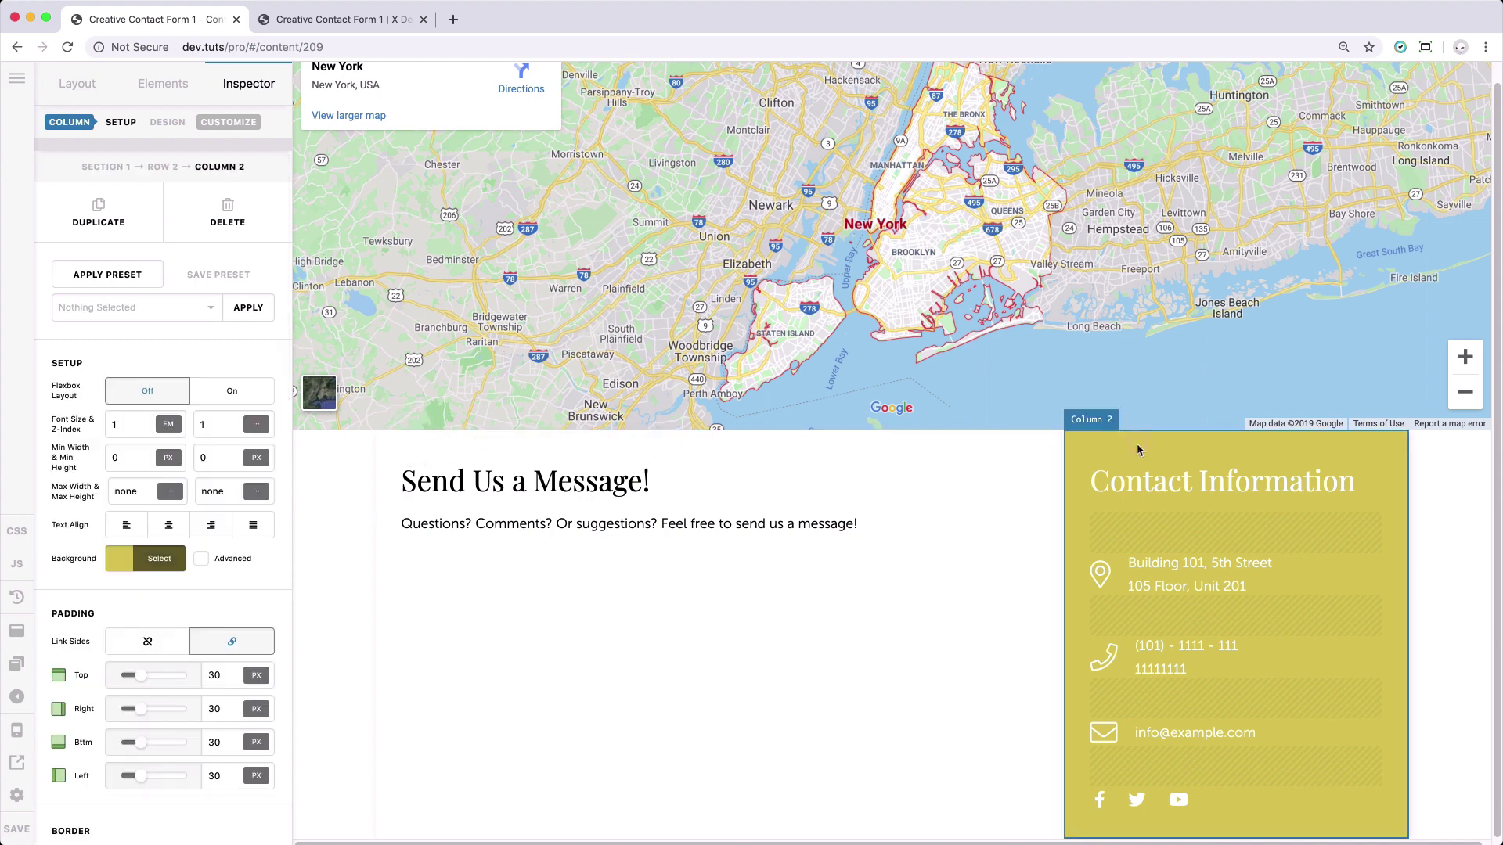
{"action": "left_click", "coordinate": [894, 465]}
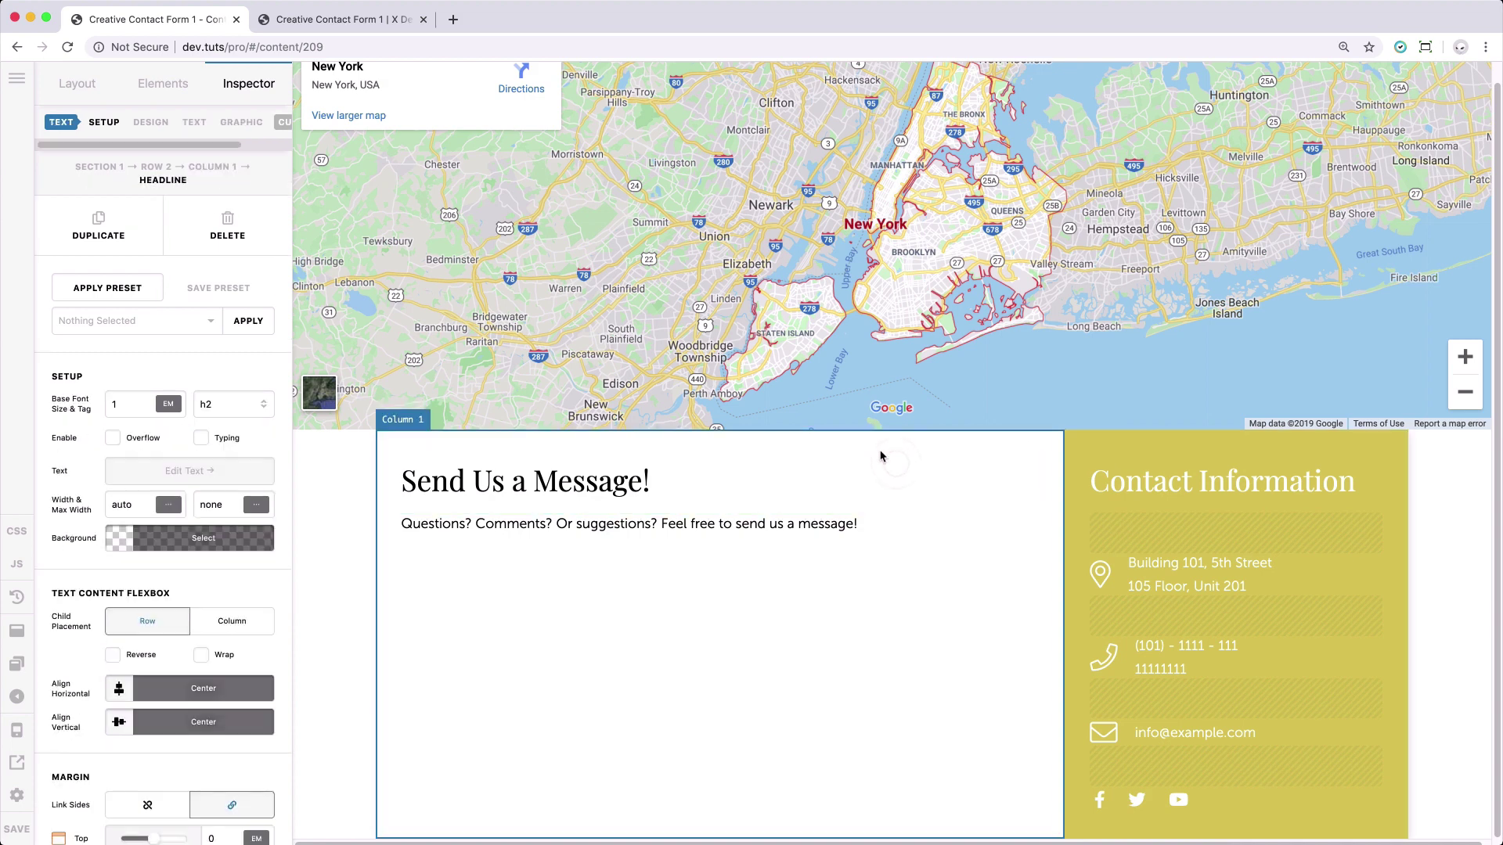
{"action": "left_click", "coordinate": [882, 452]}
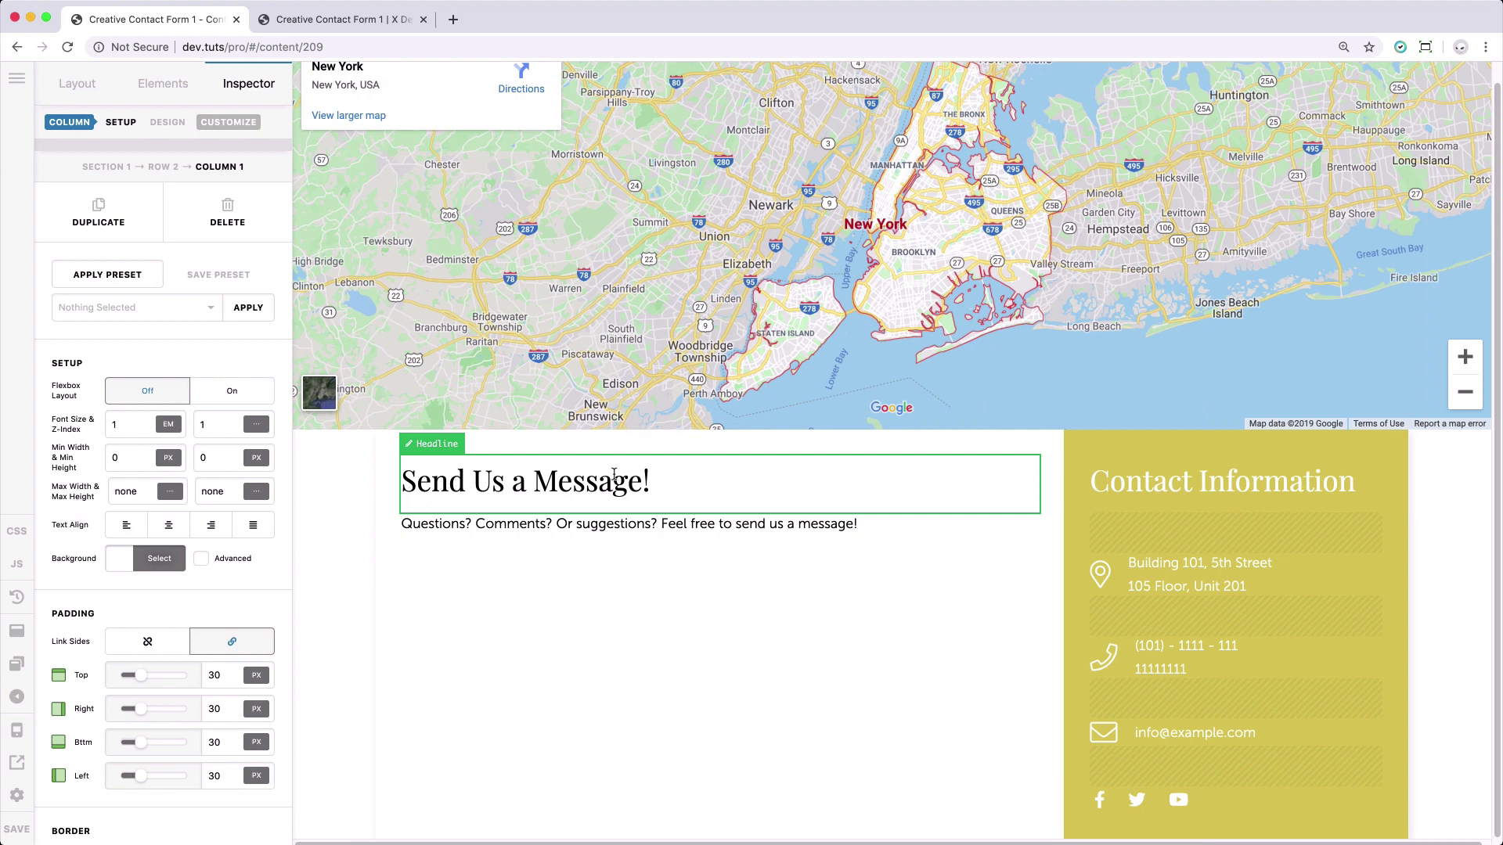
- Examine the text format and margin settings of the Send Us a Message headline and the address headline's graphic icon settings
{"action": "left_click", "coordinate": [511, 483]}
{"action": "scroll", "coordinate": [224, 620], "scroll_direction": "down", "scroll_amount": 10}
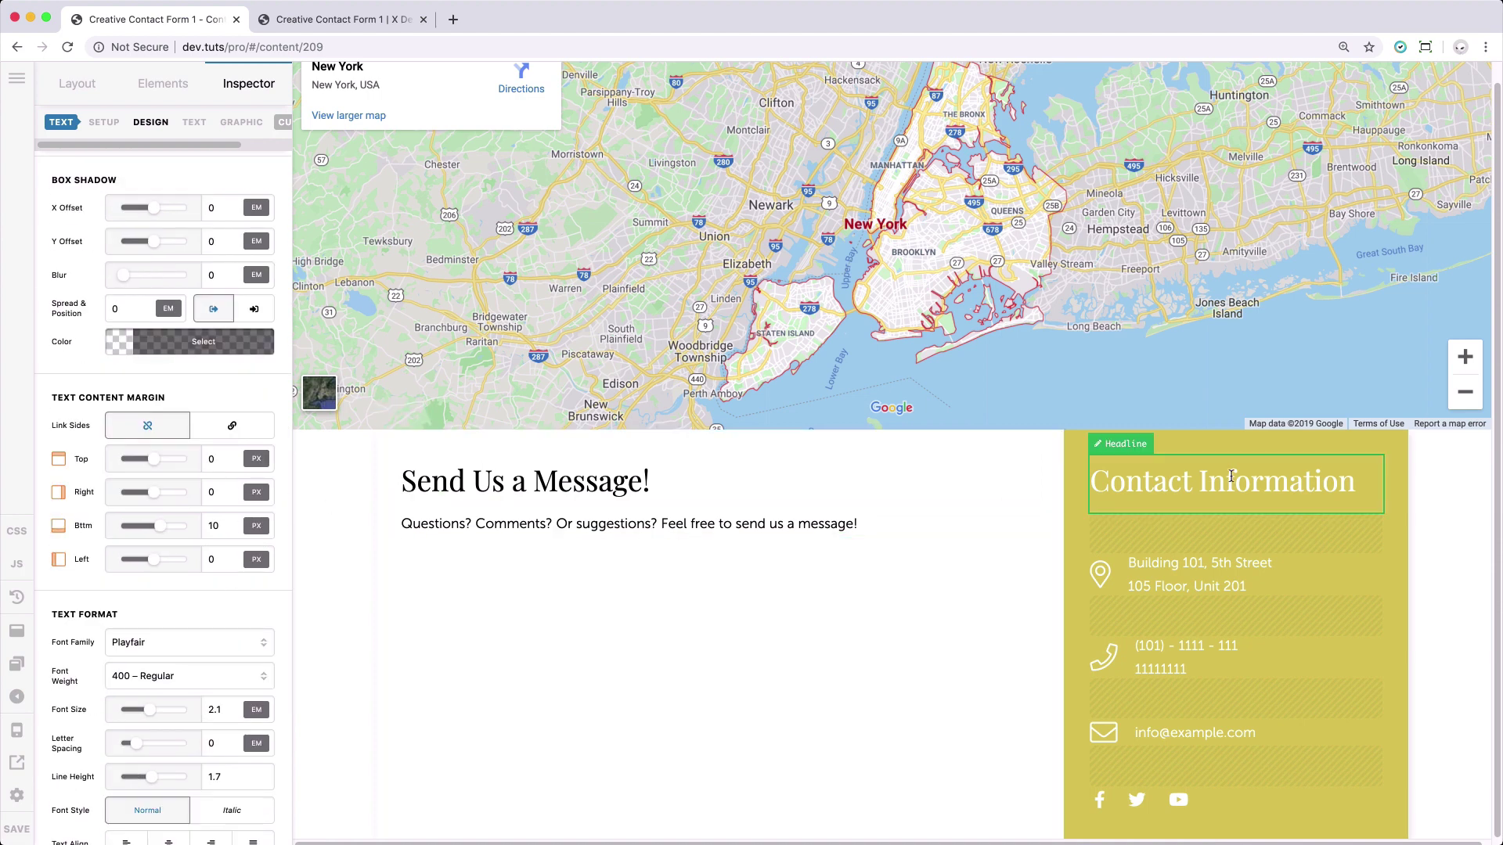
{"action": "left_click", "coordinate": [1178, 584]}
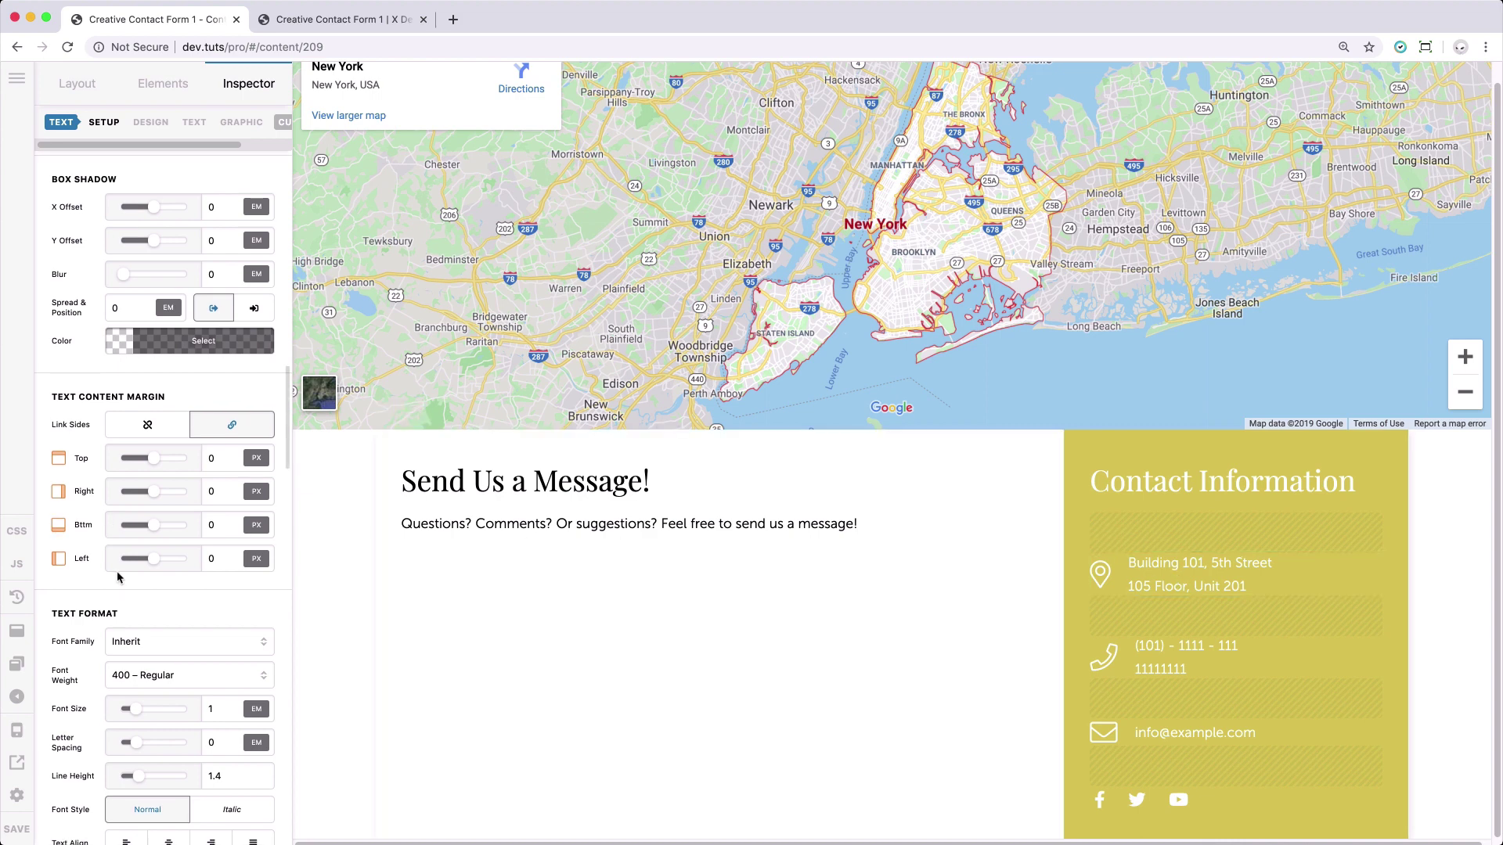
{"action": "scroll", "coordinate": [118, 574], "scroll_direction": "down", "scroll_amount": 10}
{"action": "scroll", "coordinate": [131, 474], "scroll_direction": "up", "scroll_amount": 5}
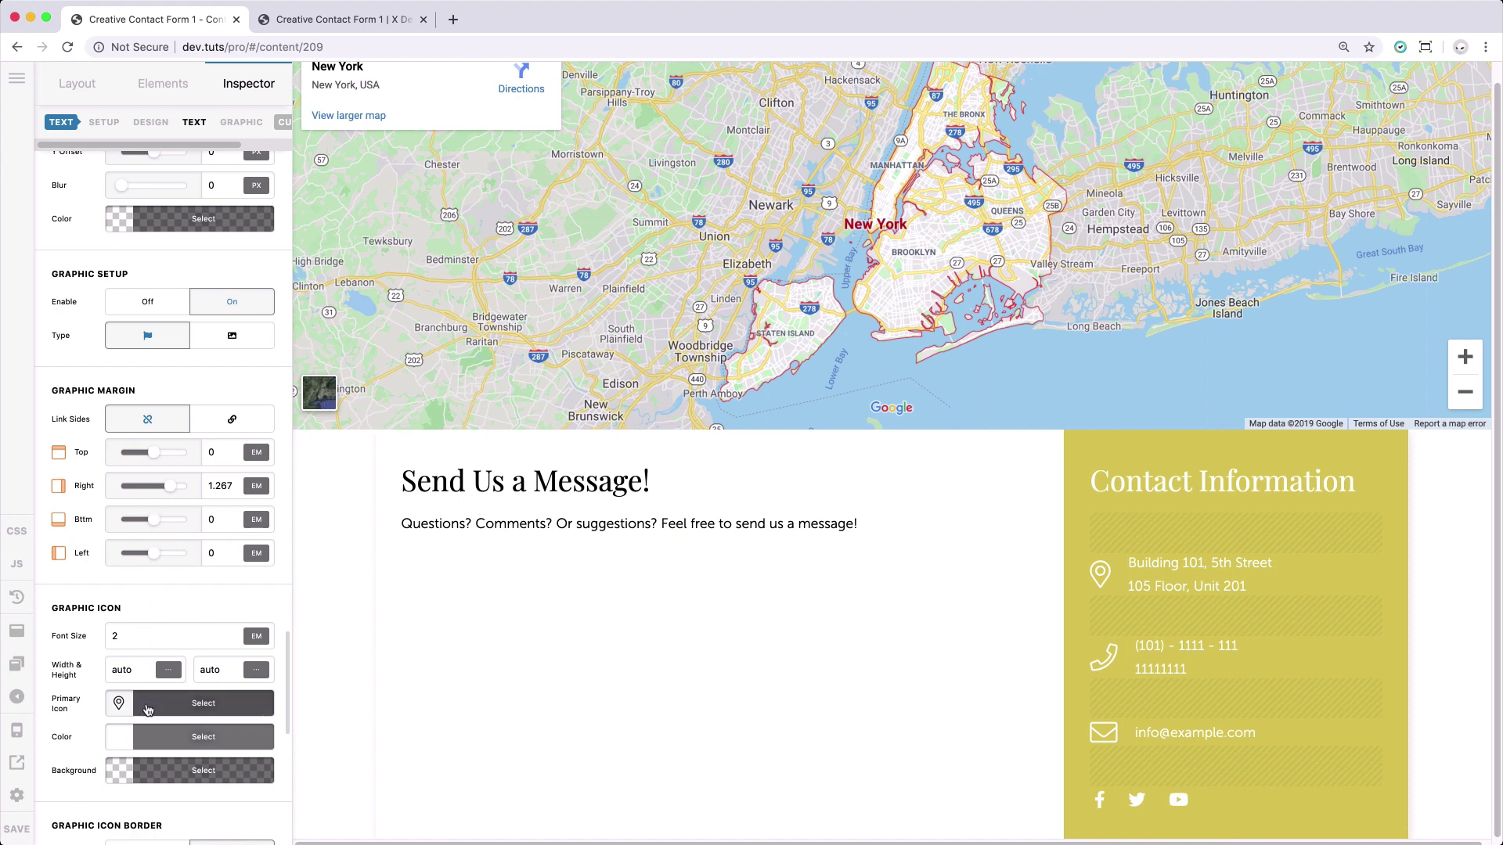
- Examine the address headline's setup, text format and subheadline settings, then check the e-mail headline's subheadline and graphic settings
{"action": "scroll", "coordinate": [161, 661], "scroll_direction": "up", "scroll_amount": 1}
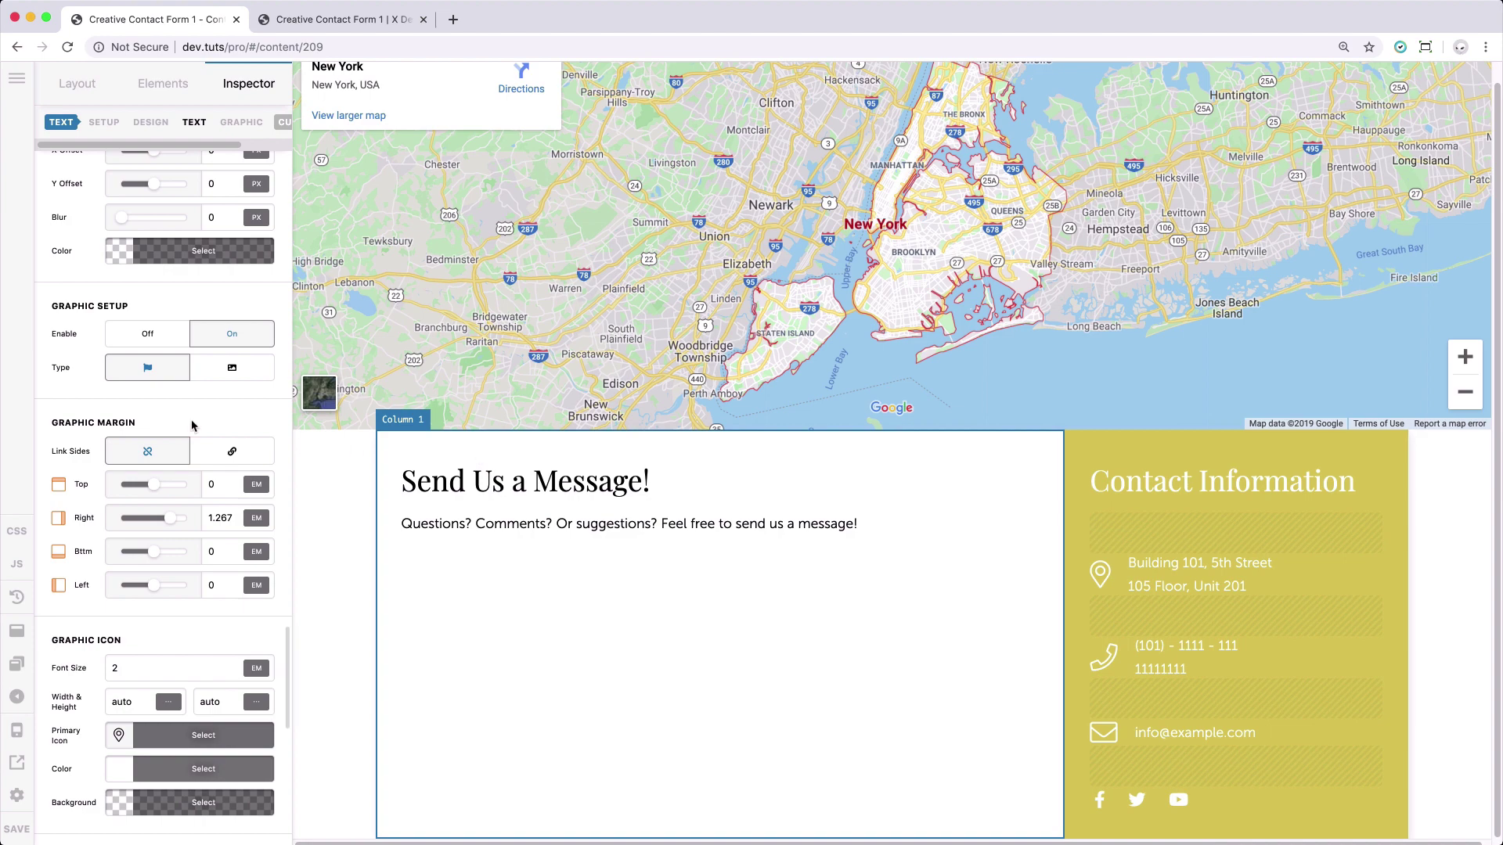
{"action": "left_click", "coordinate": [480, 466]}
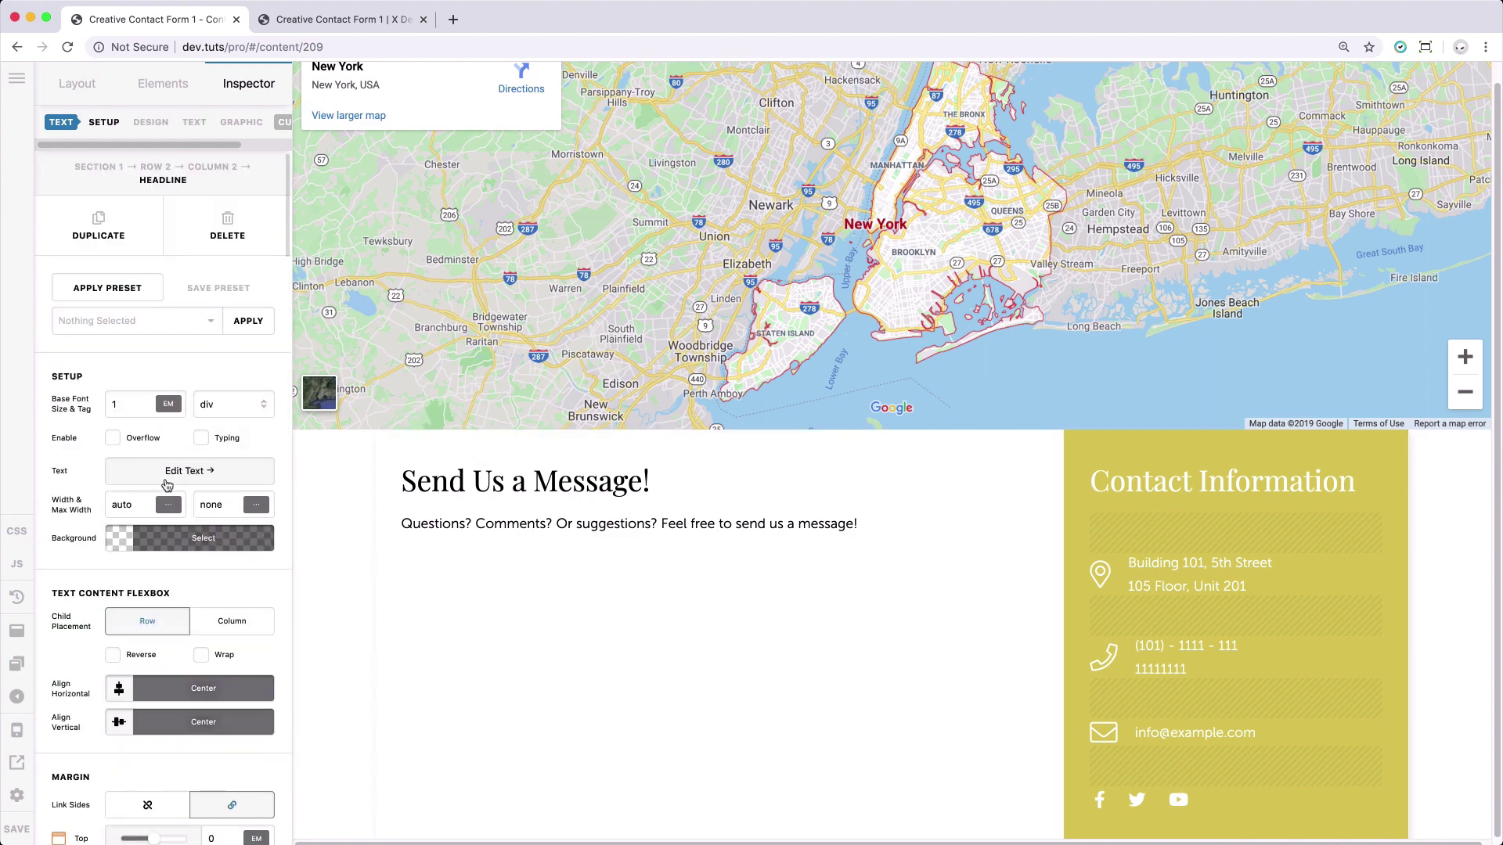
{"action": "scroll", "coordinate": [172, 490], "scroll_direction": "down", "scroll_amount": 10}
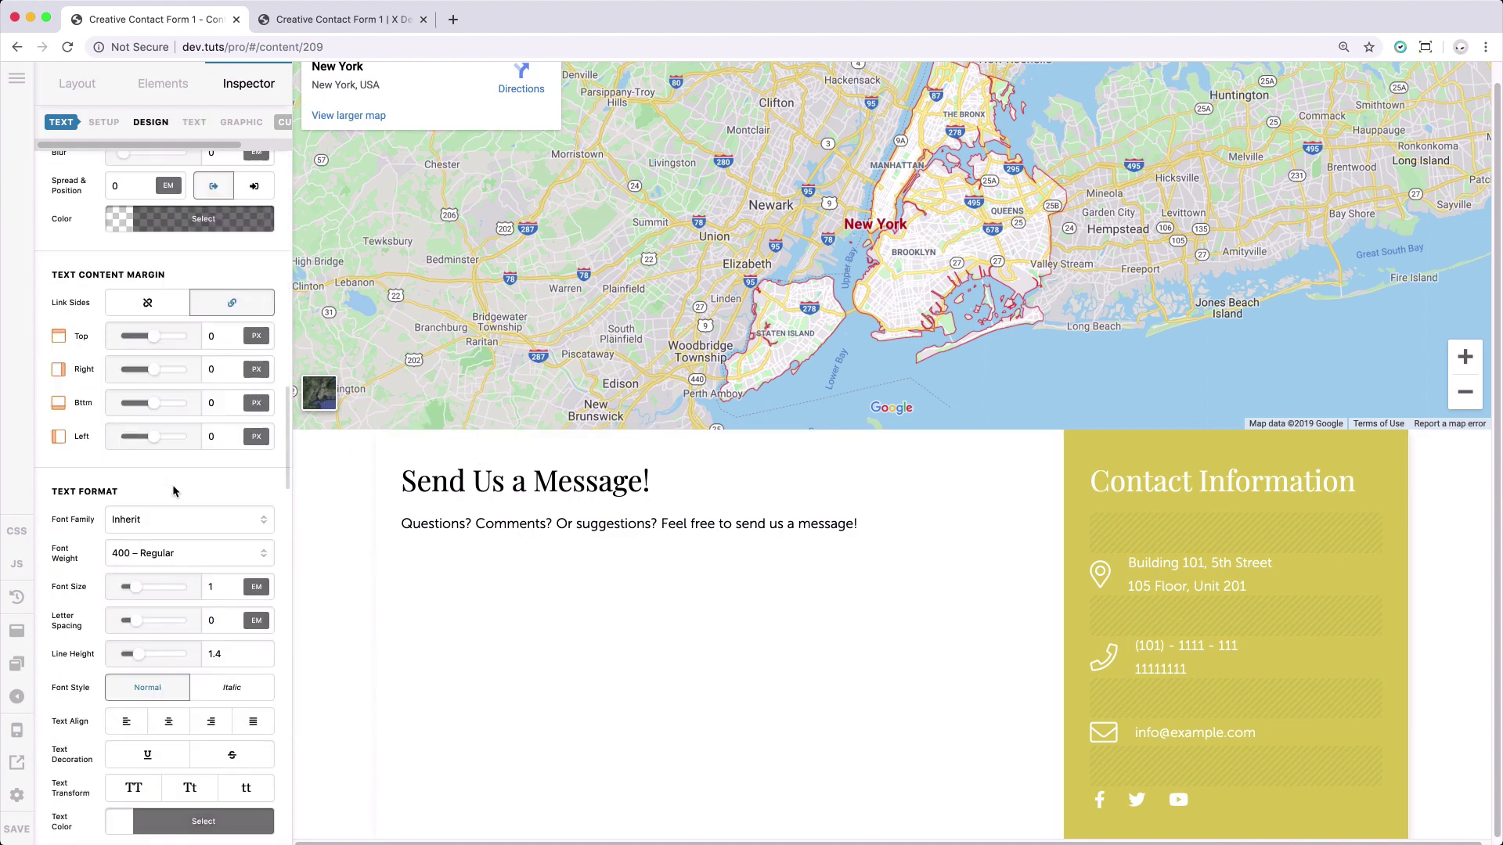
{"action": "scroll", "coordinate": [174, 491], "scroll_direction": "down", "scroll_amount": 7}
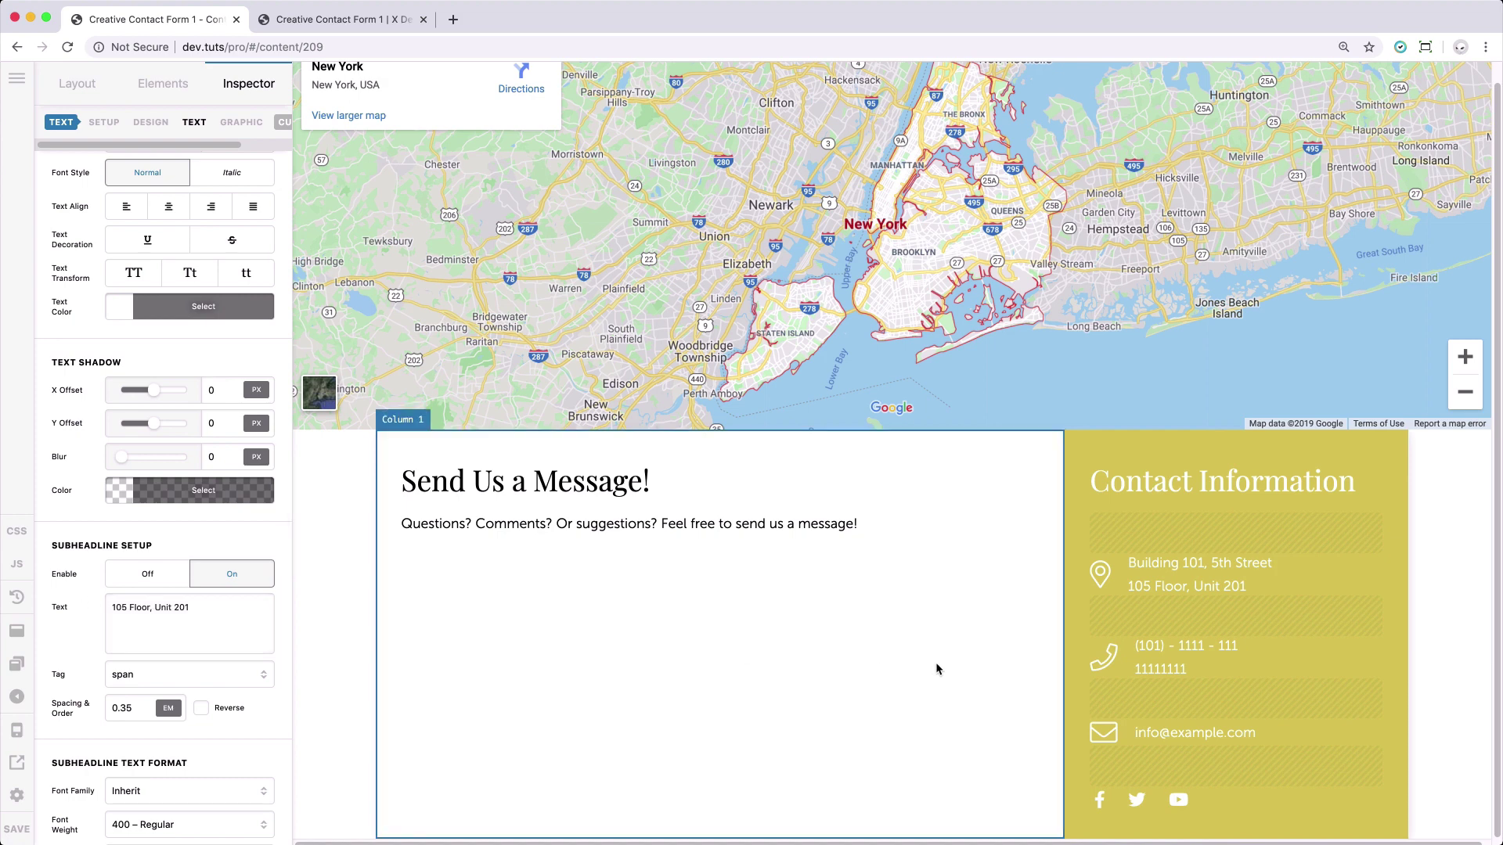
{"action": "scroll", "coordinate": [1164, 675], "scroll_direction": "down", "scroll_amount": 1}
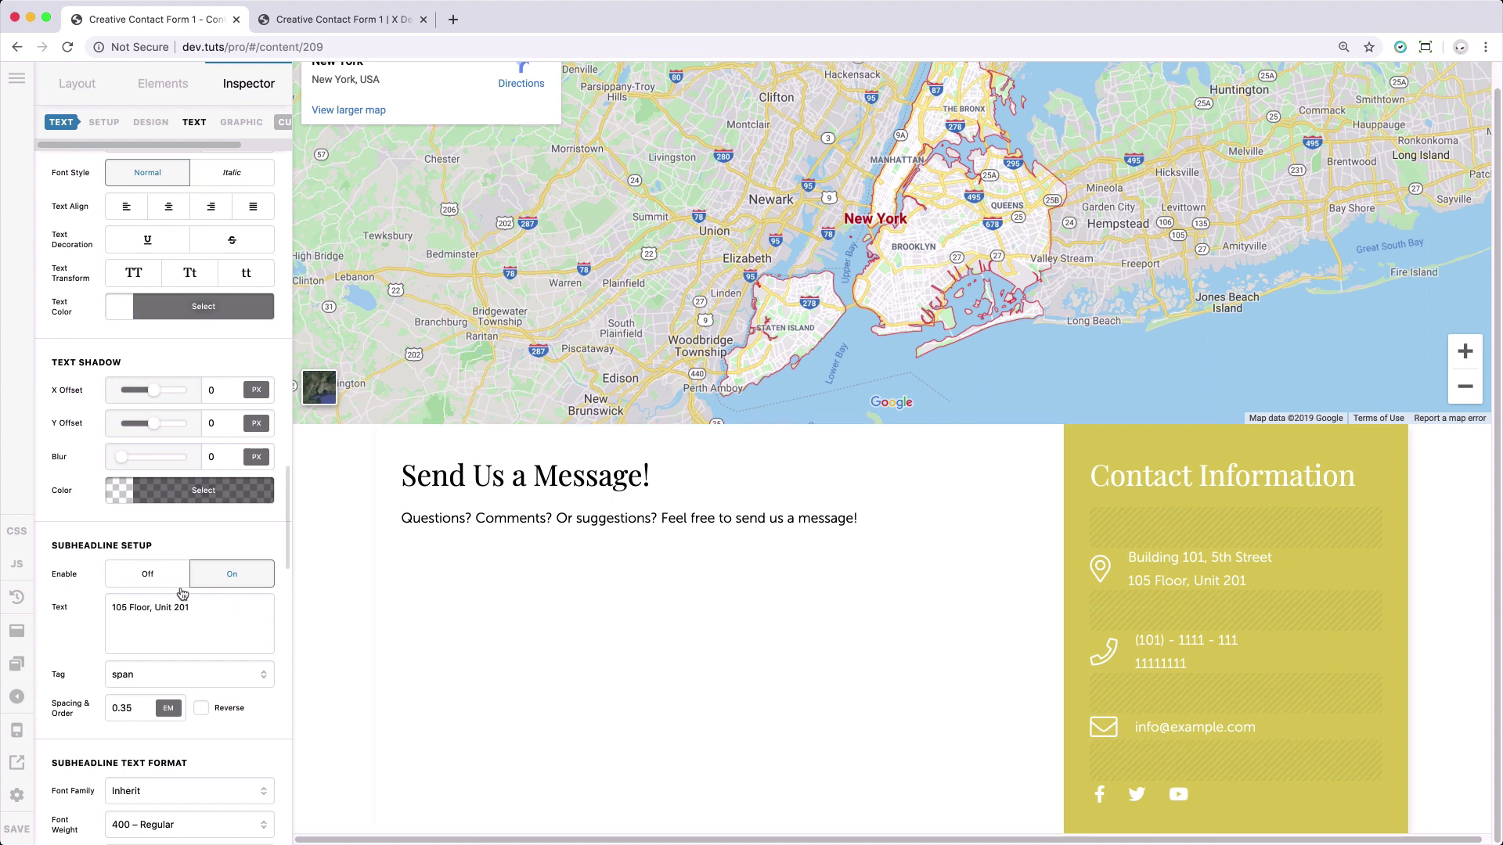
{"action": "left_click", "coordinate": [1162, 732]}
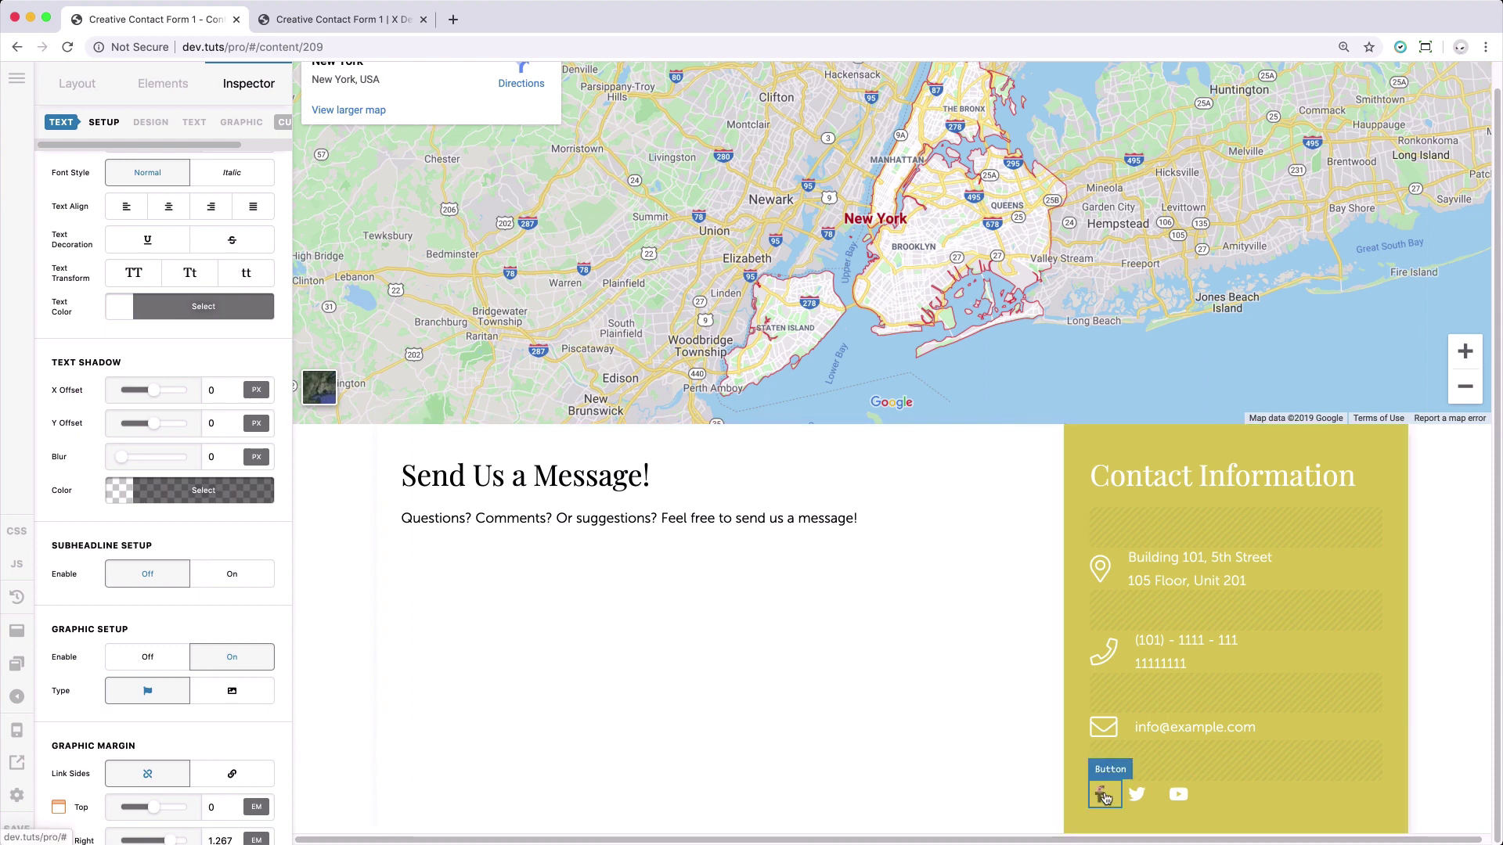
- Examine the Facebook button's link, padding, border, box shadow and graphic settings in Column 2
{"action": "left_click", "coordinate": [1103, 796]}
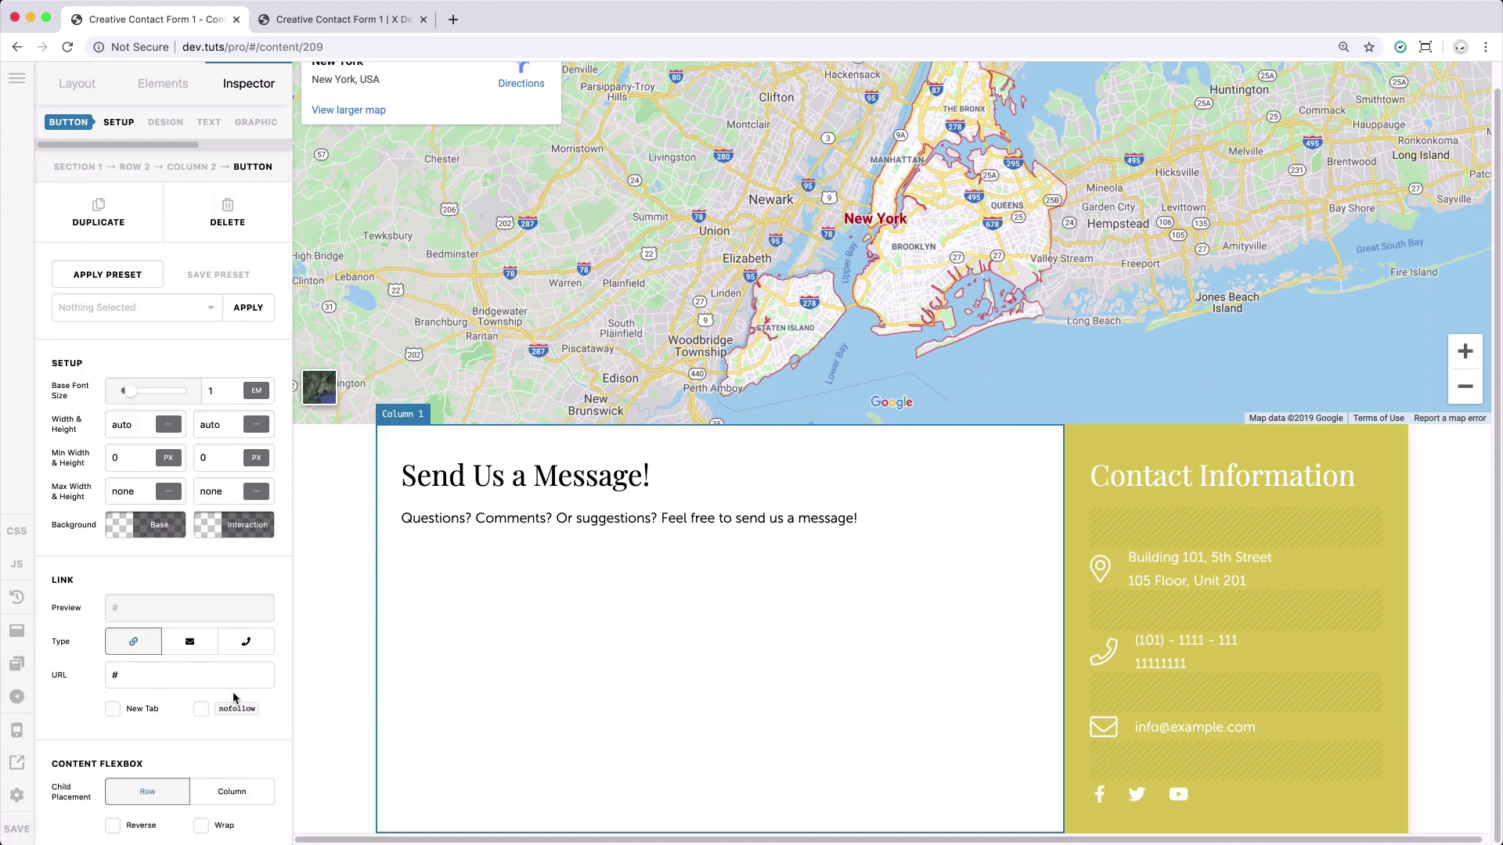
{"action": "scroll", "coordinate": [233, 695], "scroll_direction": "down", "scroll_amount": 5}
{"action": "scroll", "coordinate": [233, 695], "scroll_direction": "down", "scroll_amount": 10}
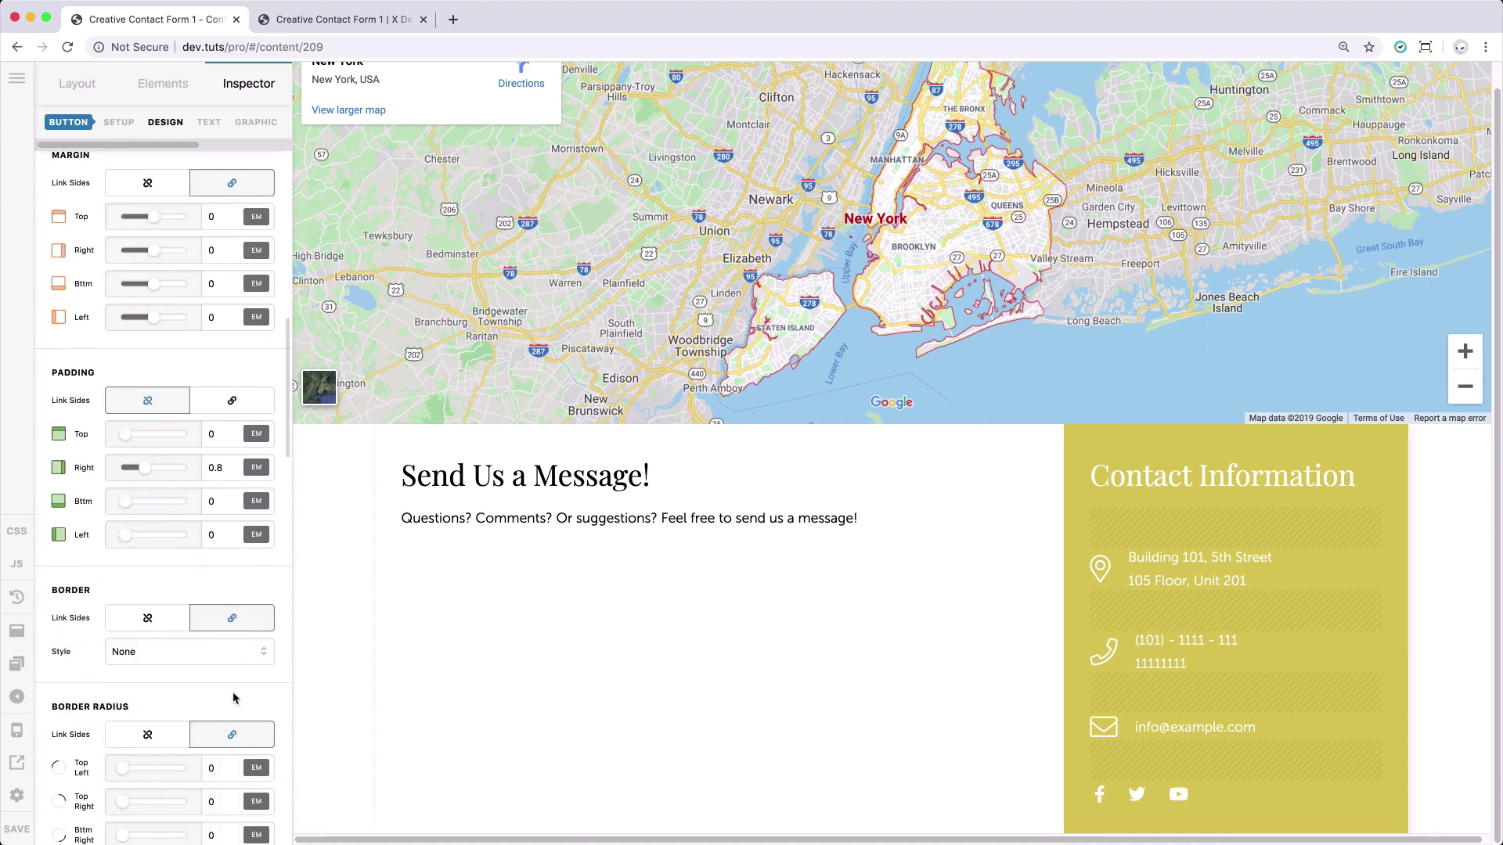
{"action": "scroll", "coordinate": [233, 695], "scroll_direction": "down", "scroll_amount": 6}
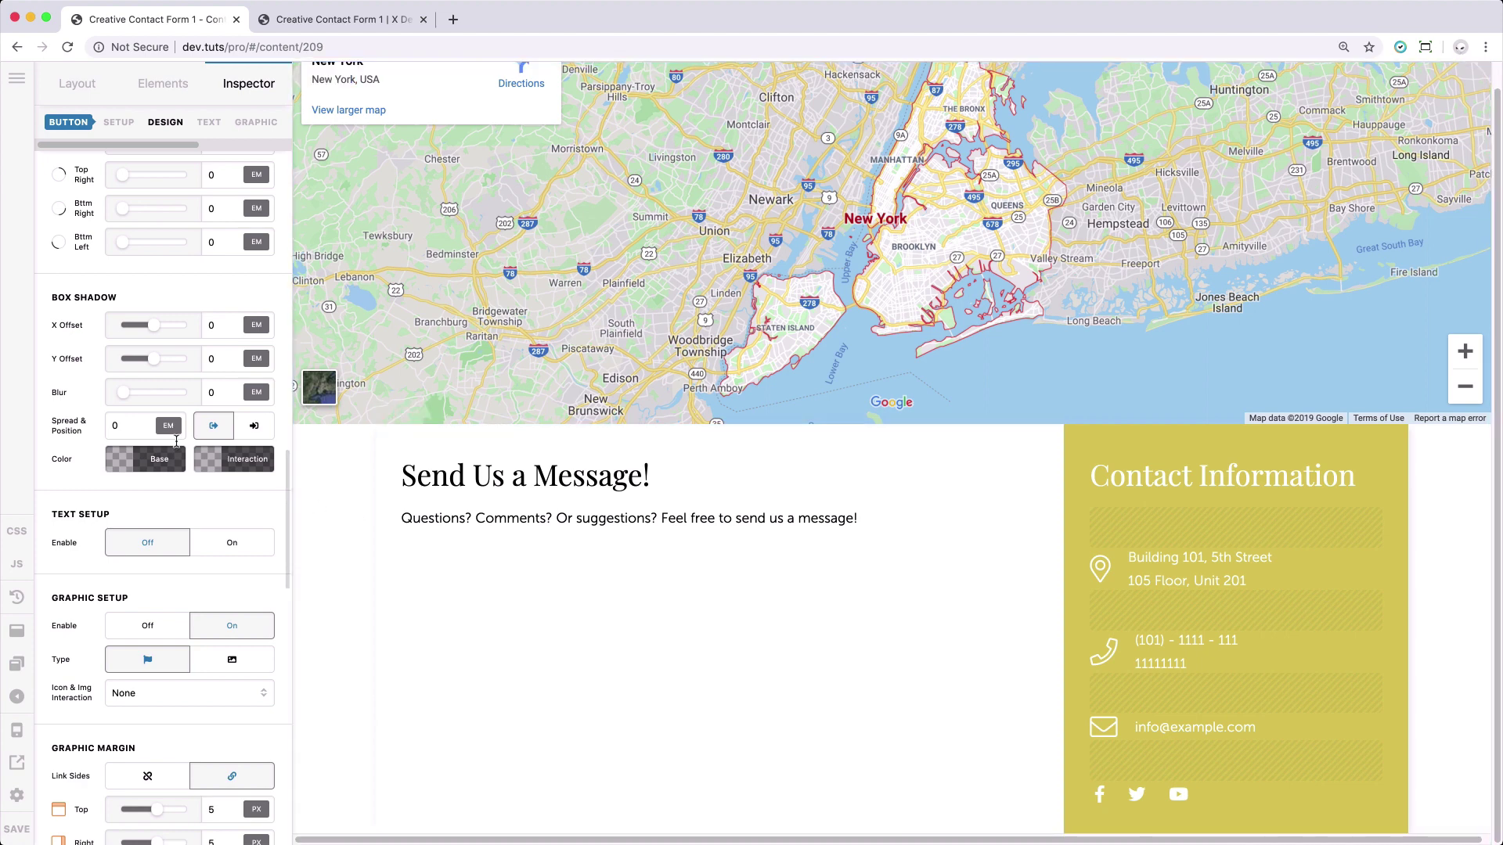
- Open the Element CSS editor for Row 2 from its customization settings
{"action": "left_click", "coordinate": [77, 84]}
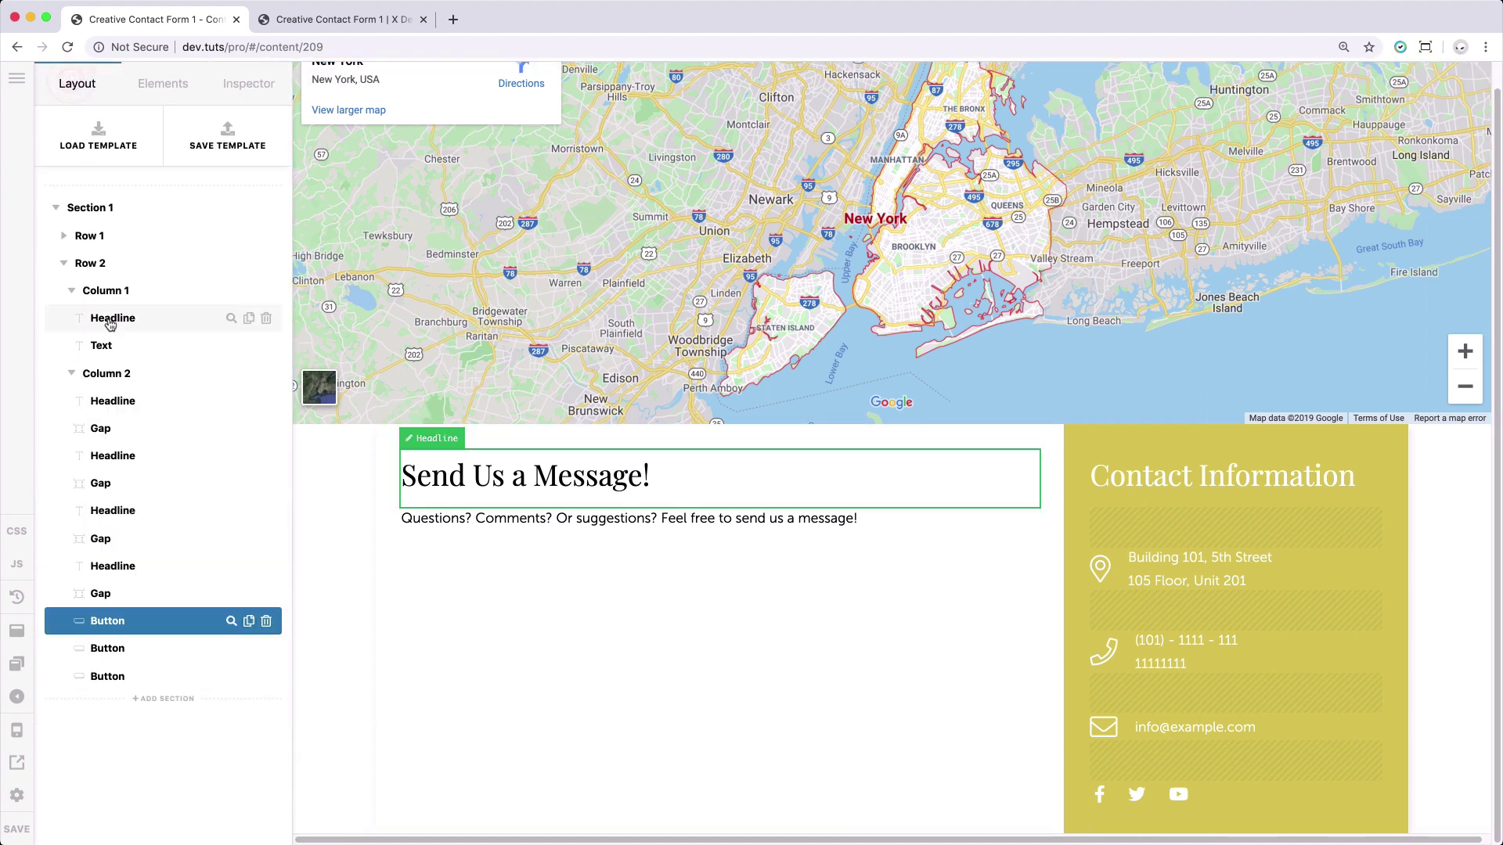
{"action": "left_click", "coordinate": [64, 264]}
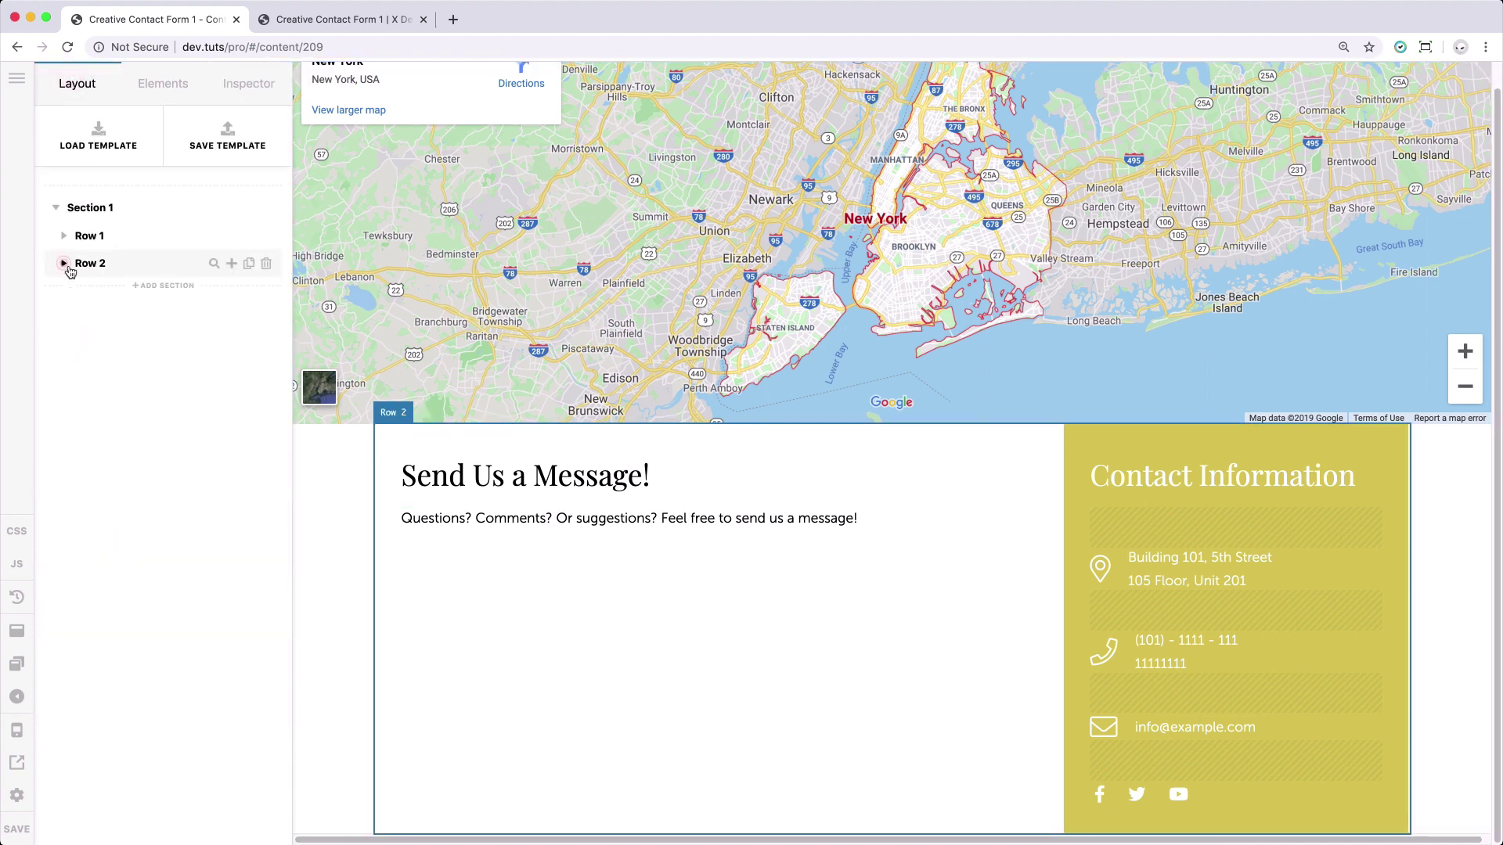
{"action": "left_click", "coordinate": [213, 266]}
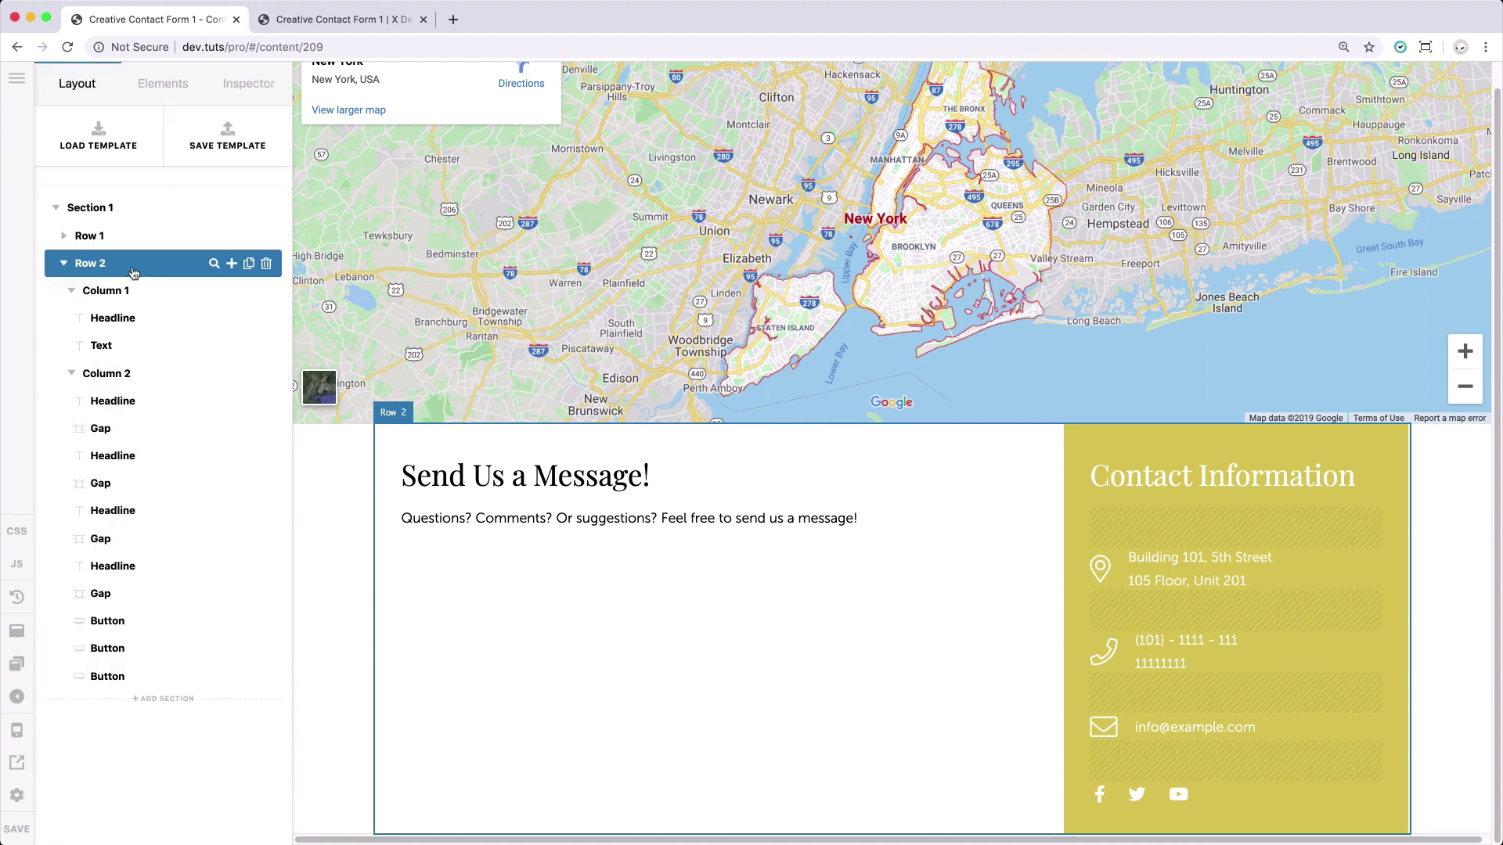
{"action": "left_click", "coordinate": [215, 266]}
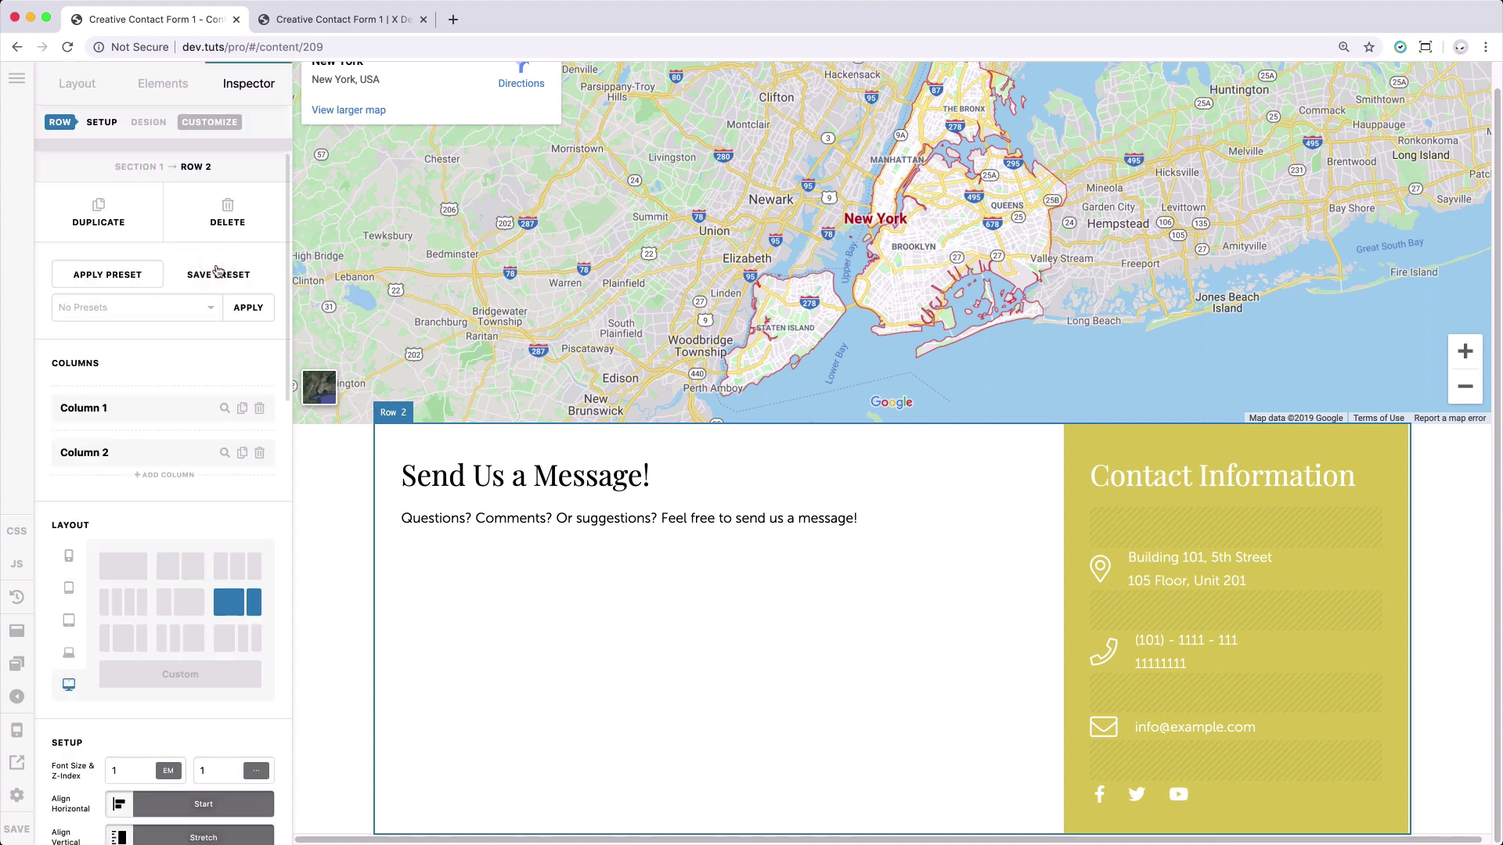
{"action": "left_click", "coordinate": [209, 122]}
{"action": "left_click", "coordinate": [174, 461]}
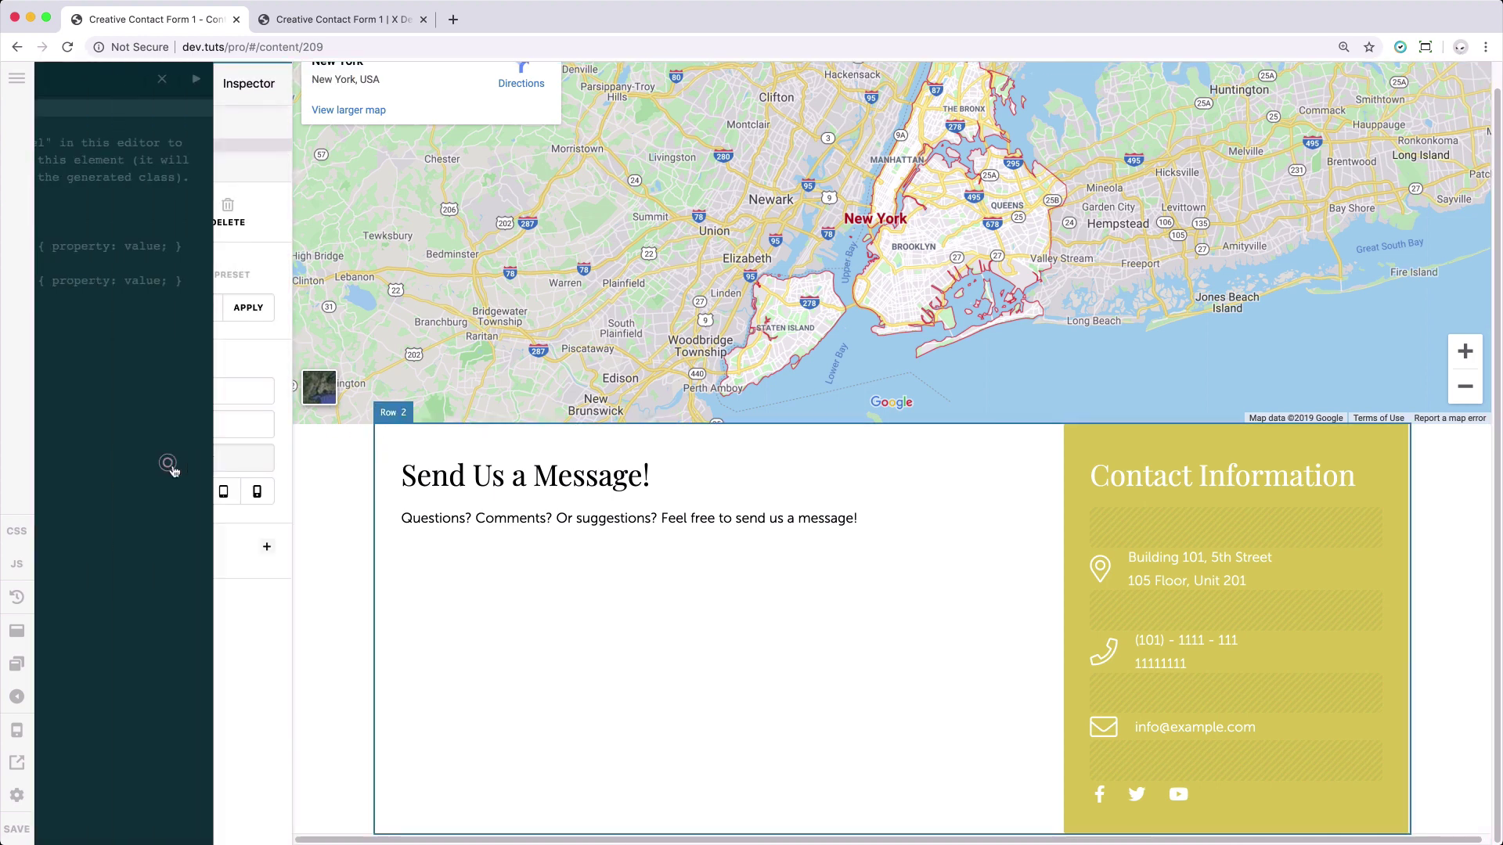
{"action": "left_click", "coordinate": [169, 408]}
- Write the Row 2 element CSS rule $el { transform: translateY(-150px); } to shift the row up over the map
{"action": "type", "text": "$"}
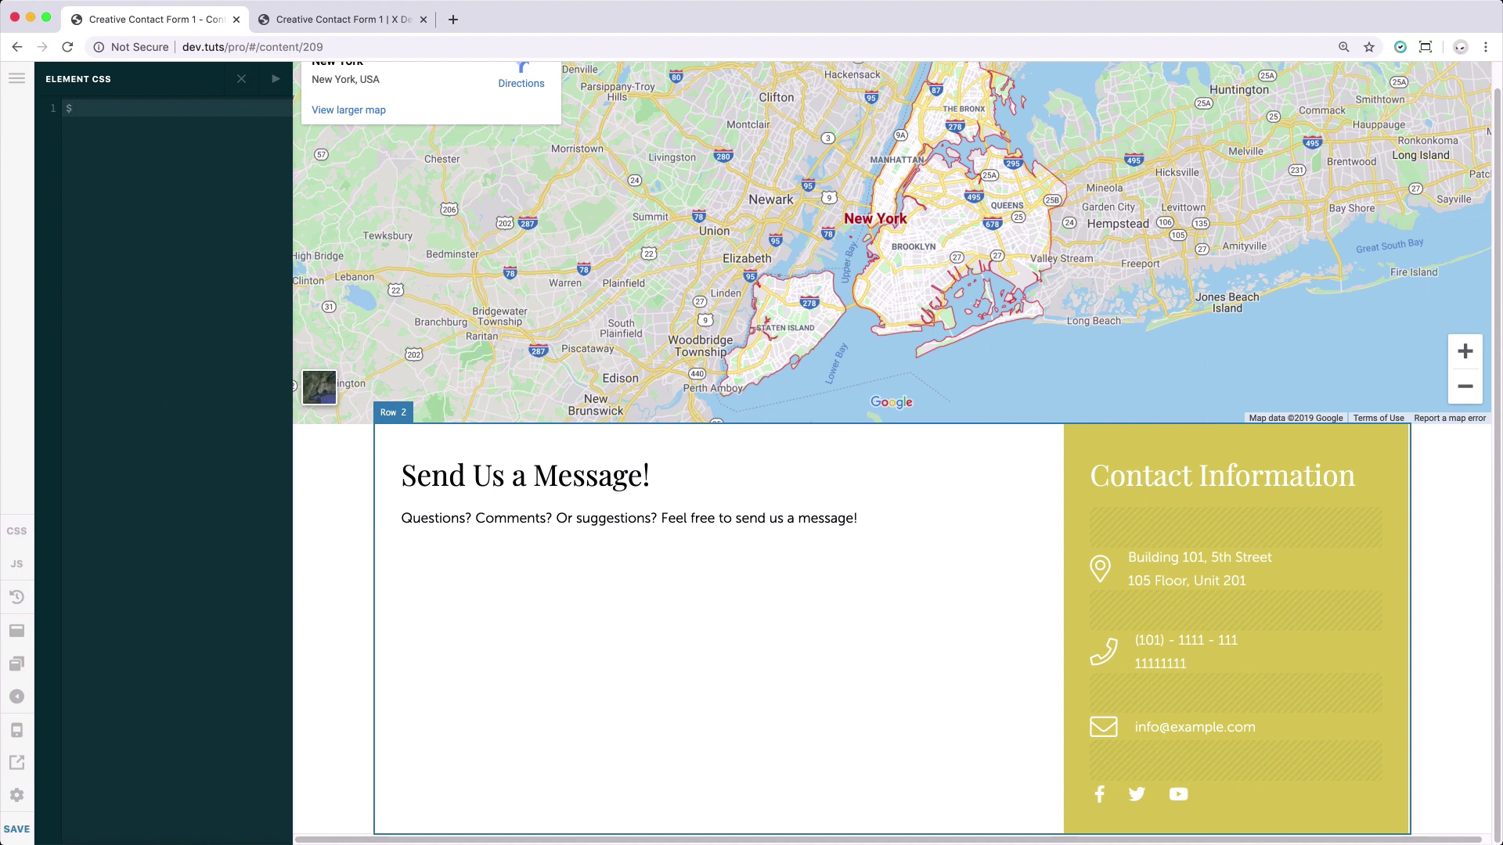
{"action": "type", "text": "el {"}
{"action": "key", "text": "Return"}
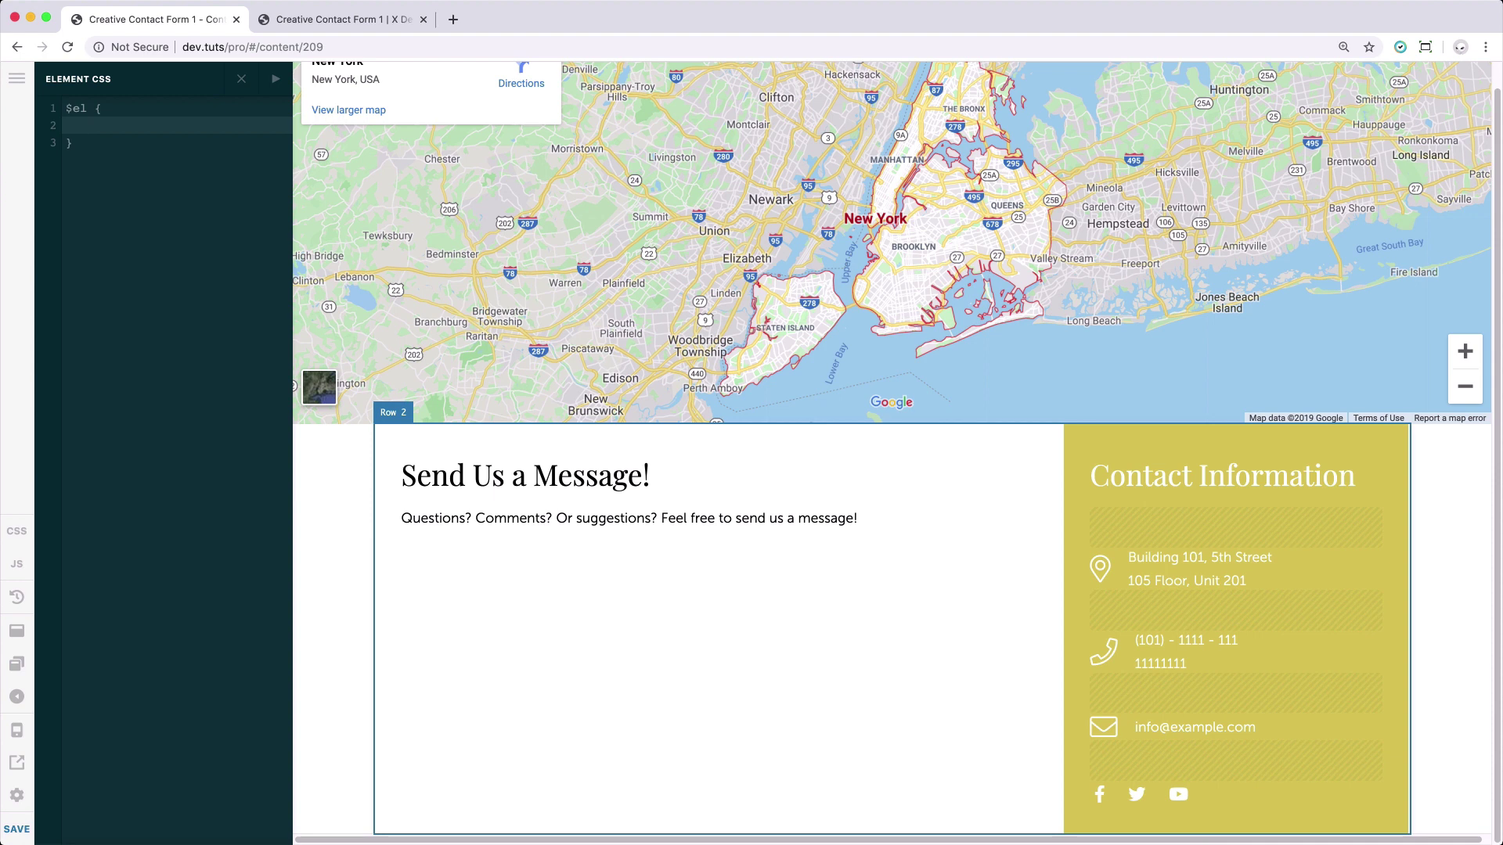
{"action": "type", "text": "transform: translate"}
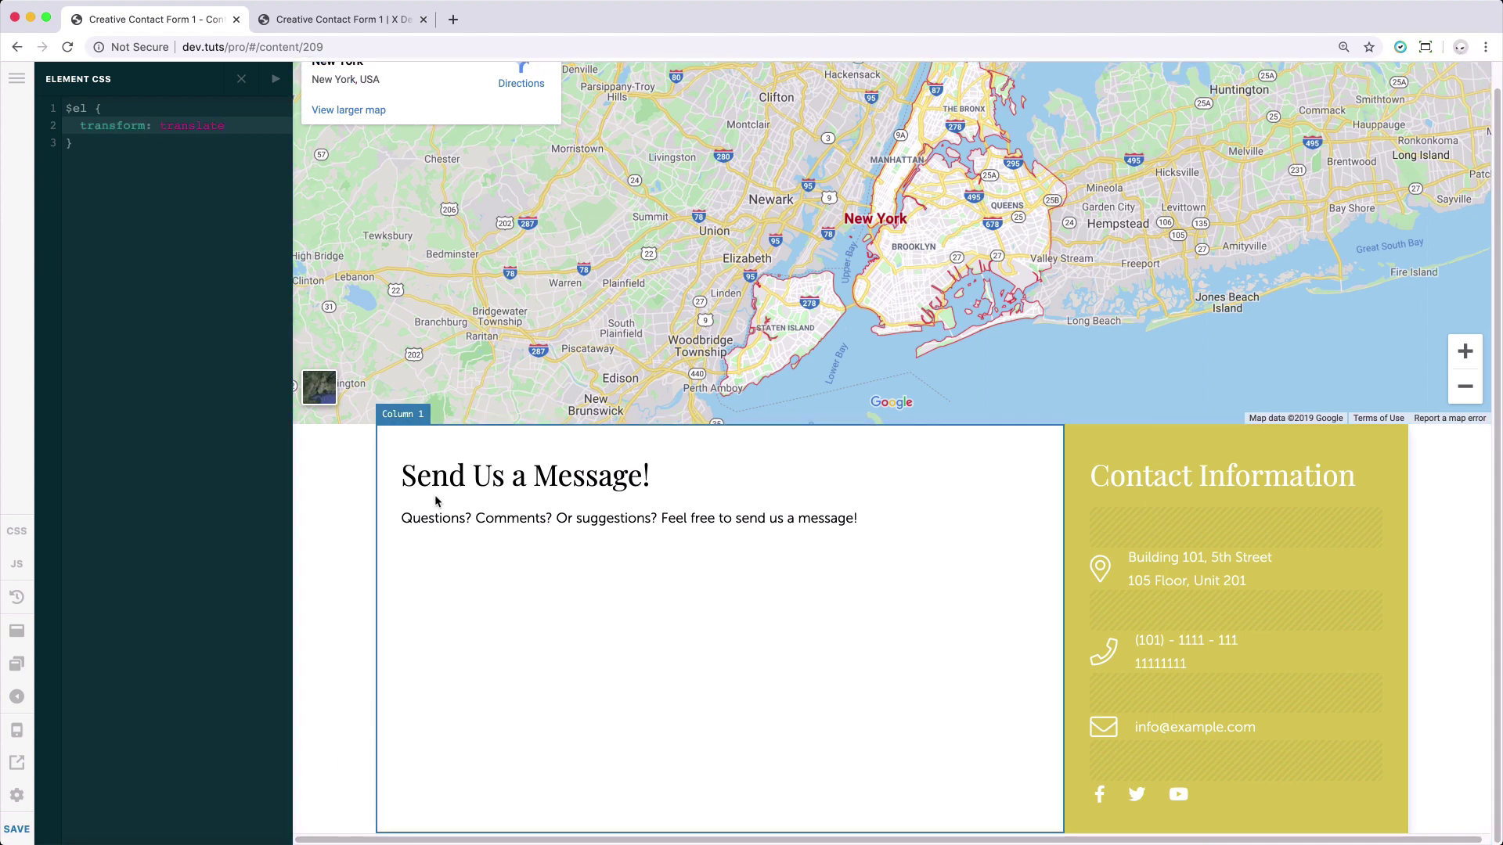
{"action": "type", "text": "Y"}
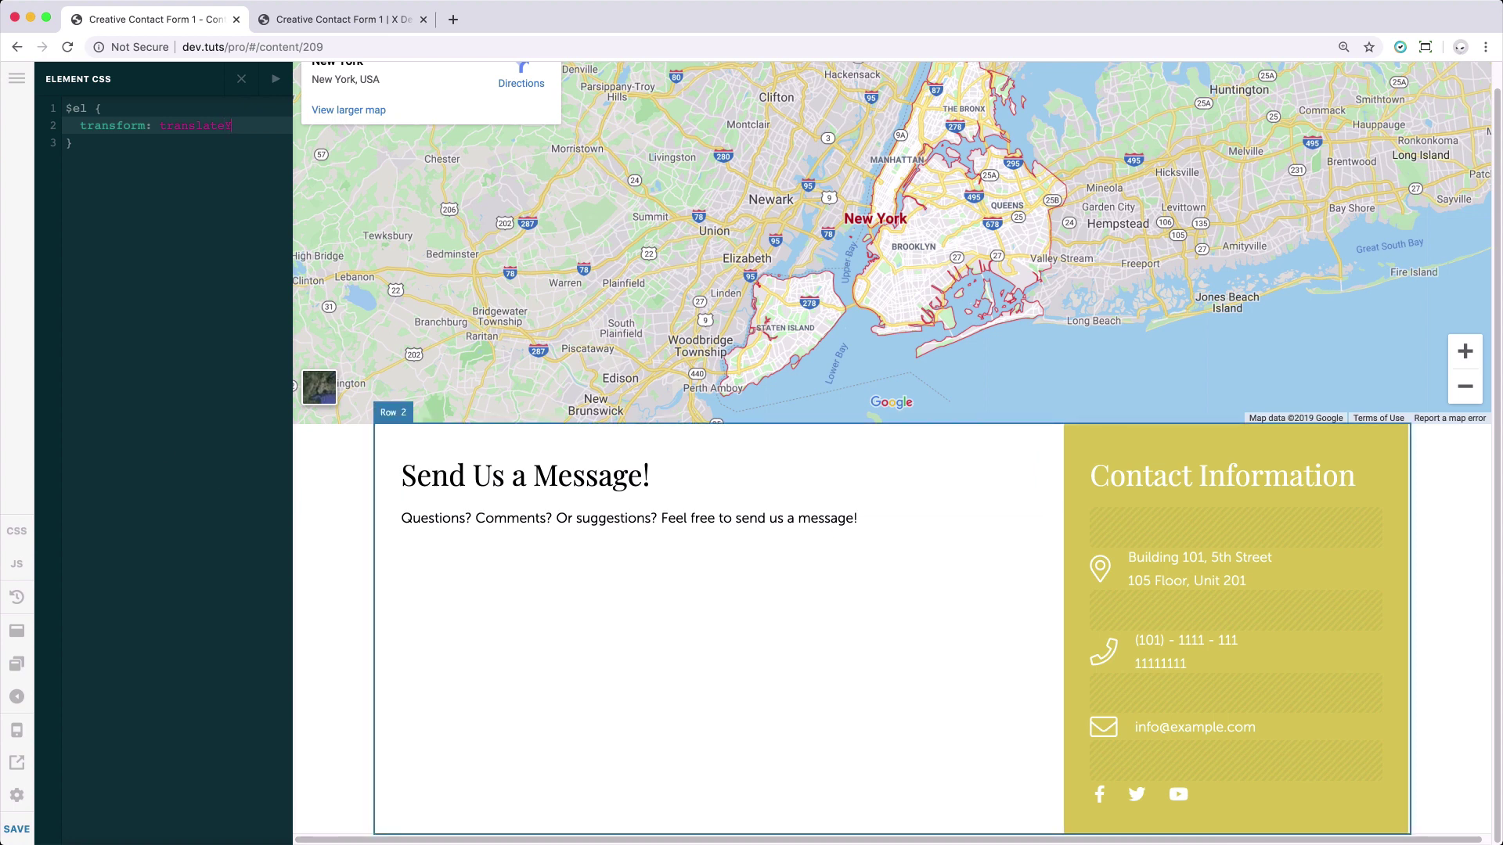
{"action": "type", "text": "();"}
{"action": "key", "text": "Left"}
{"action": "type", "text": "-150px"}
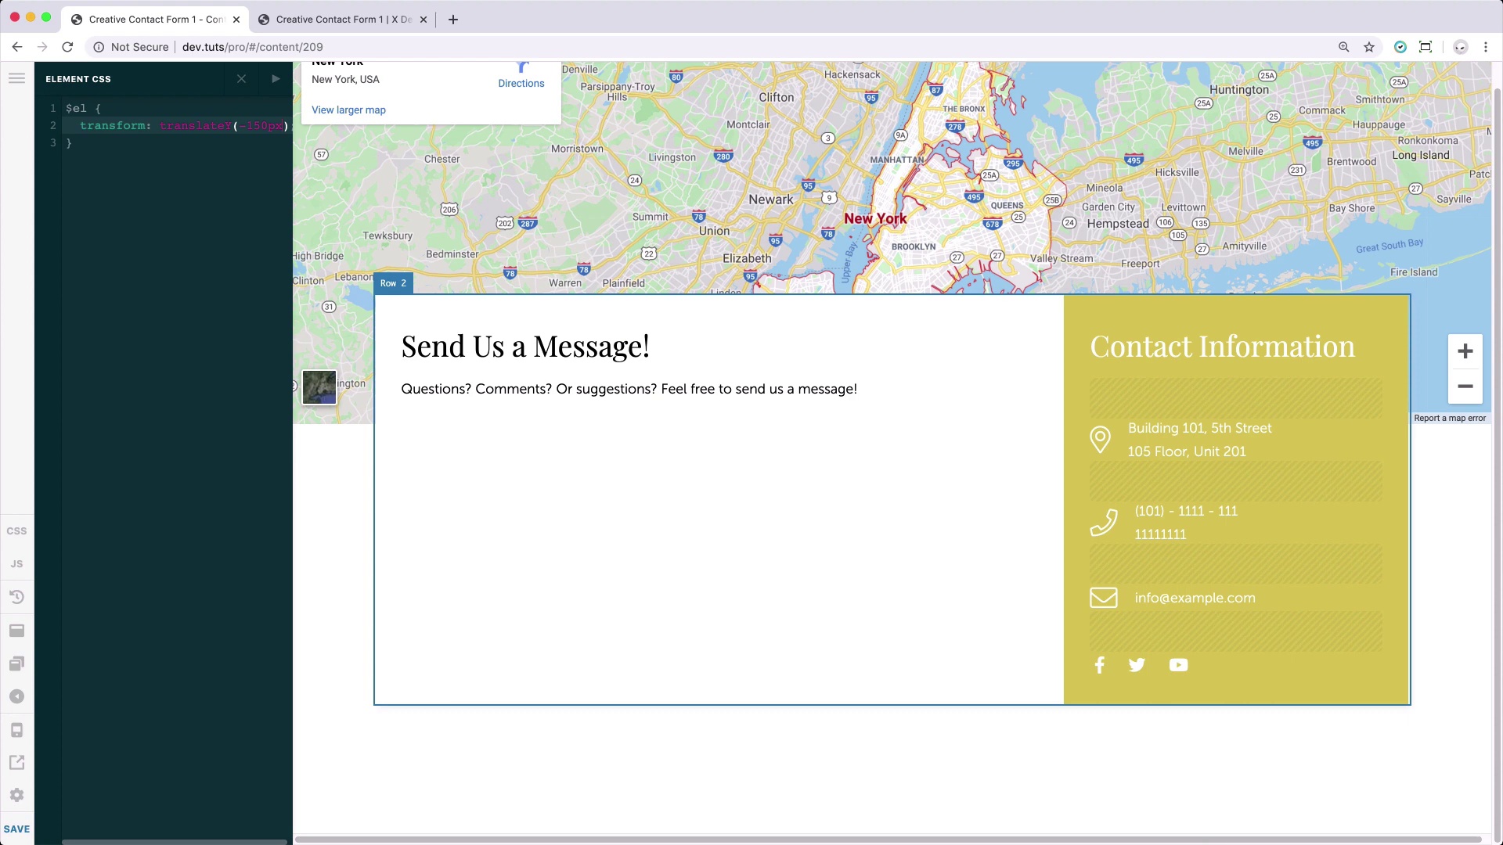
- Adjust Row 2's translateY offset to -125px and close the element CSS editor
{"action": "key", "text": "BackSpace"}
{"action": "type", "text": "2"}
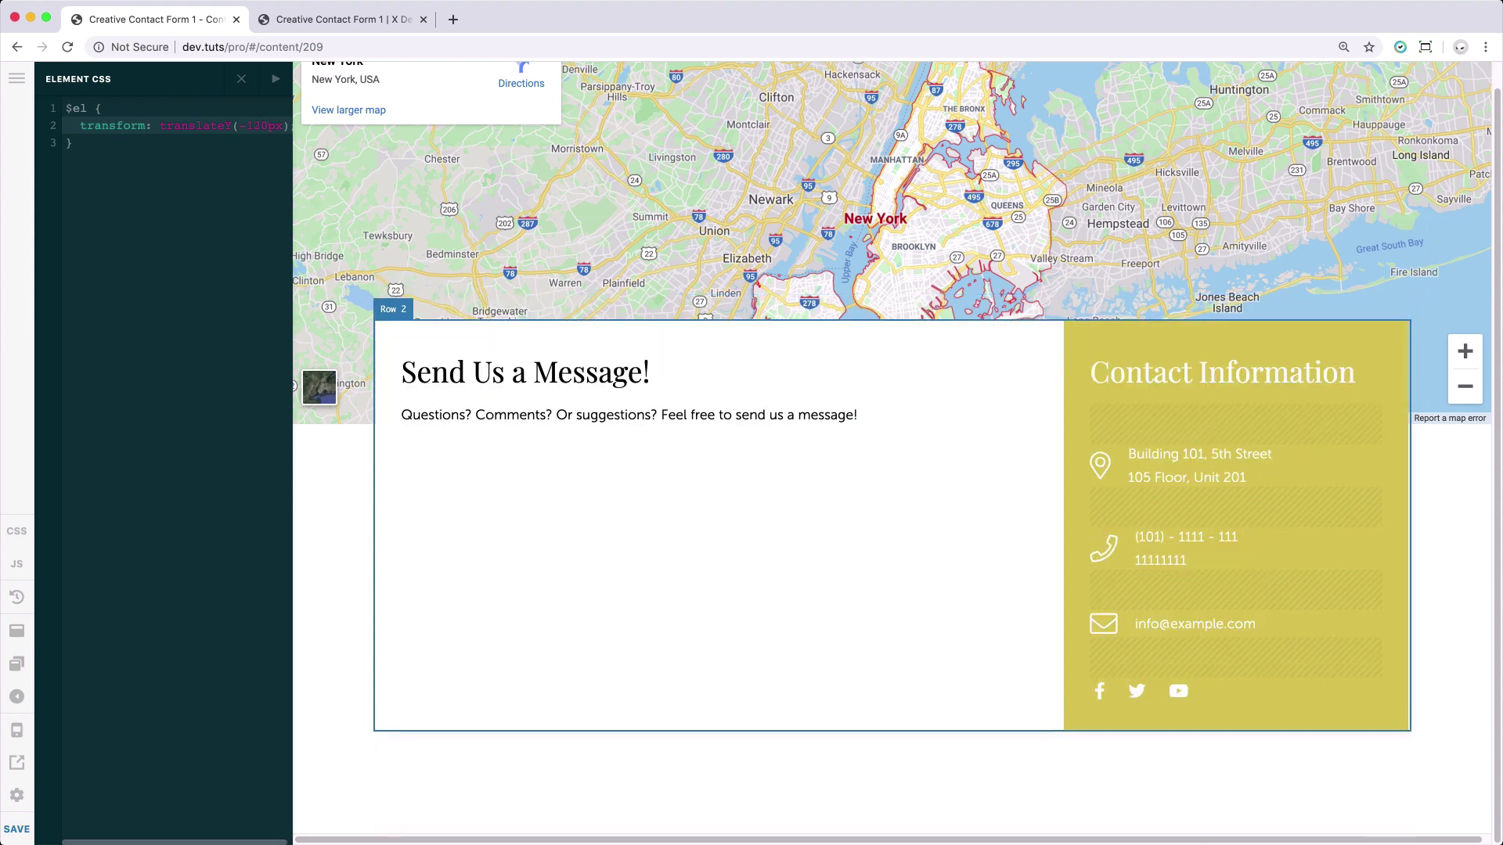
{"action": "key", "text": "Delete"}
{"action": "type", "text": "5"}
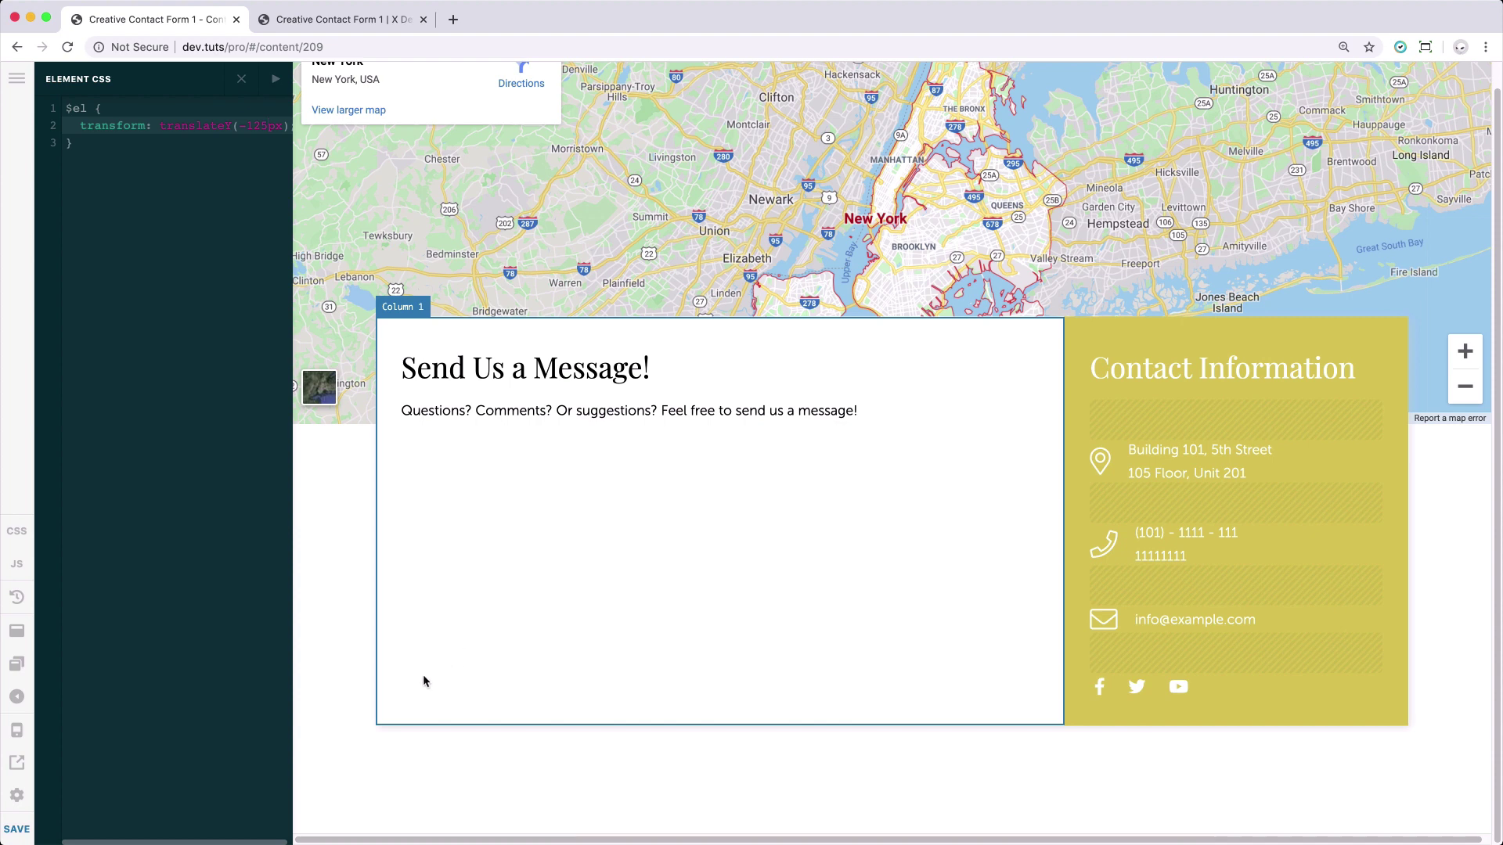
{"action": "left_click", "coordinate": [241, 78]}
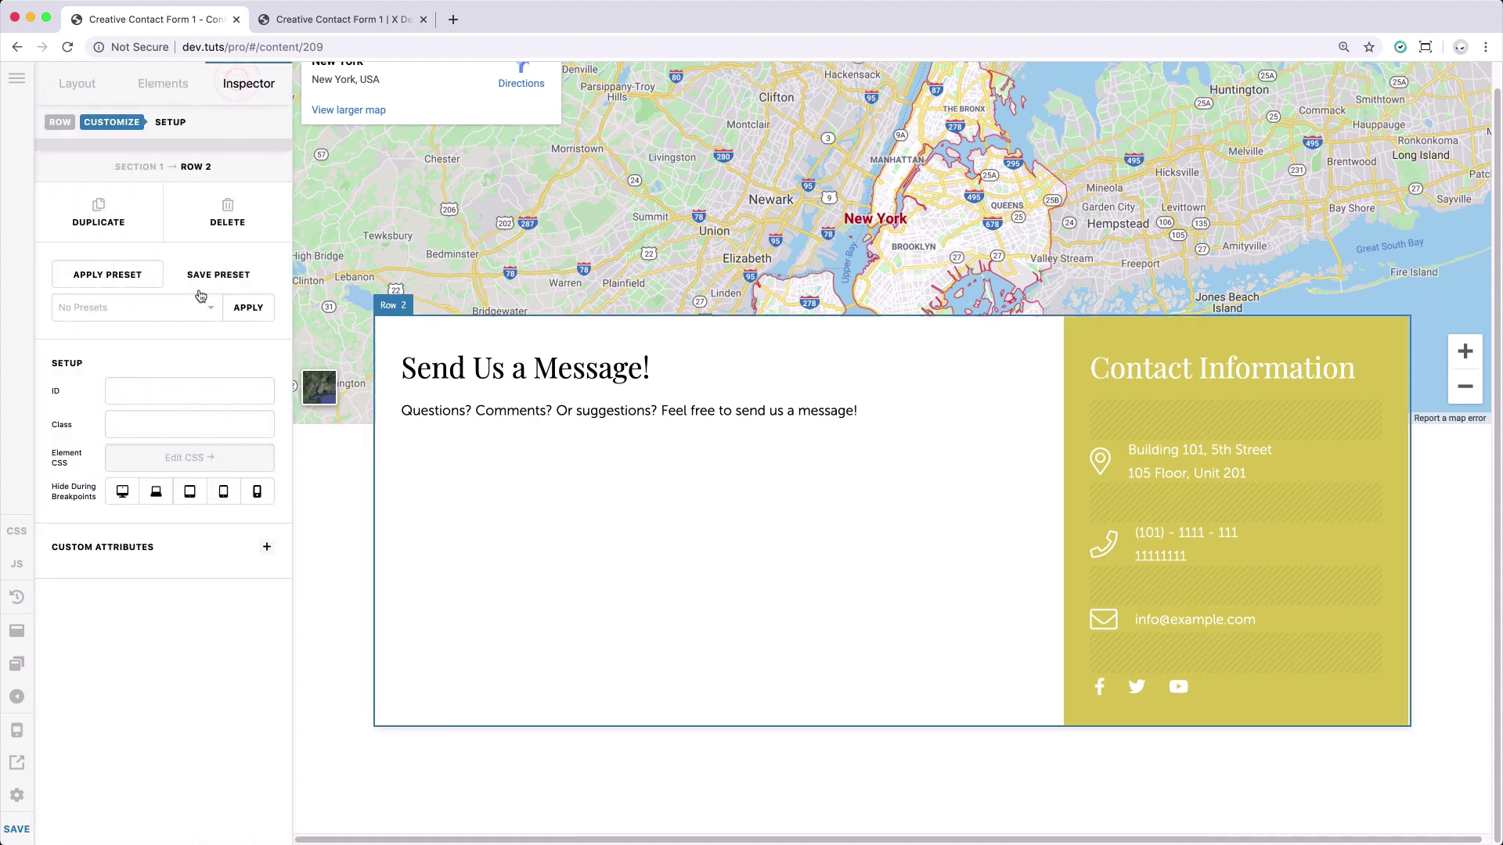
- Examine Row 2's setup, margin and padding settings
{"action": "left_click", "coordinate": [60, 122]}
{"action": "scroll", "coordinate": [161, 486], "scroll_direction": "down", "scroll_amount": 5}
{"action": "scroll", "coordinate": [166, 507], "scroll_direction": "down", "scroll_amount": 3}
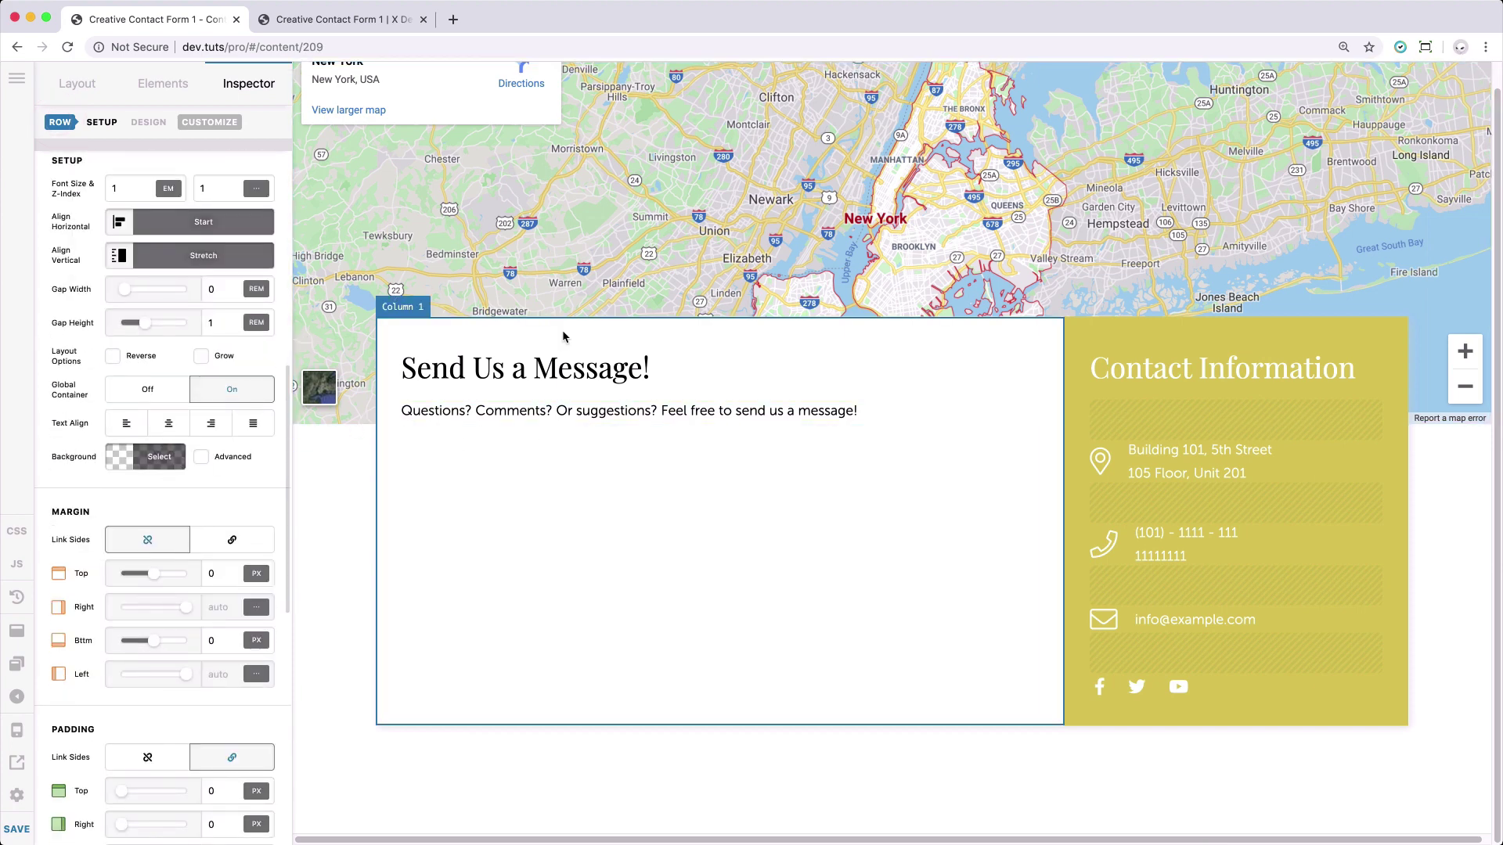
{"action": "scroll", "coordinate": [148, 603], "scroll_direction": "down", "scroll_amount": 10}
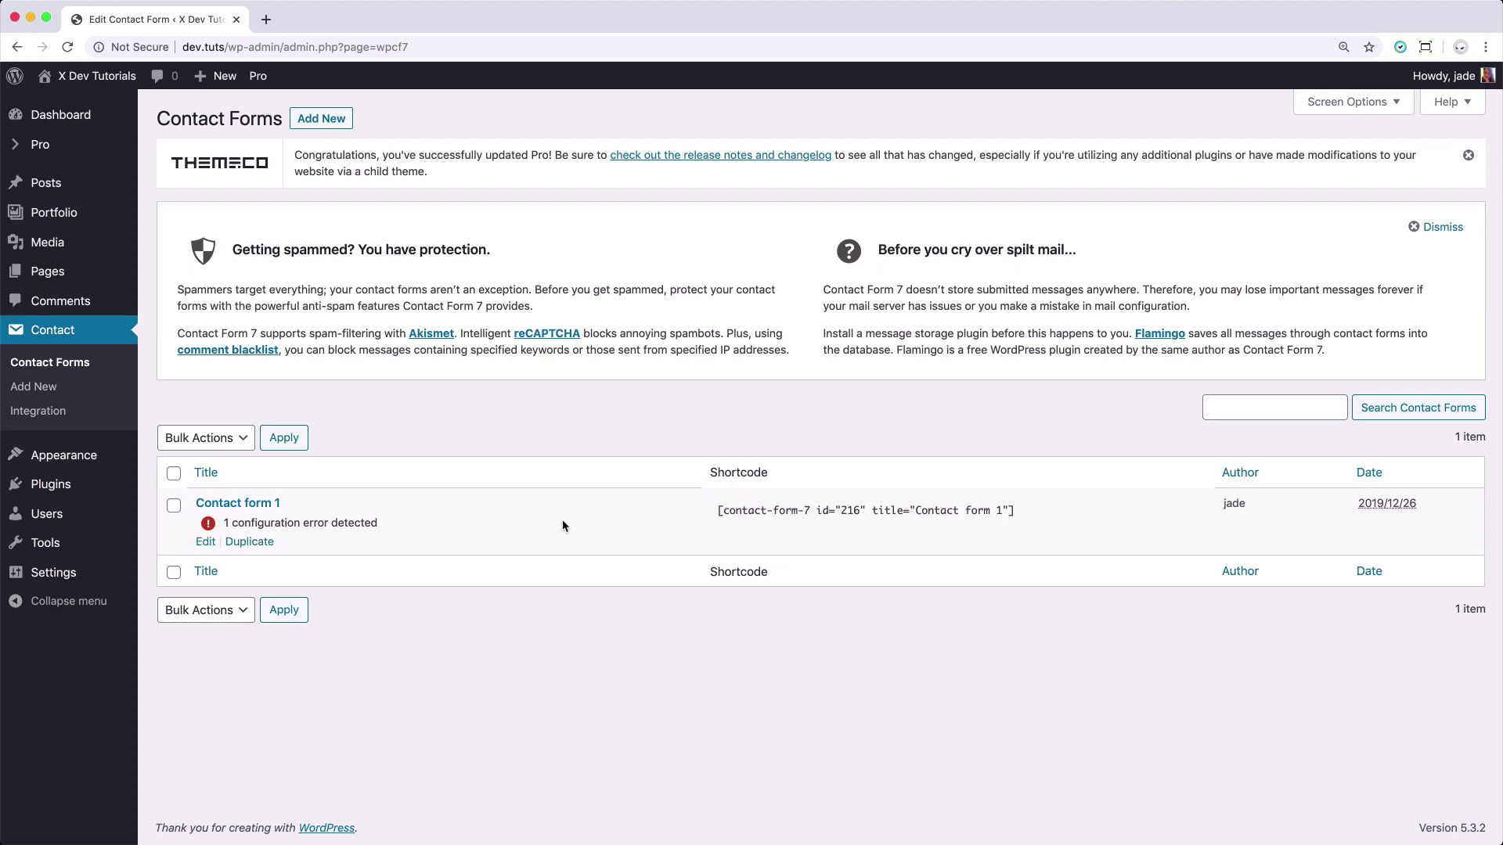
- Look through the approved plugins in the WordPress admin's Pro validation page for Contact Form 7
{"action": "left_click", "coordinate": [73, 146]}
{"action": "scroll", "coordinate": [409, 469], "scroll_direction": "down", "scroll_amount": 20}
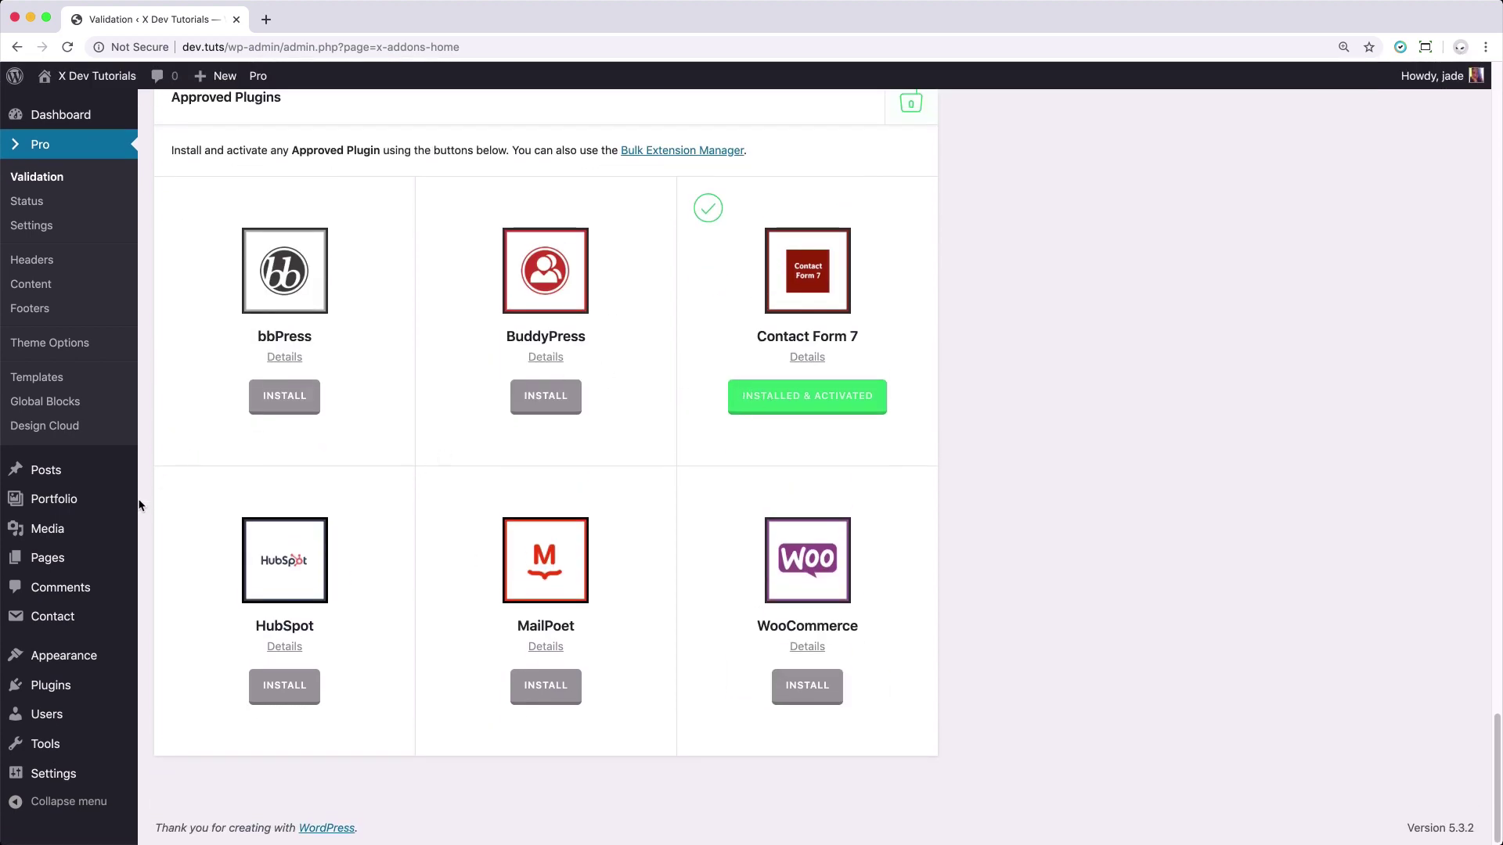
{"action": "mouse_move", "coordinate": [67, 690]}
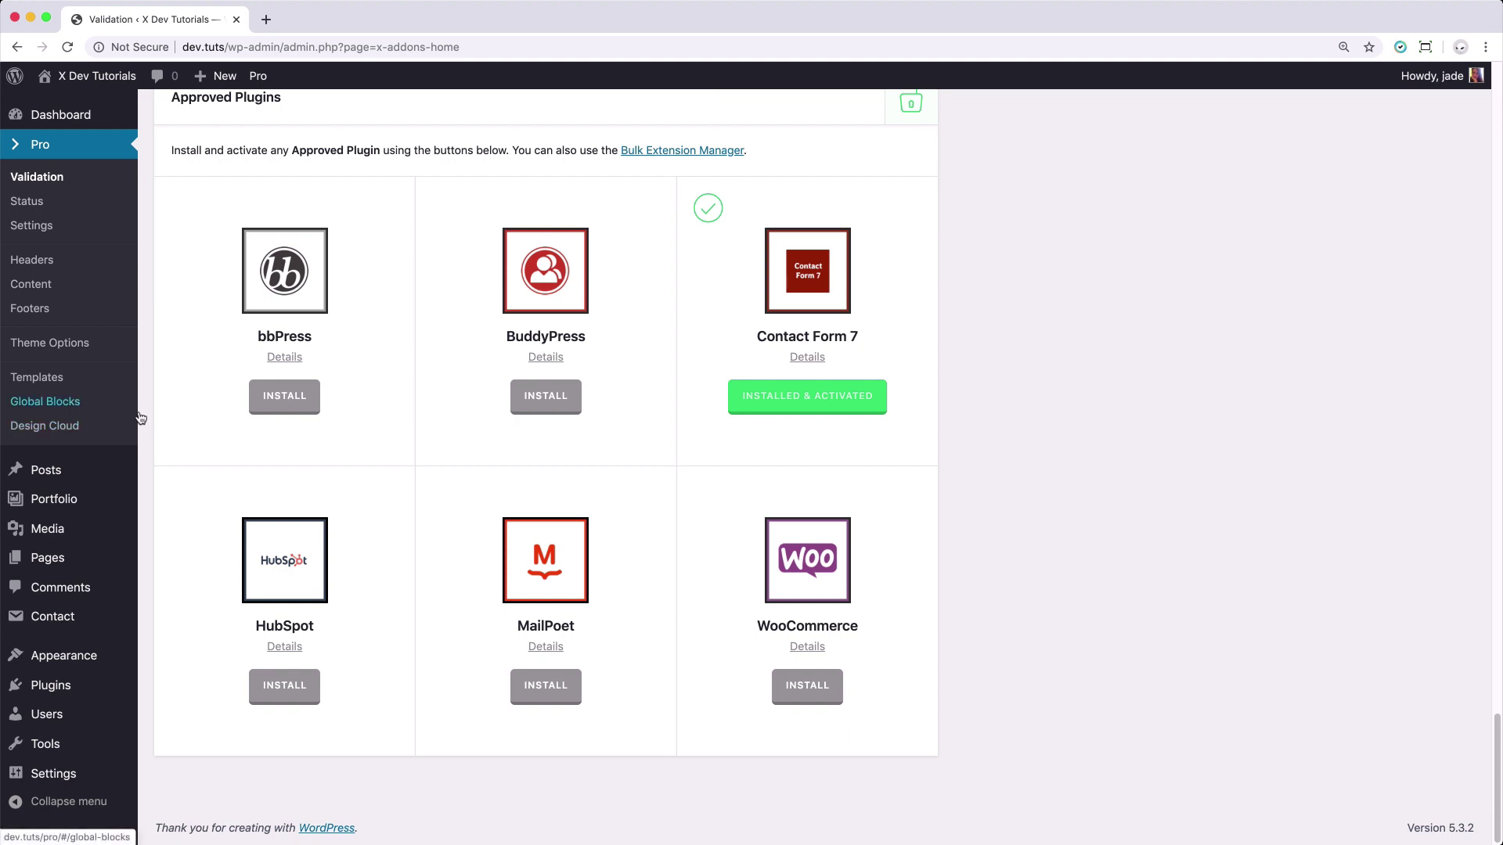
- Add a new contact form in Contact Form 7 and title it Contact Form
{"action": "left_click", "coordinate": [64, 620]}
{"action": "mouse_move", "coordinate": [208, 552]}
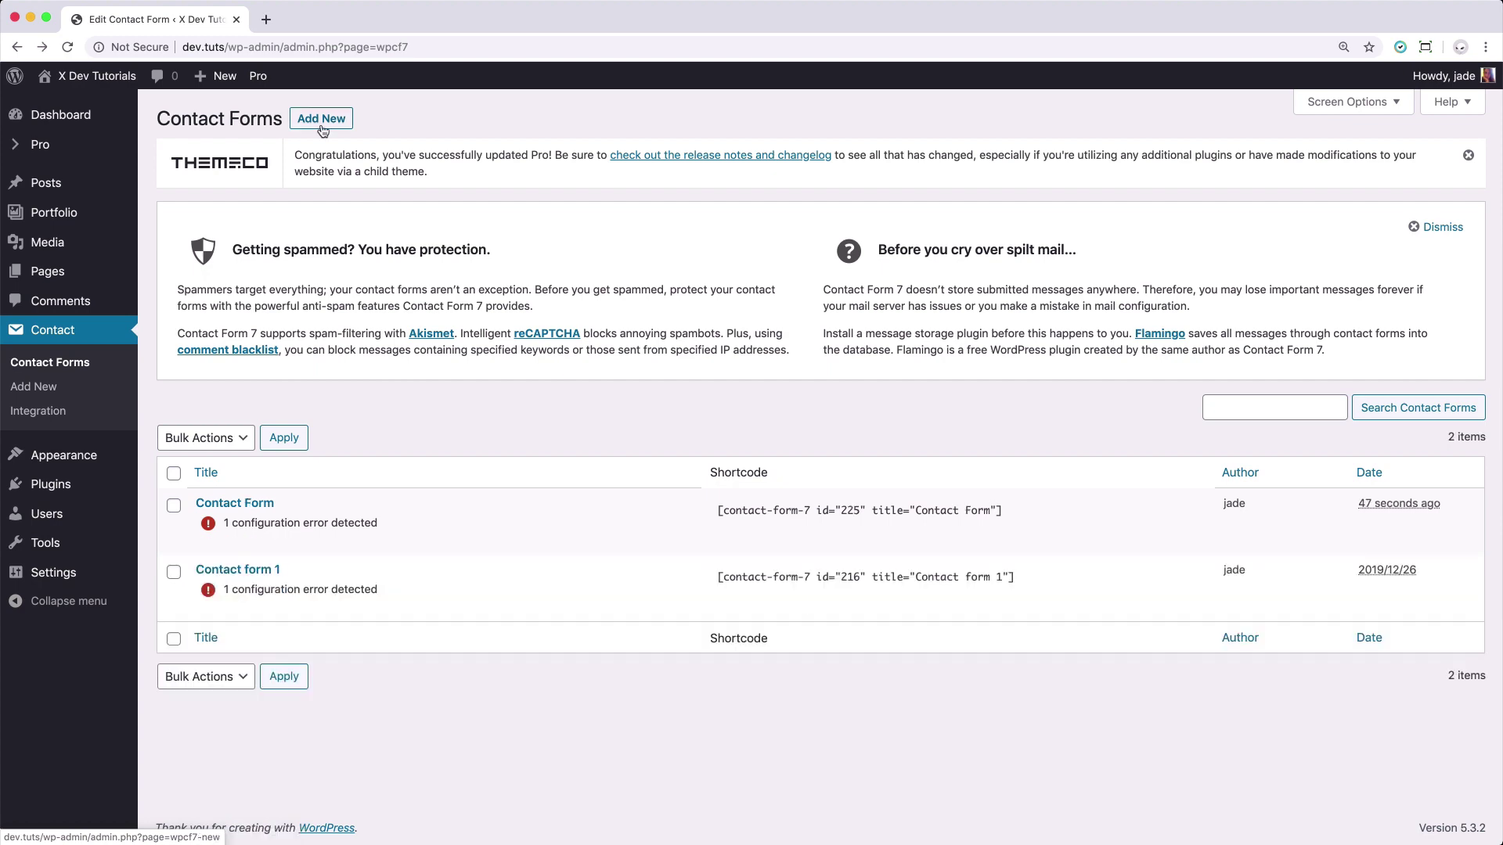
{"action": "left_click", "coordinate": [322, 120]}
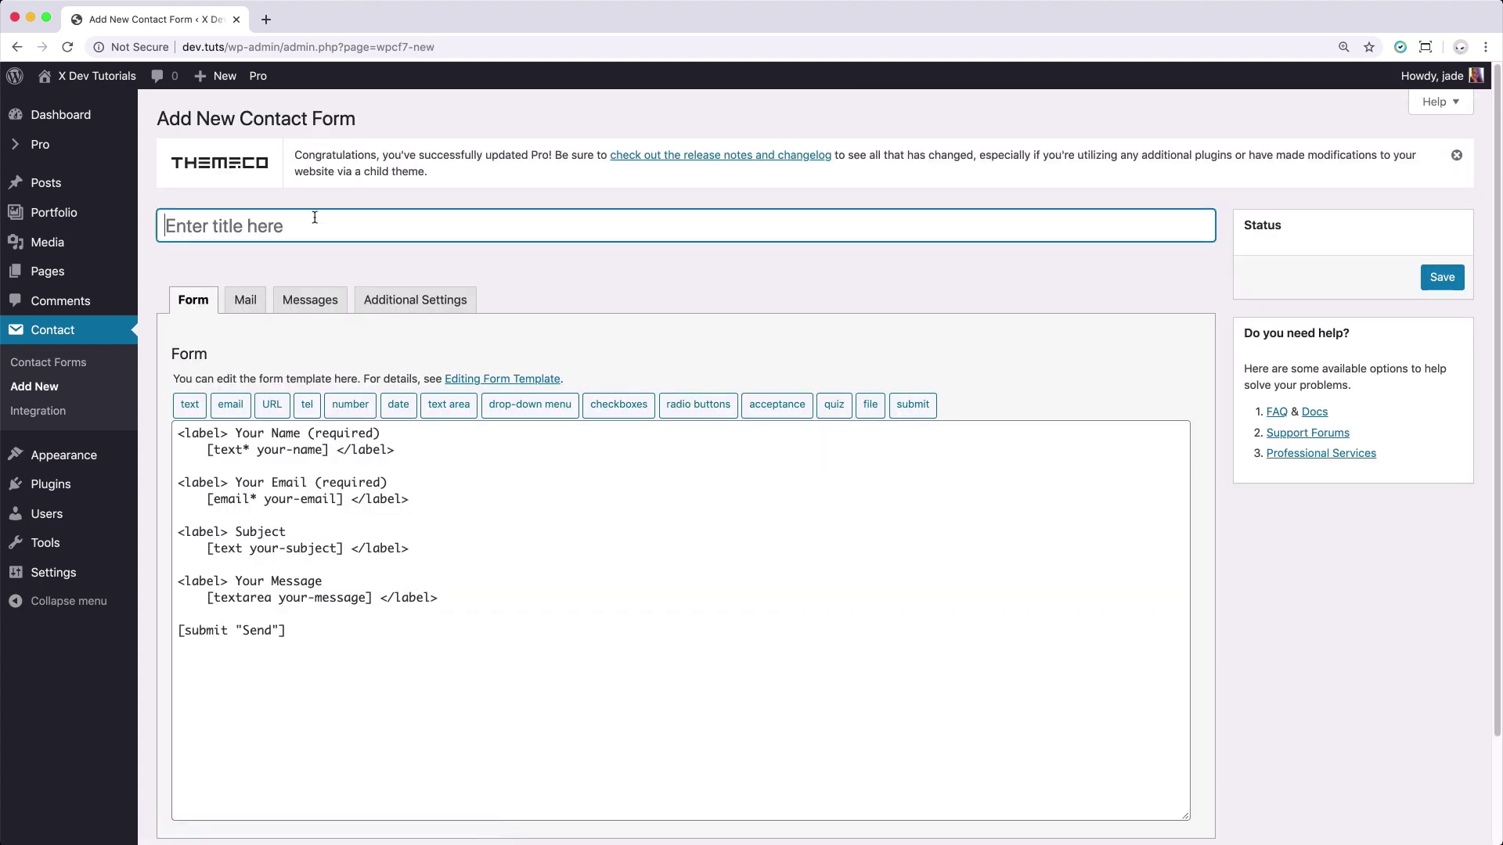
{"action": "type", "text": "Contact "}
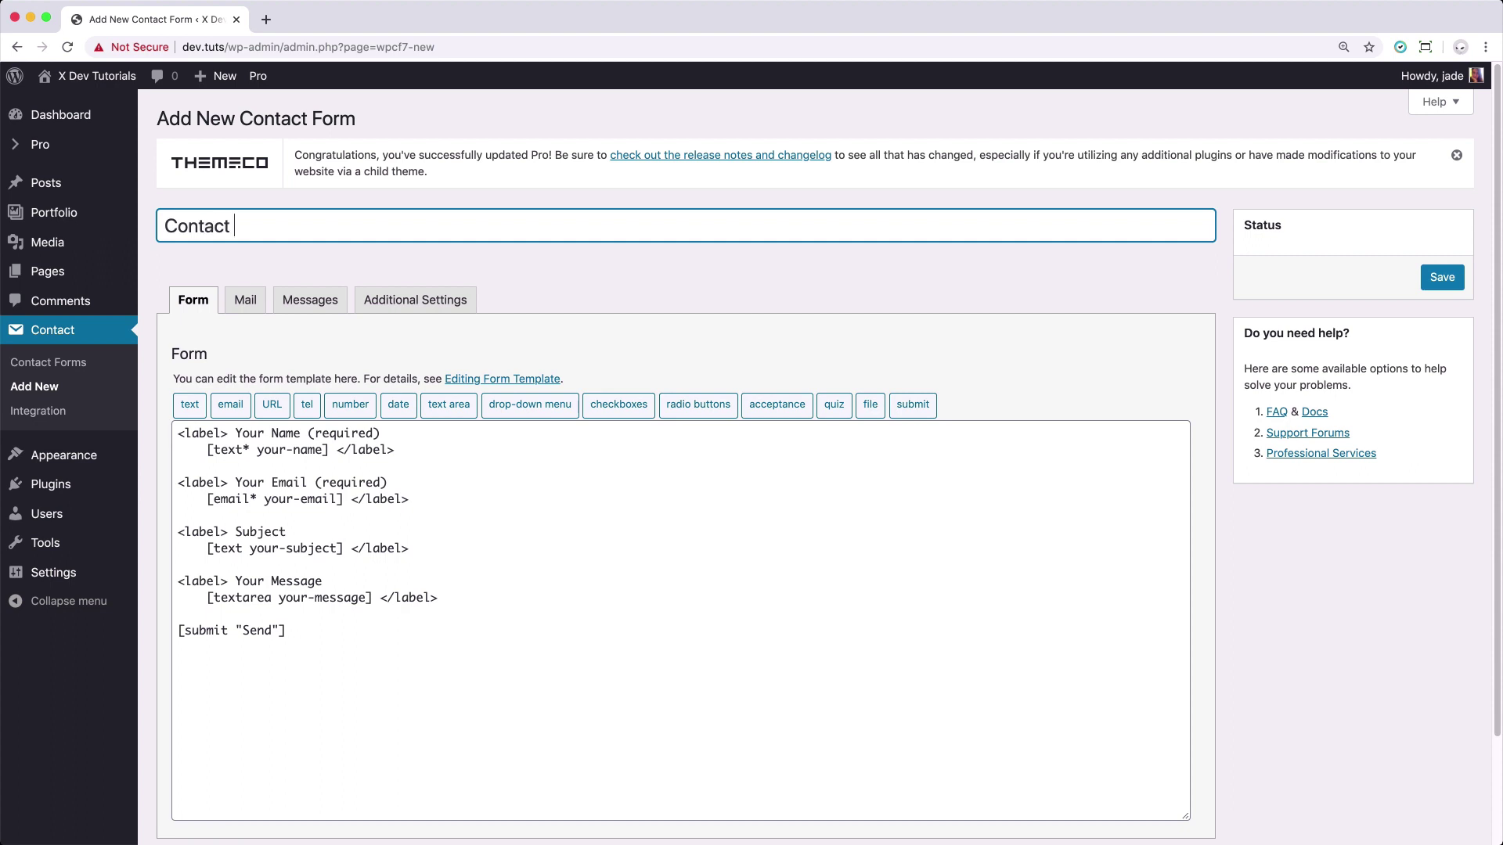
{"action": "type", "text": "Form"}
- Replace the form template with two-cols rows for first name, last name, email and phone, and one-col rows for the message and Send button
{"action": "left_click_drag", "start_coordinate": [419, 711], "coordinate": [118, 432]}
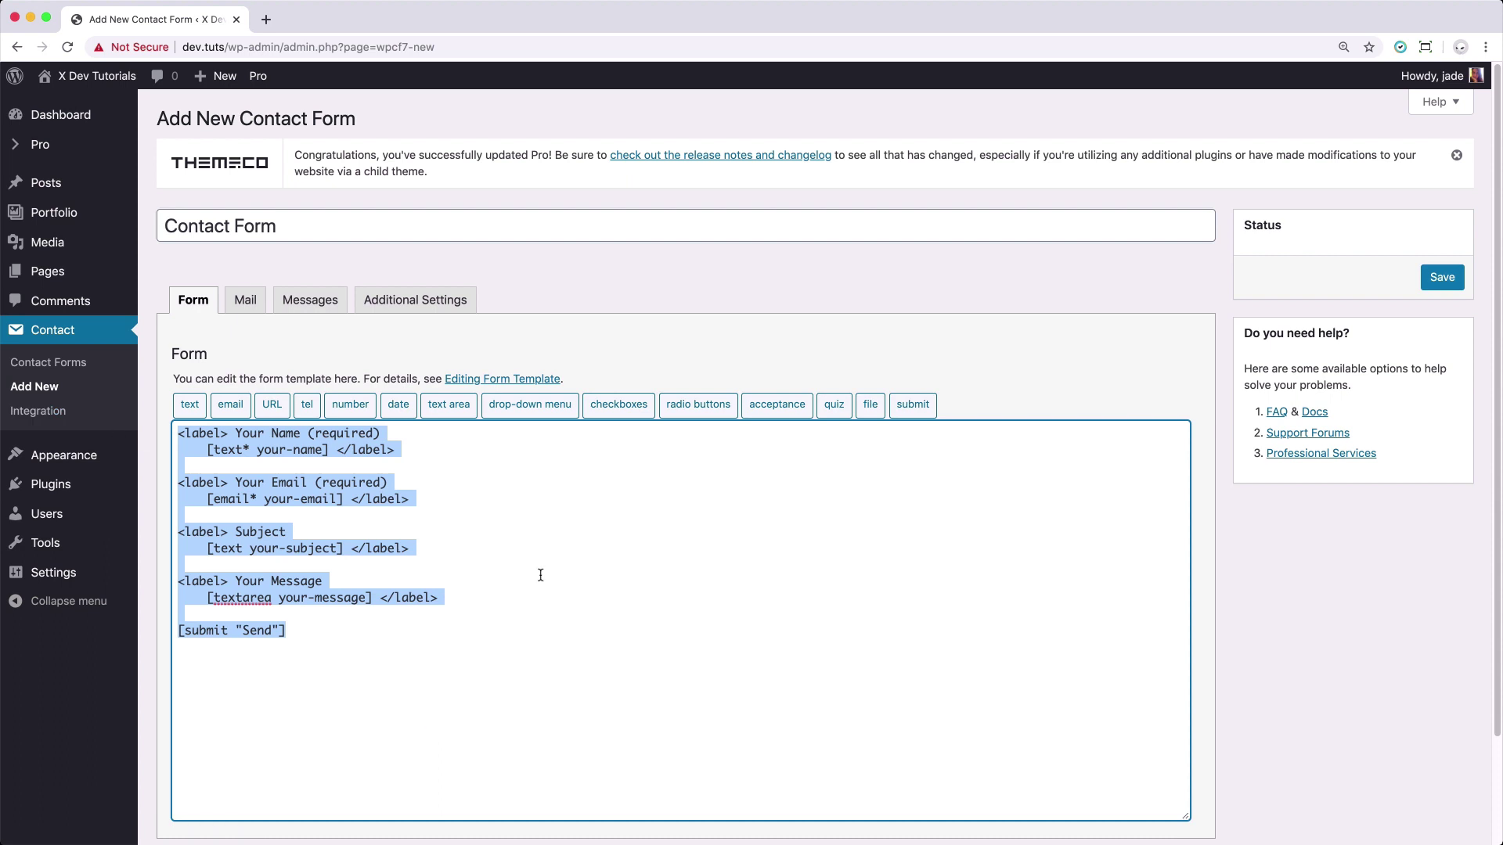
{"action": "type", "text": "<div class=\"row two-cols\">      <div class=\"col\">[text* first-name placeholder \"First Name *\"]</div>      <div class=\"col\">[text* last-name  placeholder \"Last Name *\"]</div> </div> <div class=\"row two-cols\">      <div class=\"col\">[email* email placeholder \"Email *\"]</div>      <div class=\"col\">[tel phone  placeholder \"Phone\"]</div> </div> <div class=\"row one-col\">      <div class=\"col\">[textarea* message placeholder \"Message *\"]</div> </div> <div class=\"row one-col\">      <div class=\"col\">[submit \"Send\"]</div> </div>"}
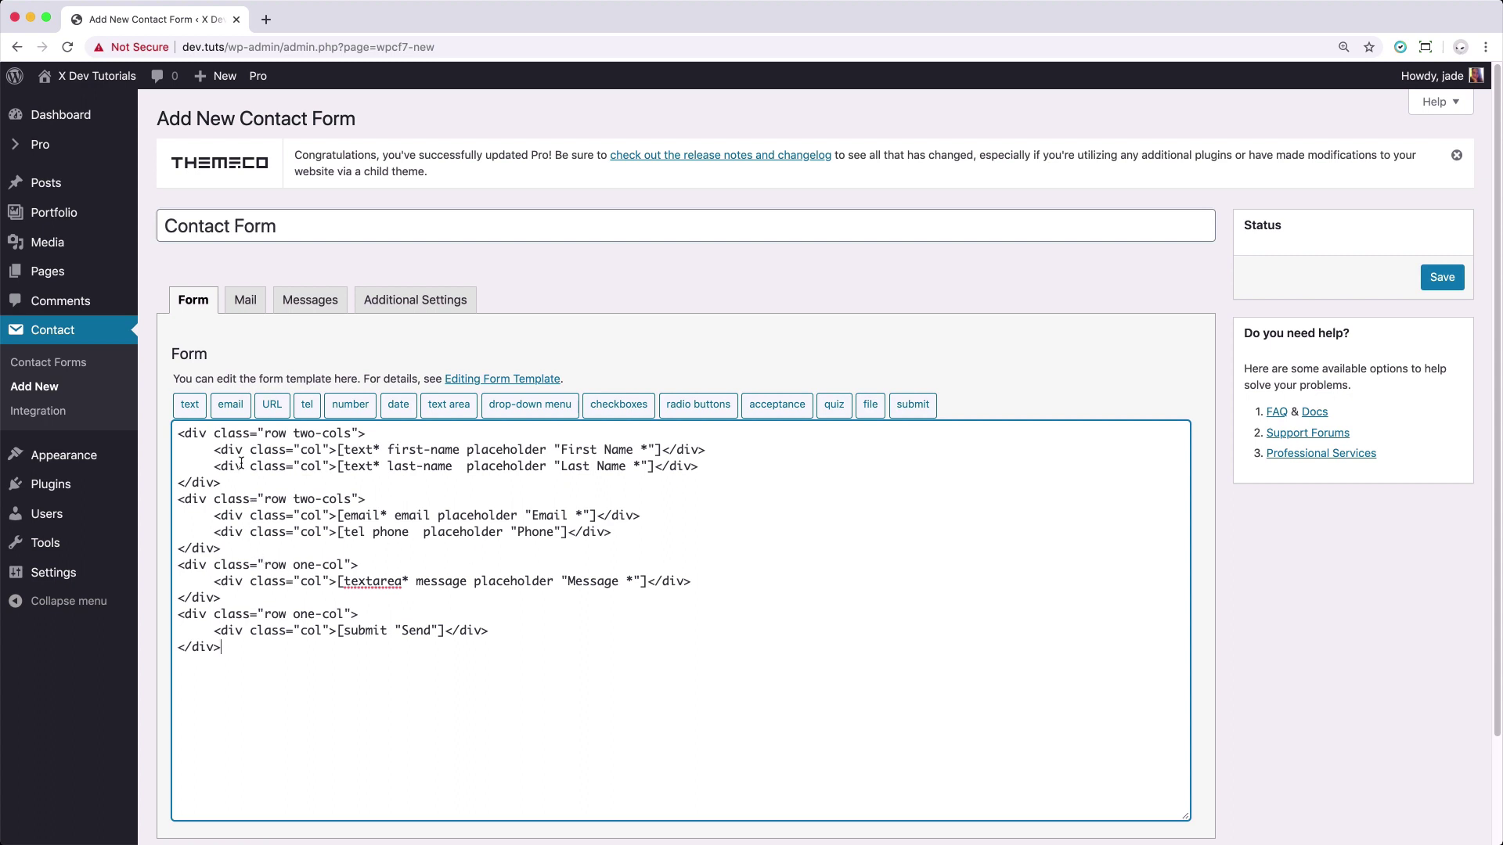
- Examine the form markup's row wrappers, comparing the two-cols and one-col classes
{"action": "left_click_drag", "start_coordinate": [238, 485], "coordinate": [162, 443]}
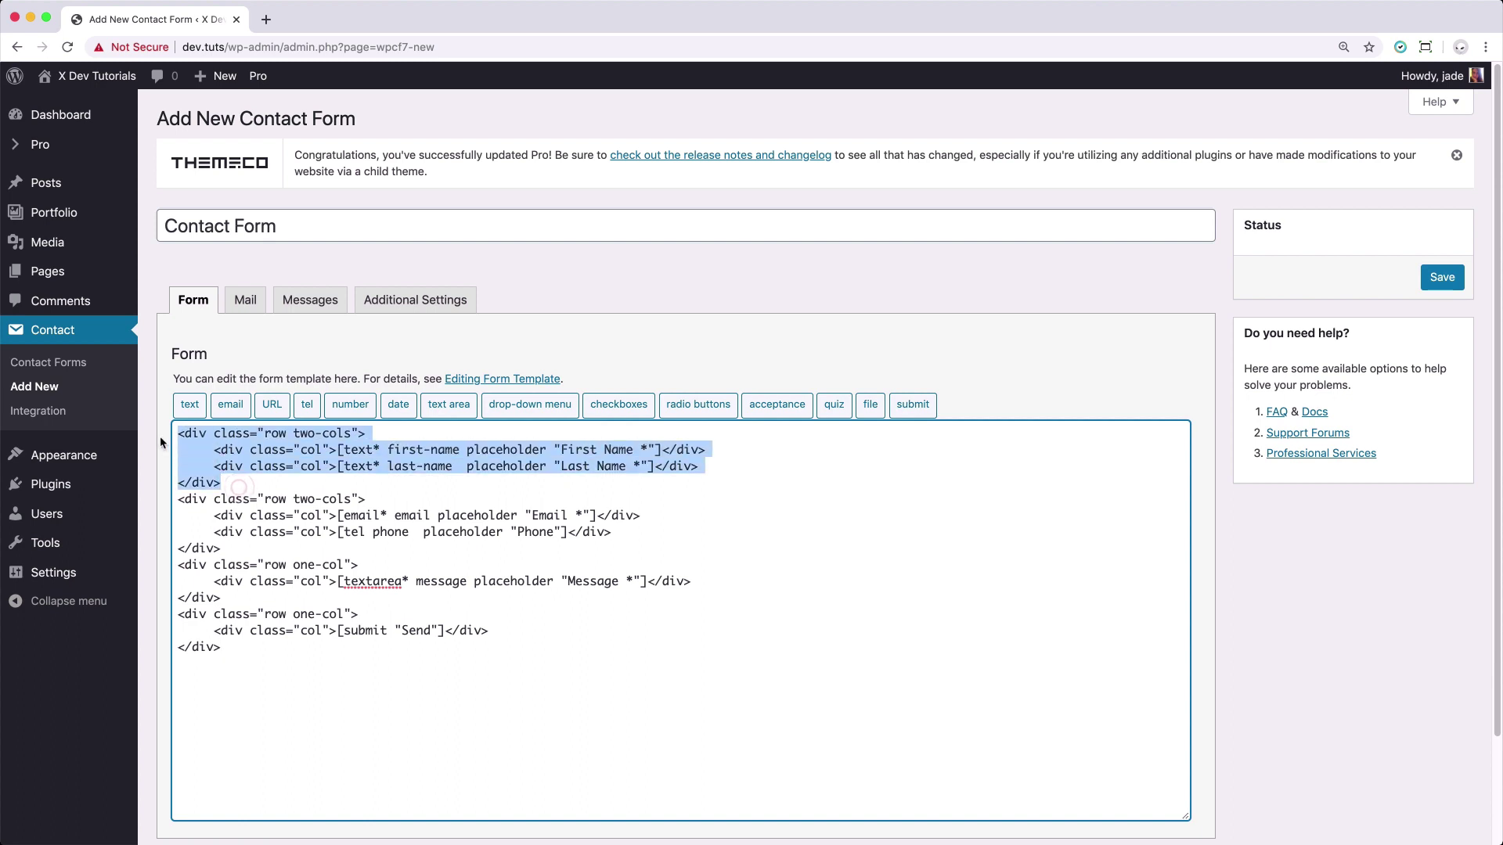
{"action": "left_click", "coordinate": [216, 435]}
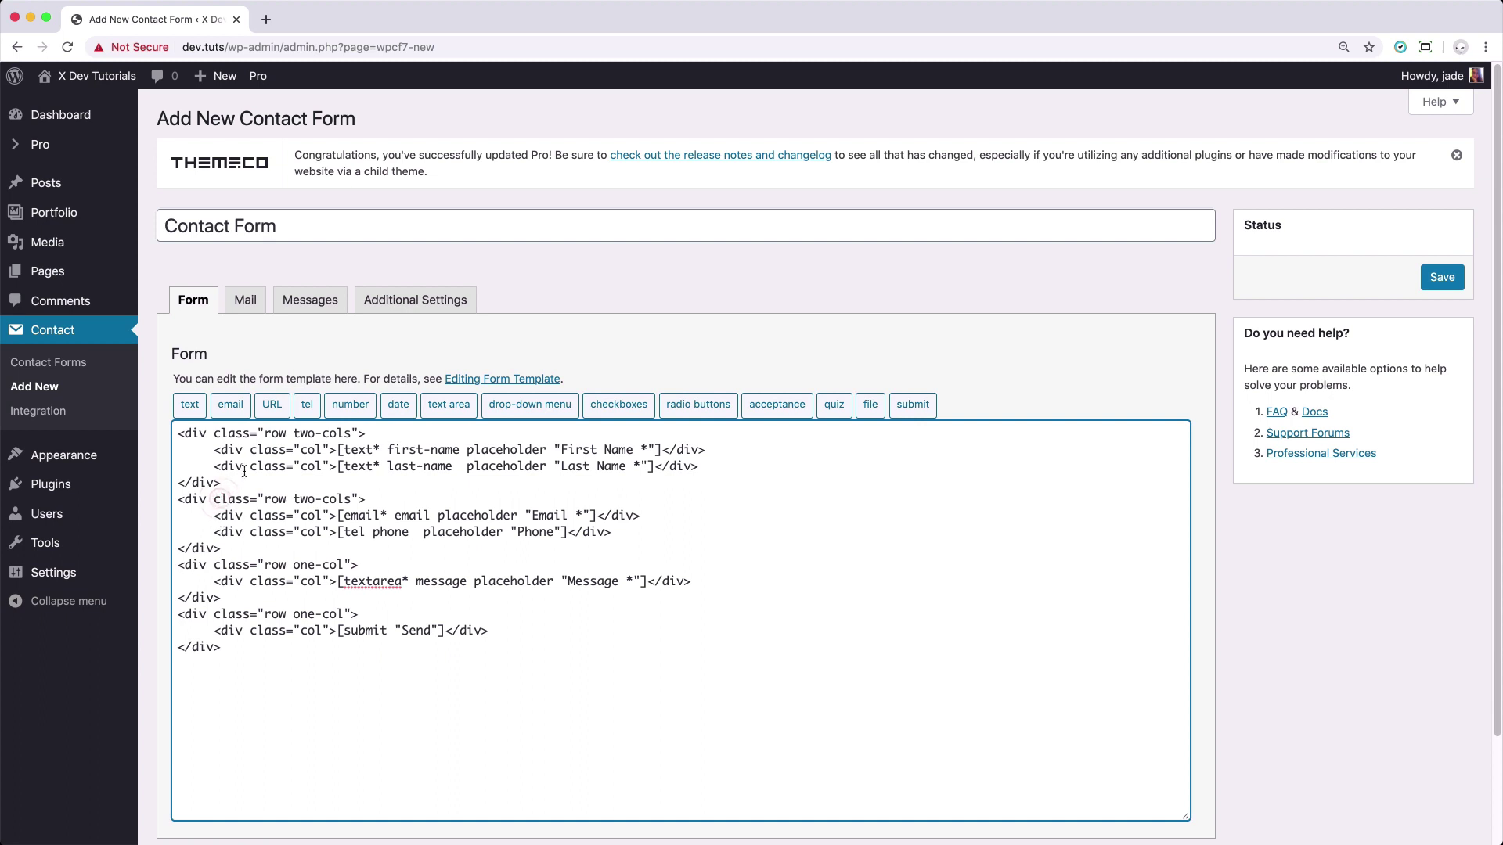
{"action": "left_click", "coordinate": [266, 434]}
{"action": "left_click", "coordinate": [266, 562]}
{"action": "left_click", "coordinate": [295, 435]}
{"action": "left_click_drag", "start_coordinate": [292, 565], "coordinate": [346, 567]}
{"action": "left_click", "coordinate": [317, 439]}
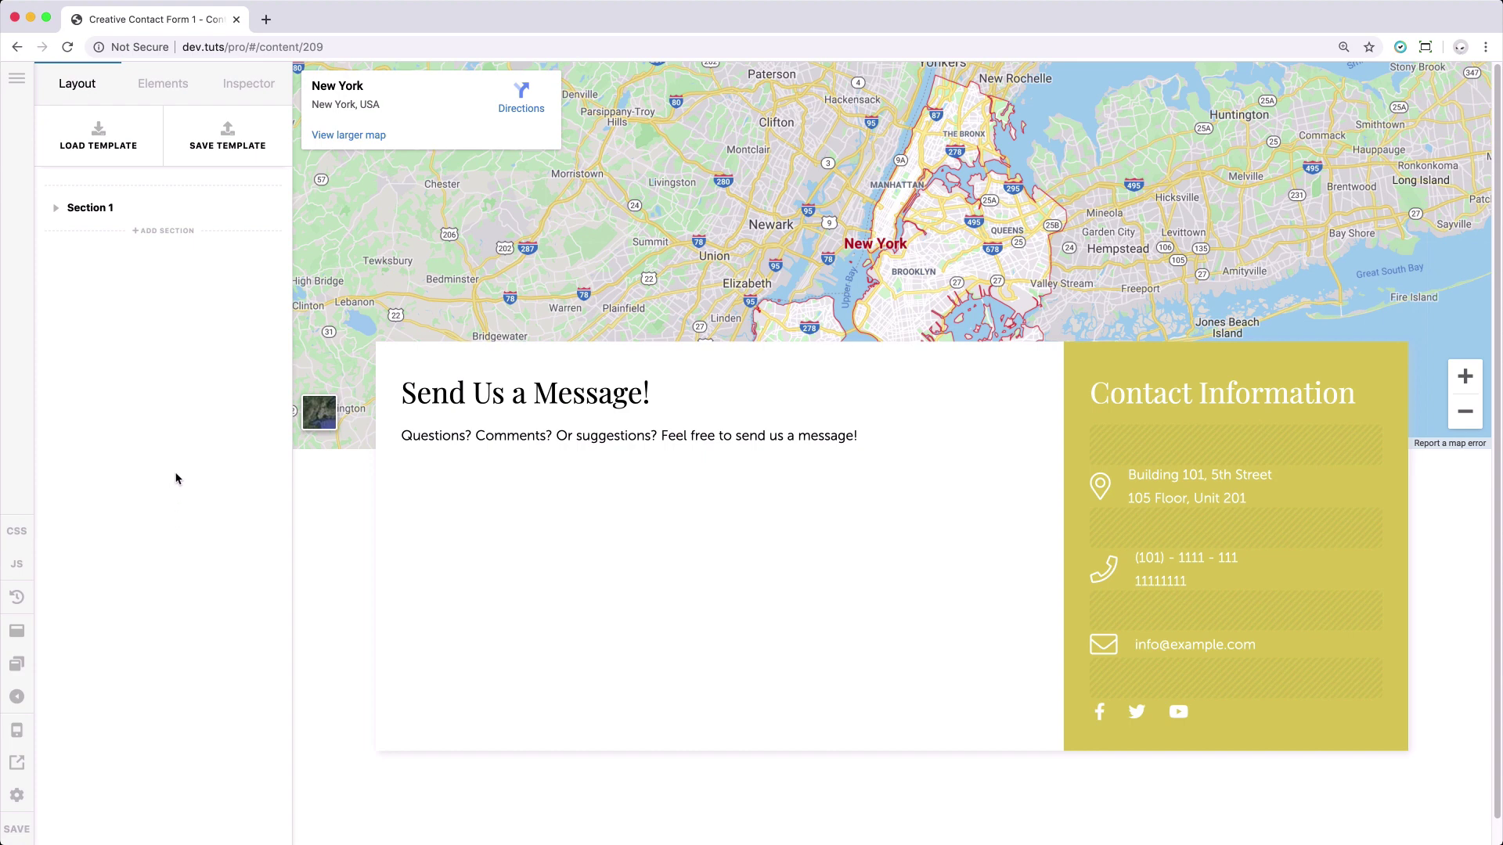
- Search the elements for "cont" and add a Classic Contact Form 7 element below the "Questions? Comments?" text in the white column
{"action": "left_click", "coordinate": [175, 93]}
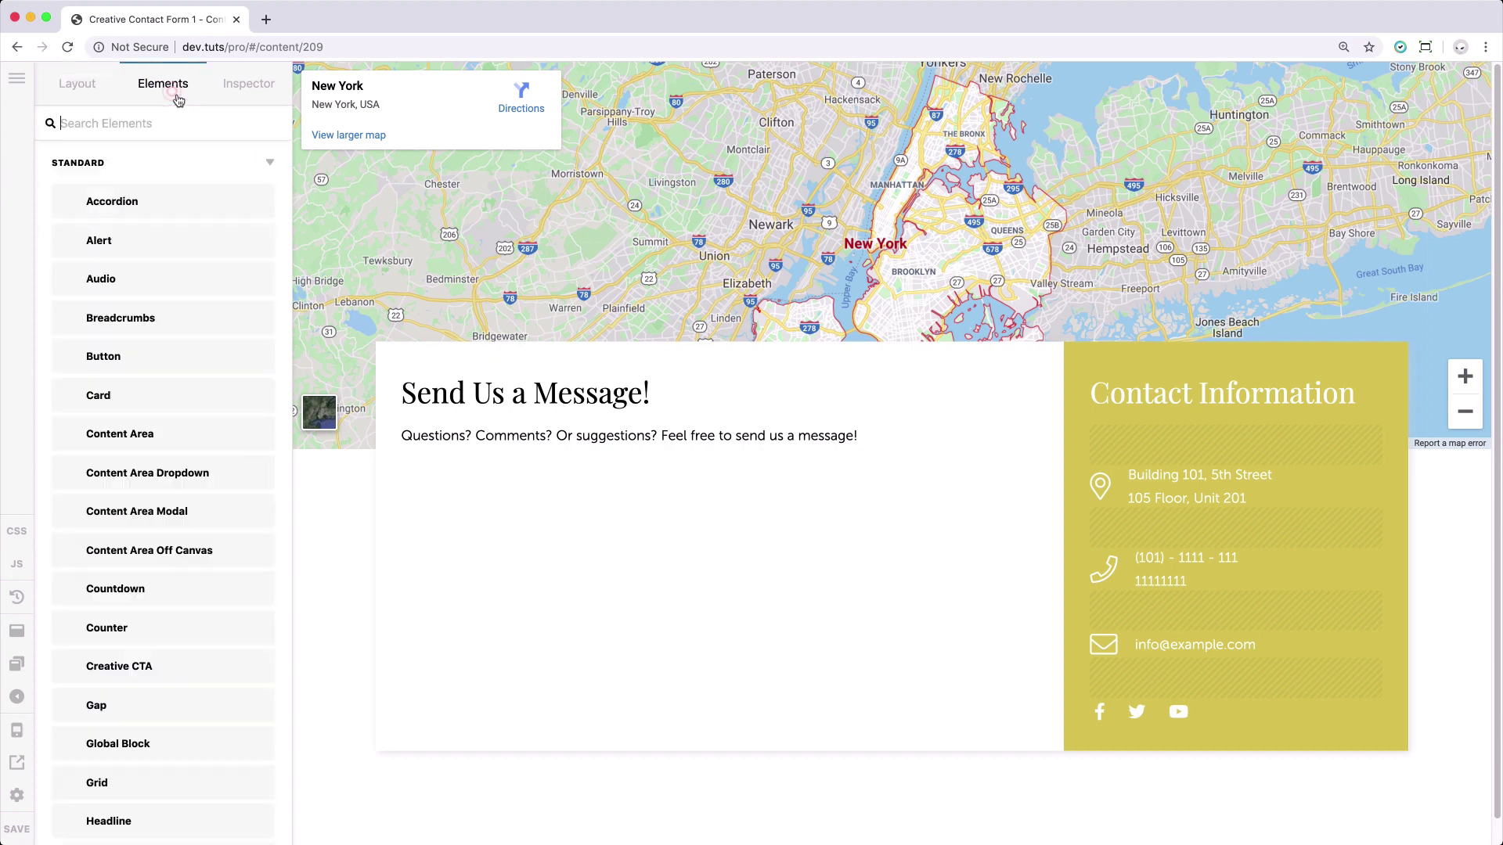
{"action": "left_click", "coordinate": [157, 133]}
{"action": "type", "text": "cont"}
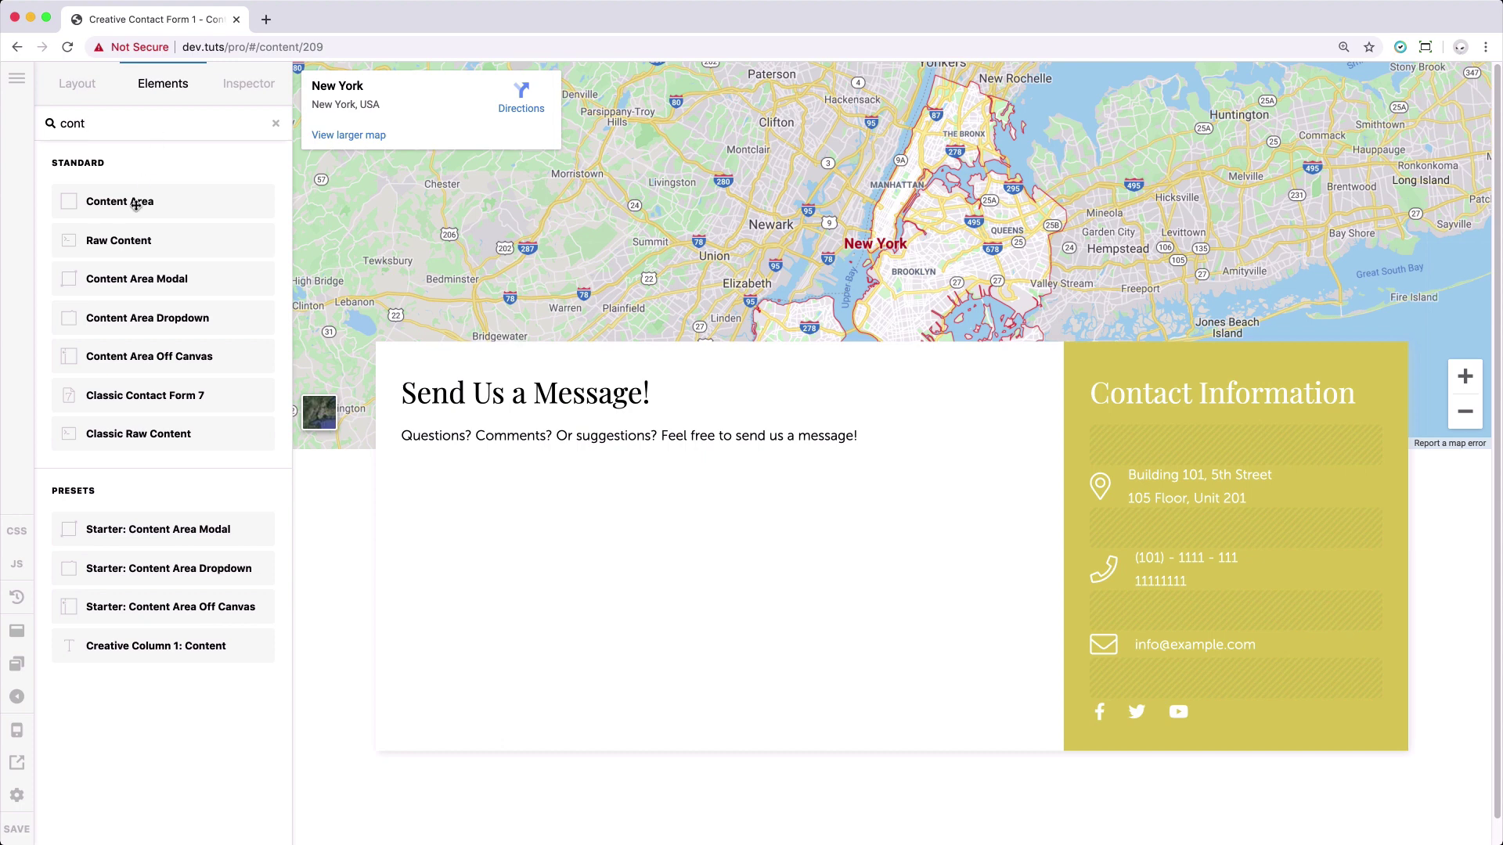
{"action": "left_click_drag", "start_coordinate": [125, 395], "coordinate": [117, 401]}
{"action": "left_click_drag", "start_coordinate": [505, 498], "coordinate": [521, 513]}
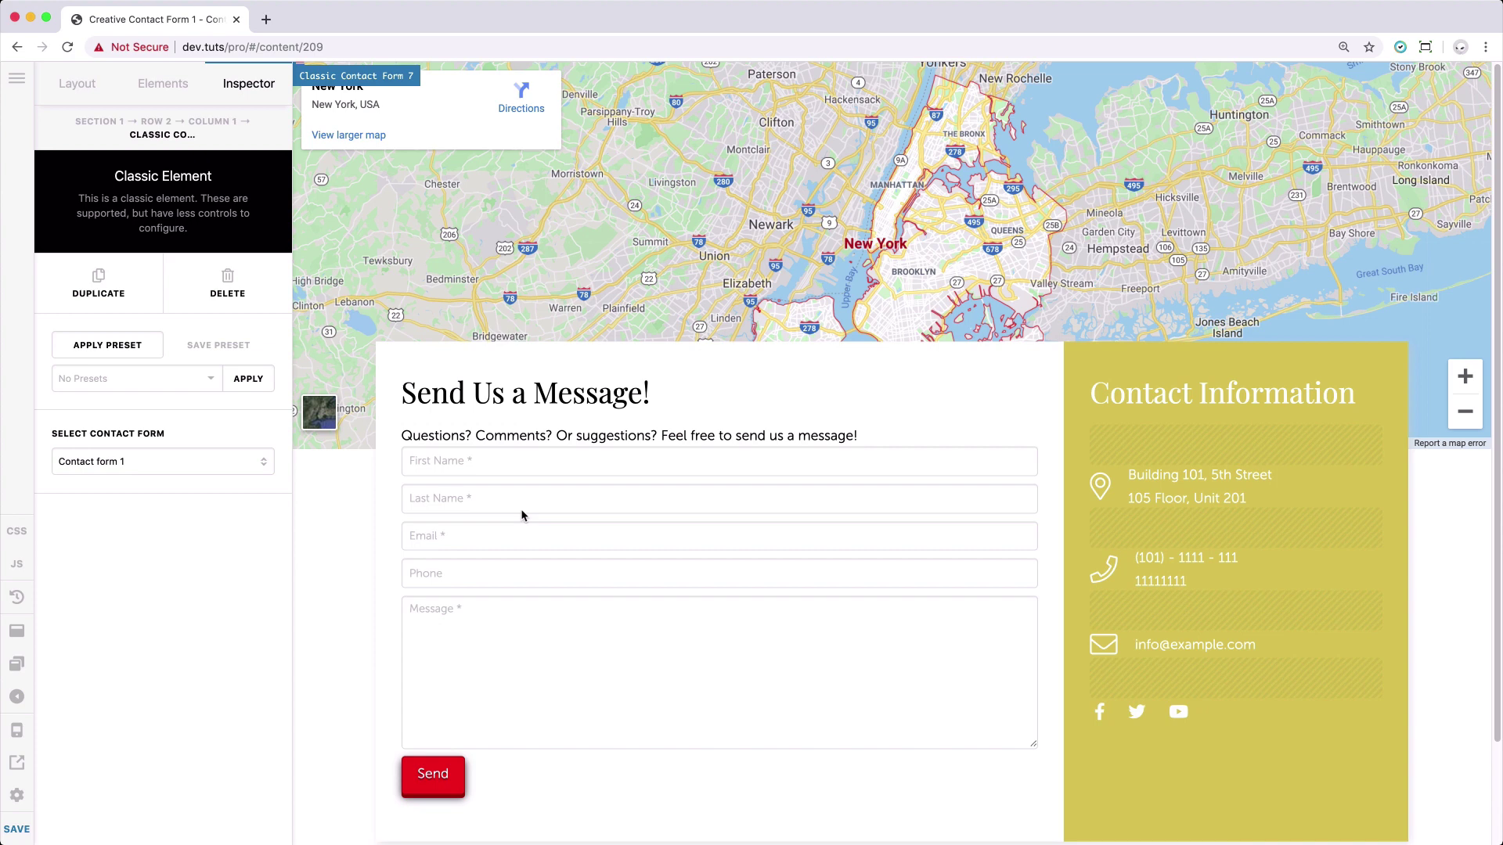
- Set the Classic Contact Form 7 element to use the last Contact Form entry and save the page
{"action": "left_click", "coordinate": [190, 465]}
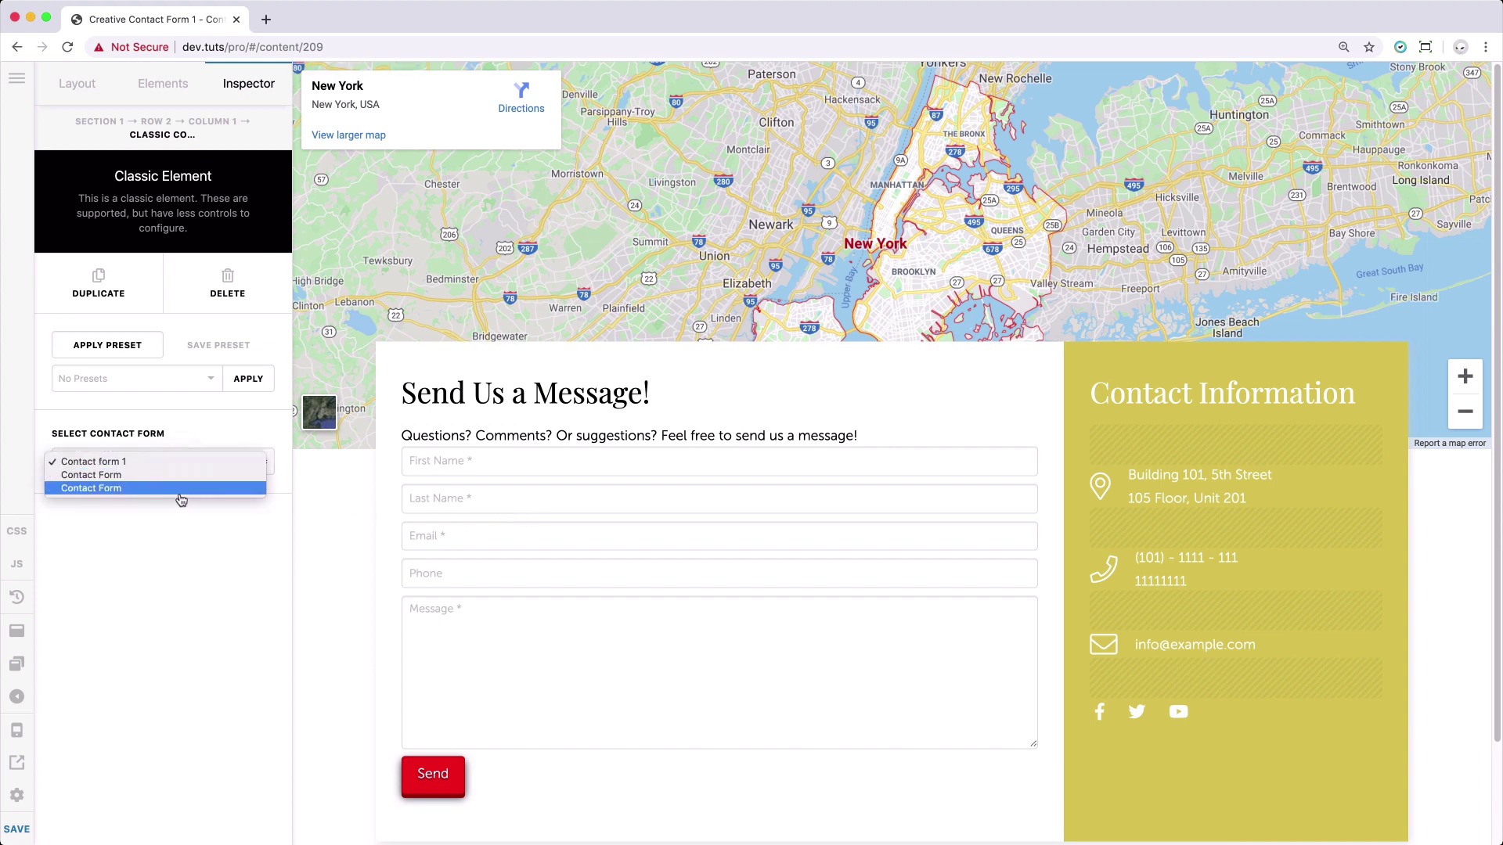
{"action": "left_click", "coordinate": [167, 488]}
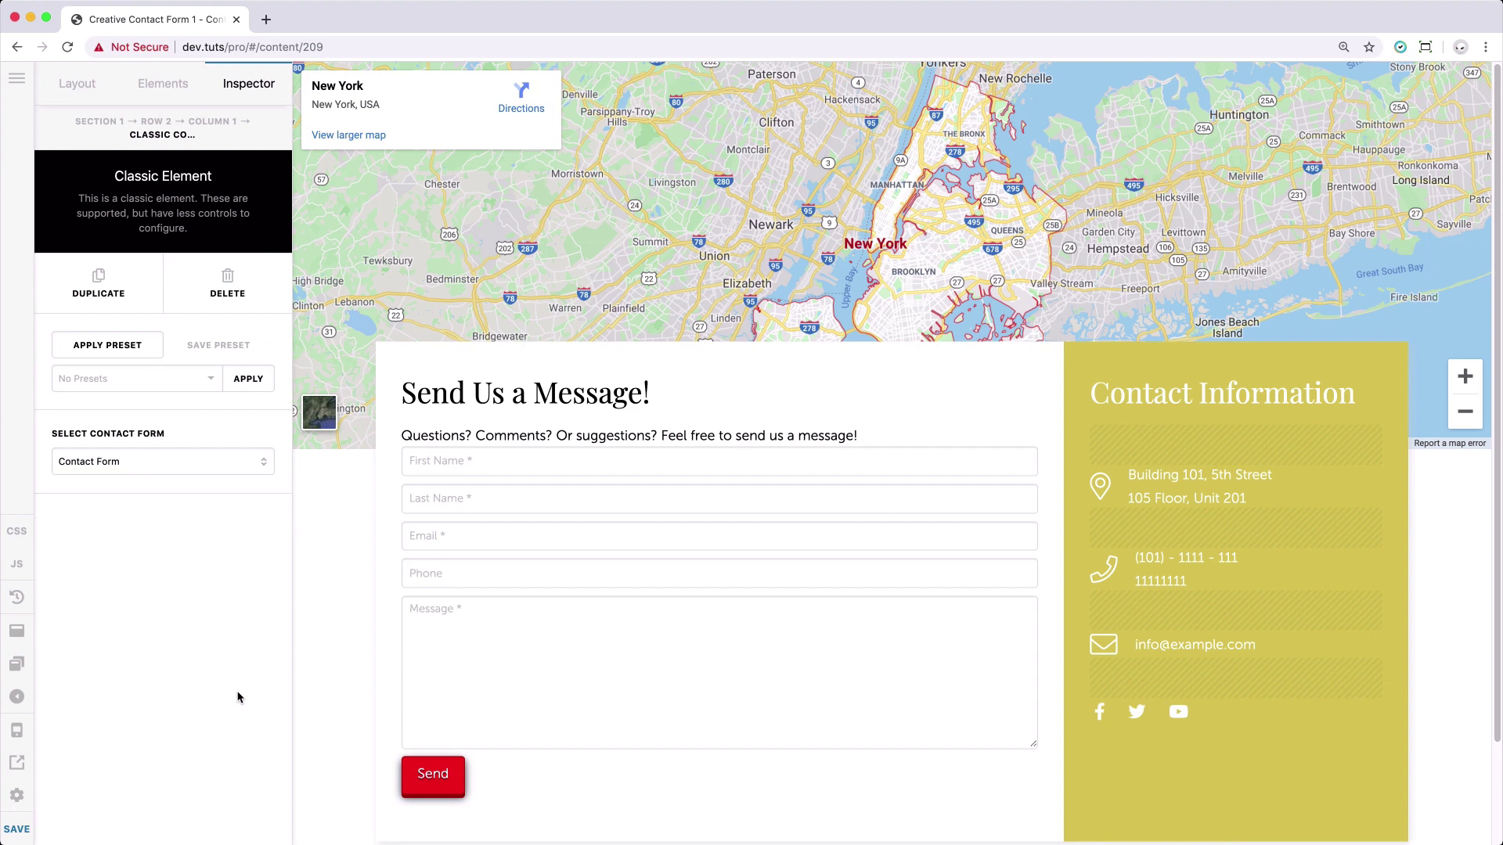
{"action": "left_click", "coordinate": [33, 838]}
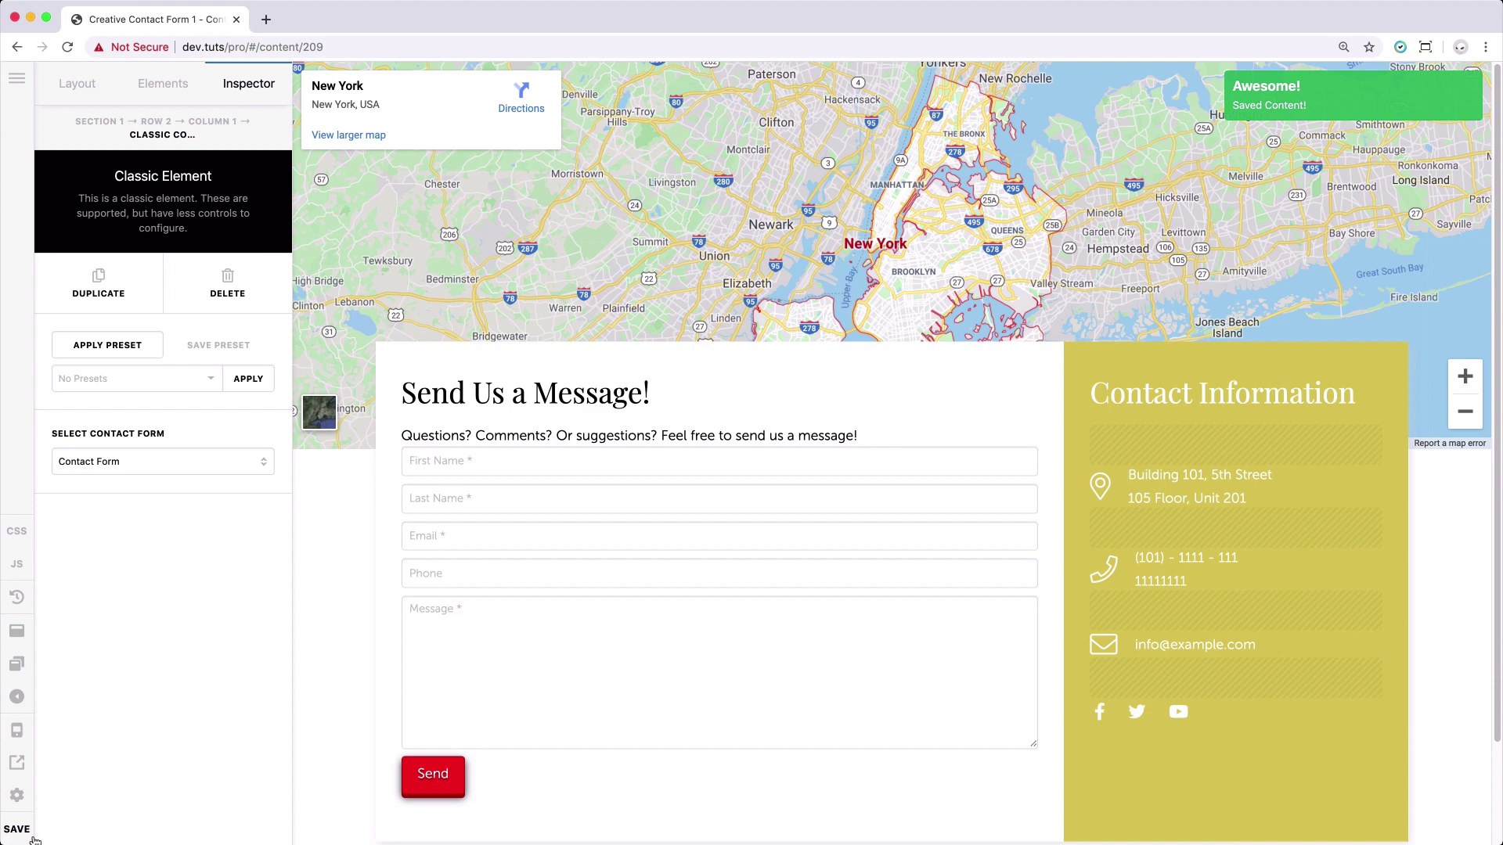
- Paste content CSS making .row a wrapping flexbox, one-col children 100% and two-cols children 48% wide, with restyled .wpcf7 fields and submit button
{"action": "left_click", "coordinate": [17, 531]}
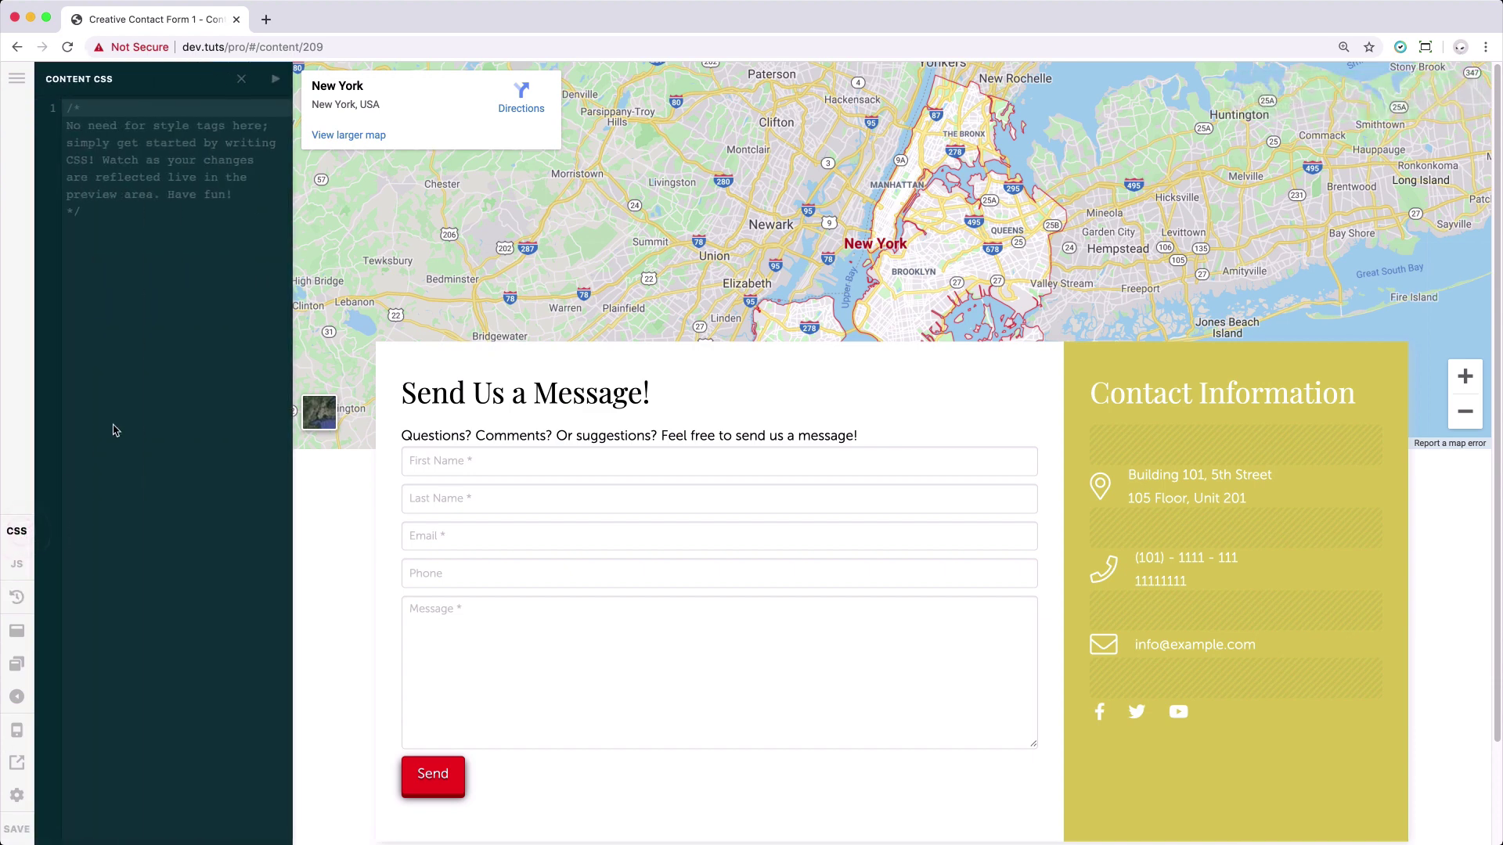
{"action": "key", "text": "super+v"}
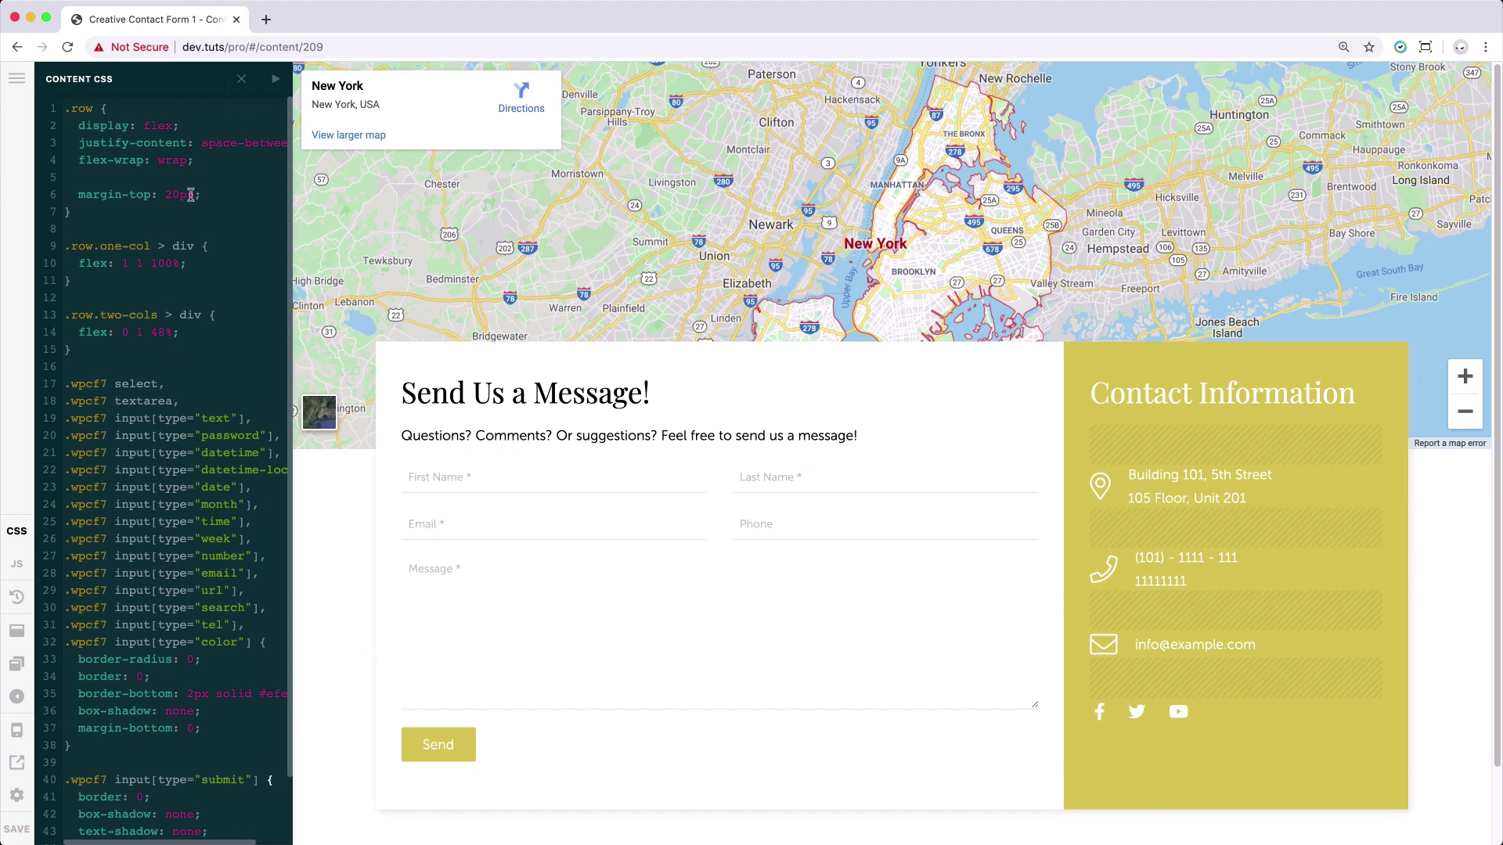
- Examine the CSS rules for the row layout, from the .row flex properties to the one-col and two-cols flex values
{"action": "left_click", "coordinate": [195, 128]}
{"action": "left_click", "coordinate": [21, 141]}
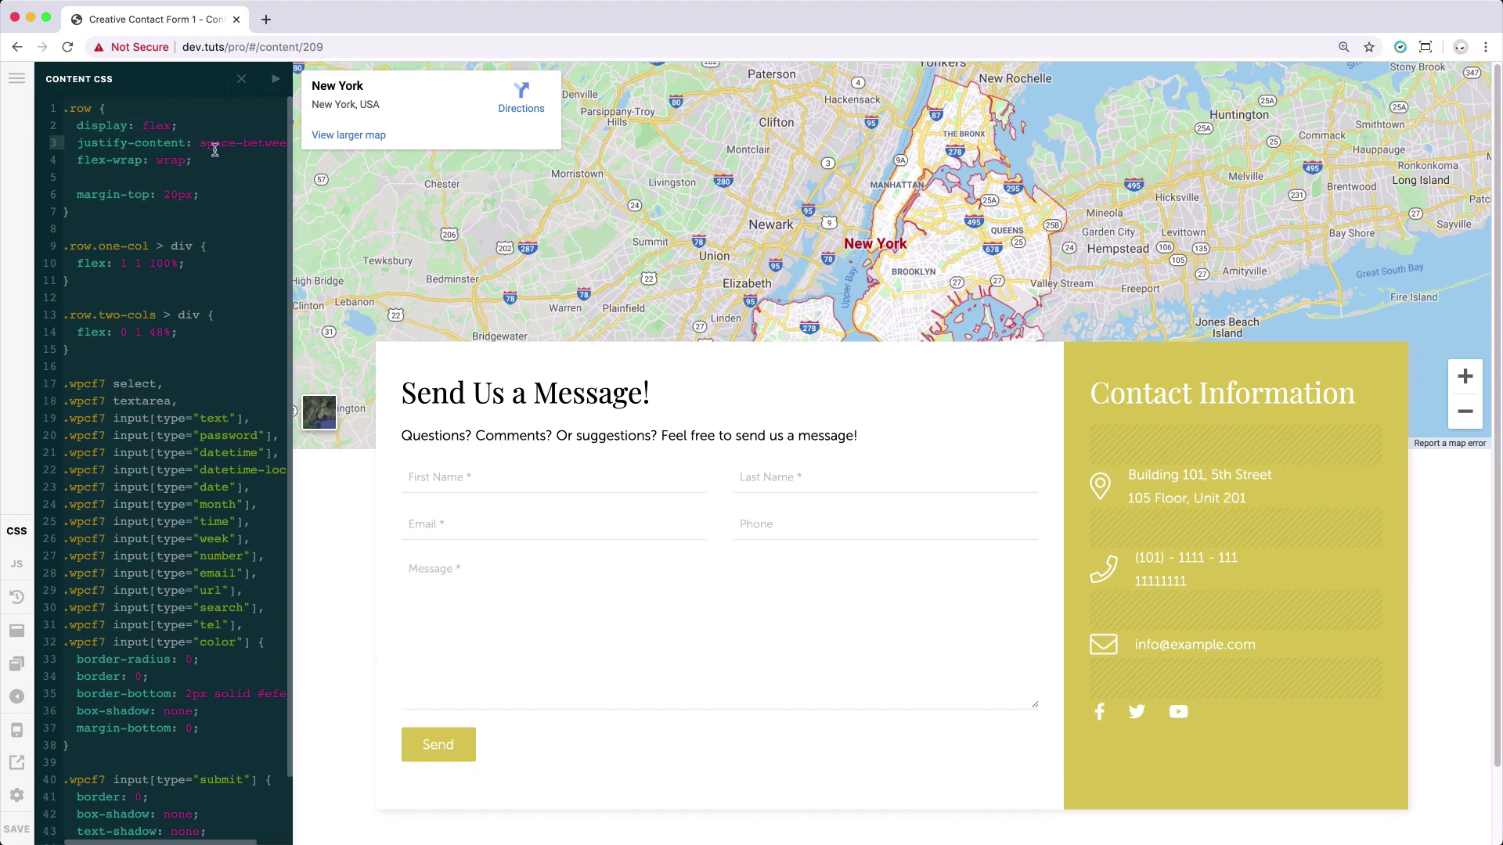
{"action": "scroll", "coordinate": [215, 150], "scroll_direction": "right", "scroll_amount": 3}
{"action": "scroll", "coordinate": [216, 150], "scroll_direction": "left", "scroll_amount": 3}
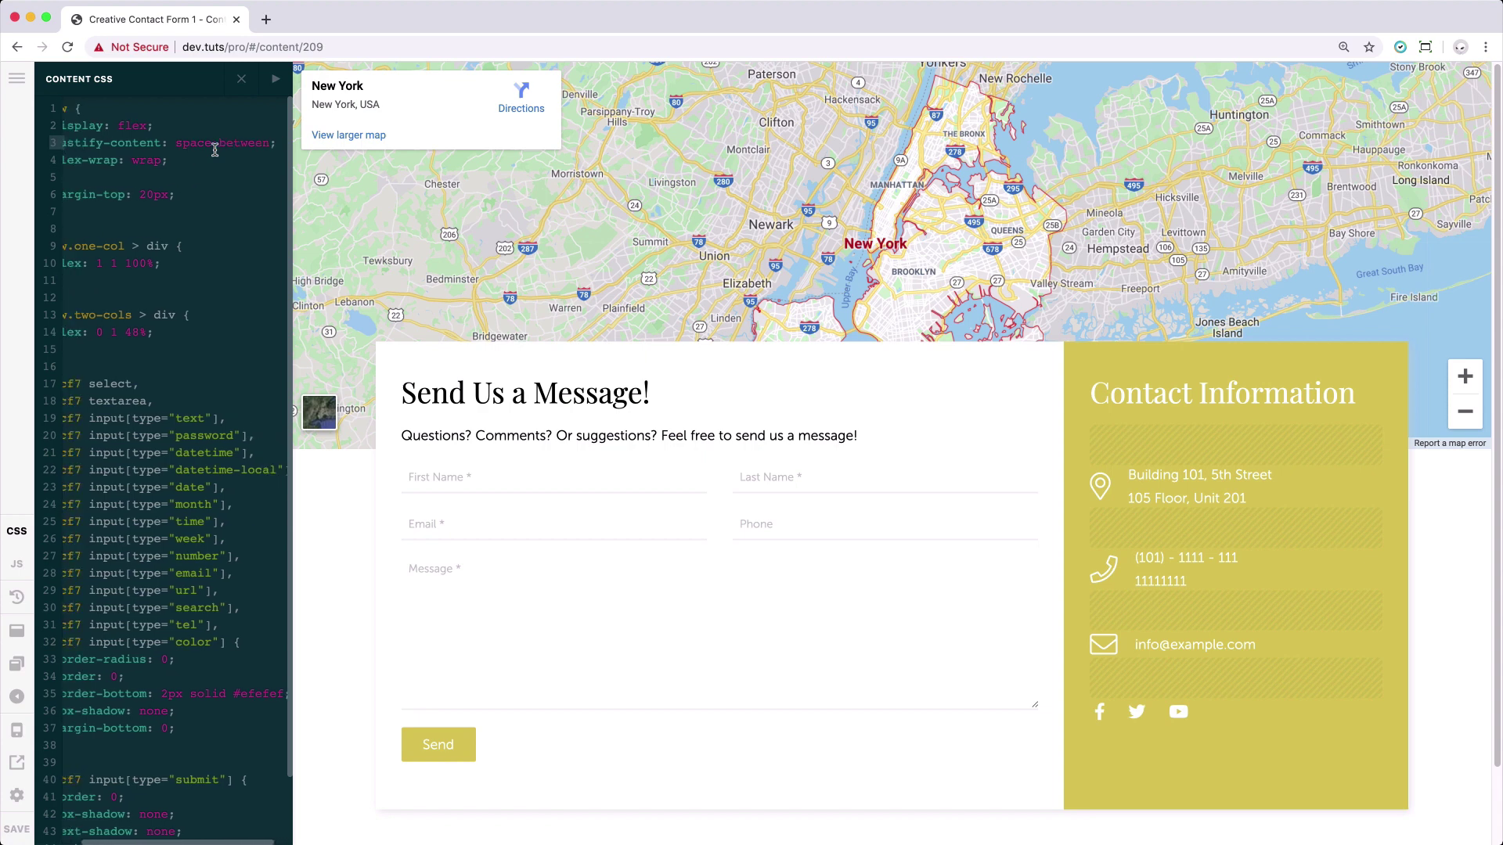
{"action": "left_click", "coordinate": [158, 178]}
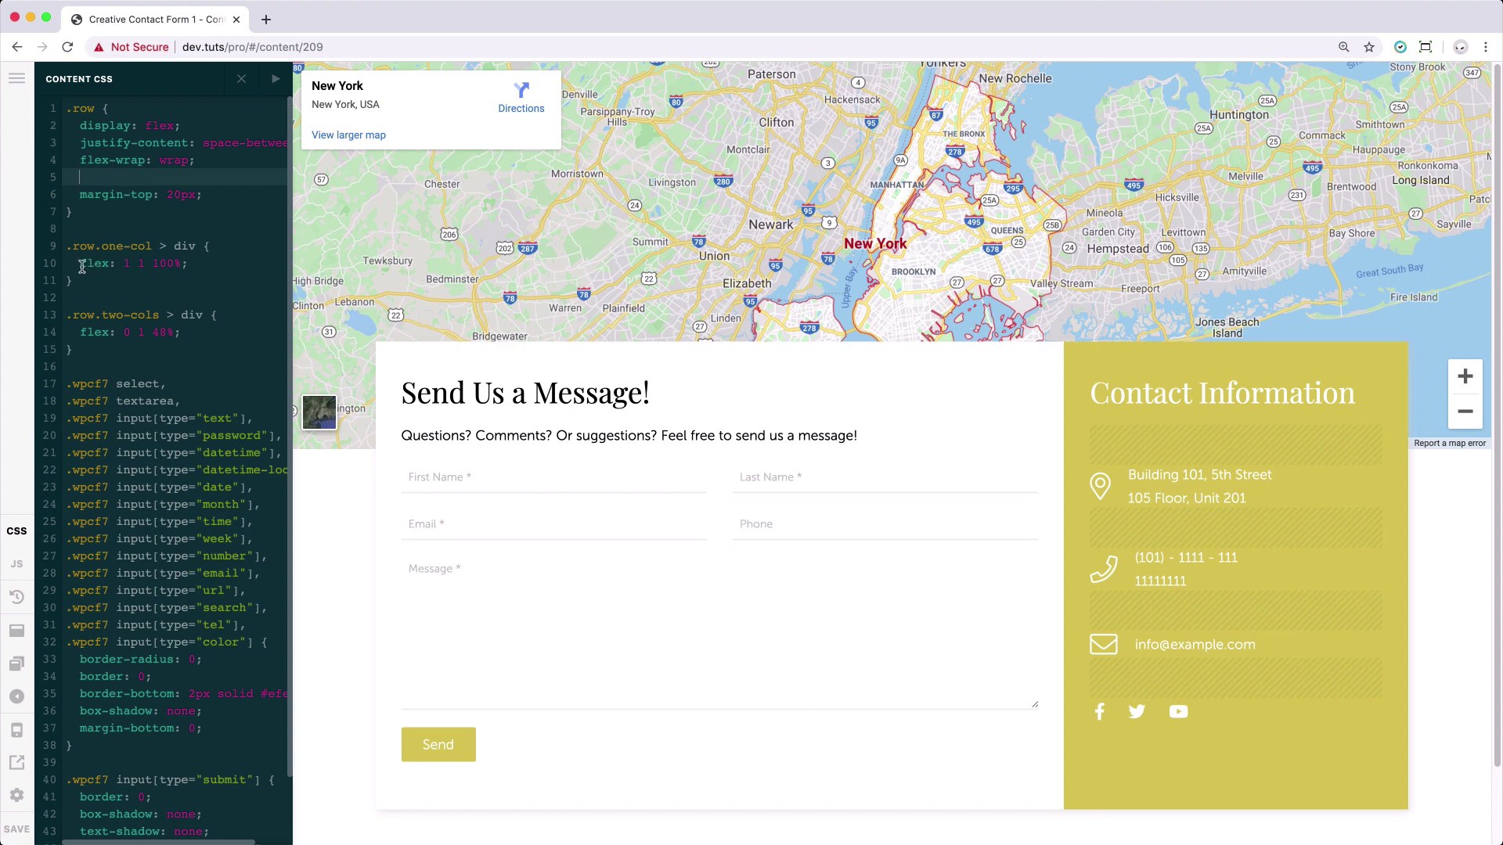
{"action": "left_click", "coordinate": [197, 270]}
{"action": "left_click_drag", "start_coordinate": [197, 270], "coordinate": [30, 279]}
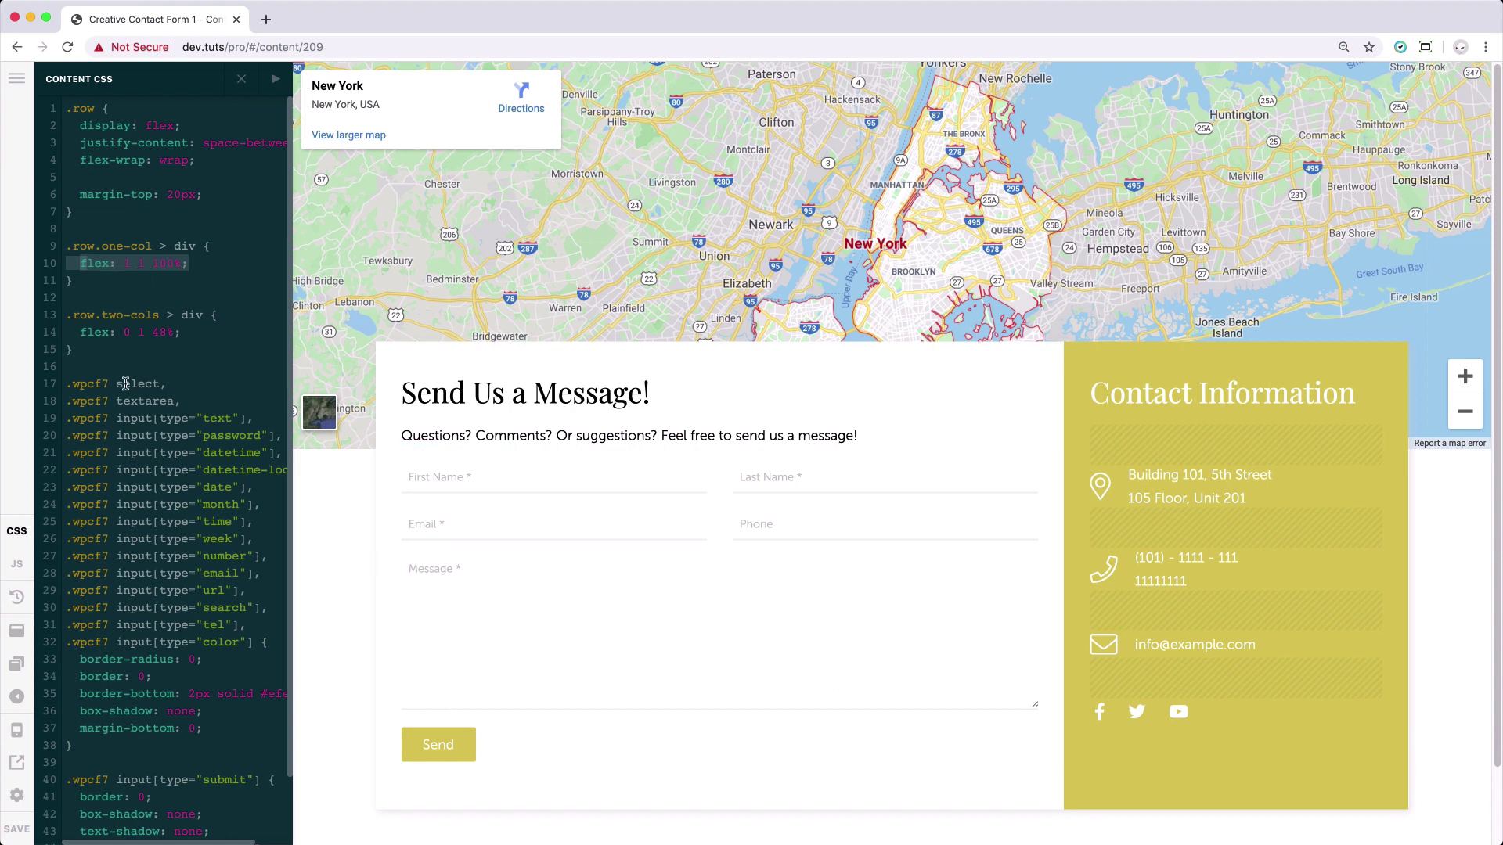
{"action": "left_click", "coordinate": [162, 333]}
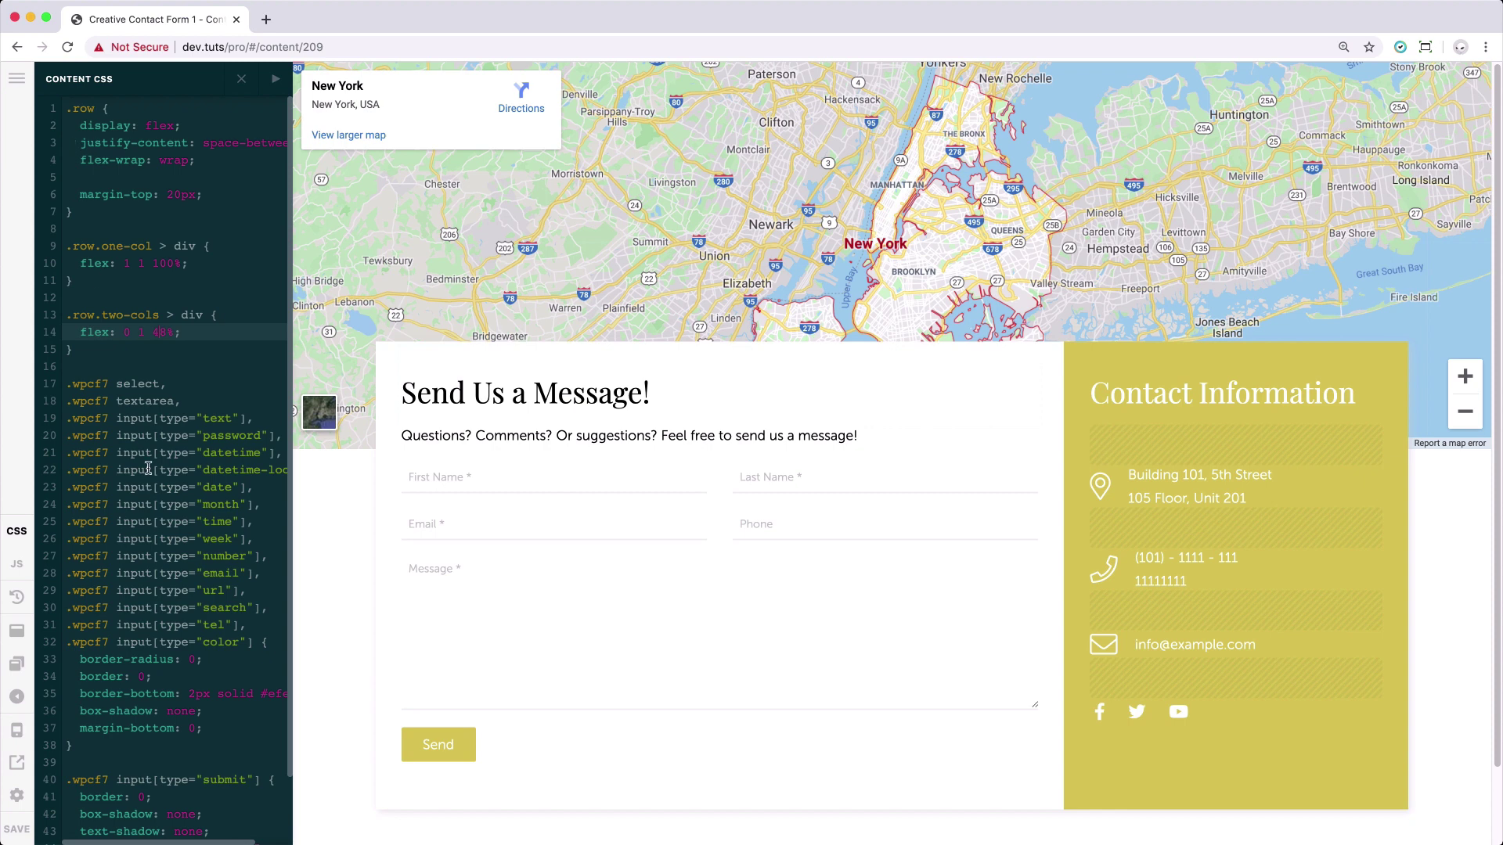
- Examine the border, shadow and margin properties in the CSS rule for the .wpcf7 input fields
{"action": "scroll", "coordinate": [148, 468], "scroll_direction": "down", "scroll_amount": 2}
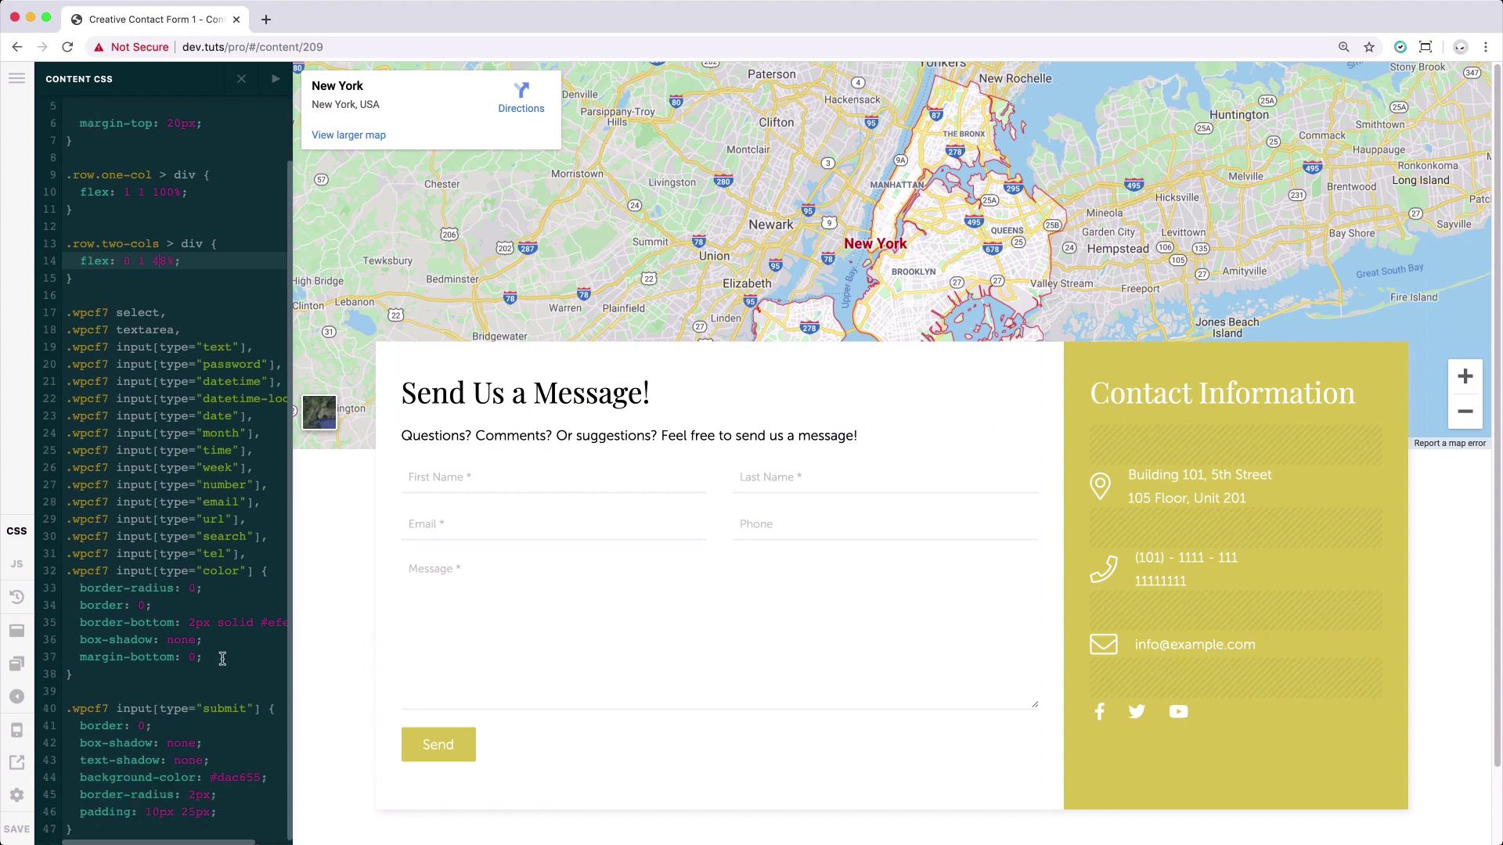
{"action": "left_click_drag", "start_coordinate": [222, 659], "coordinate": [38, 600]}
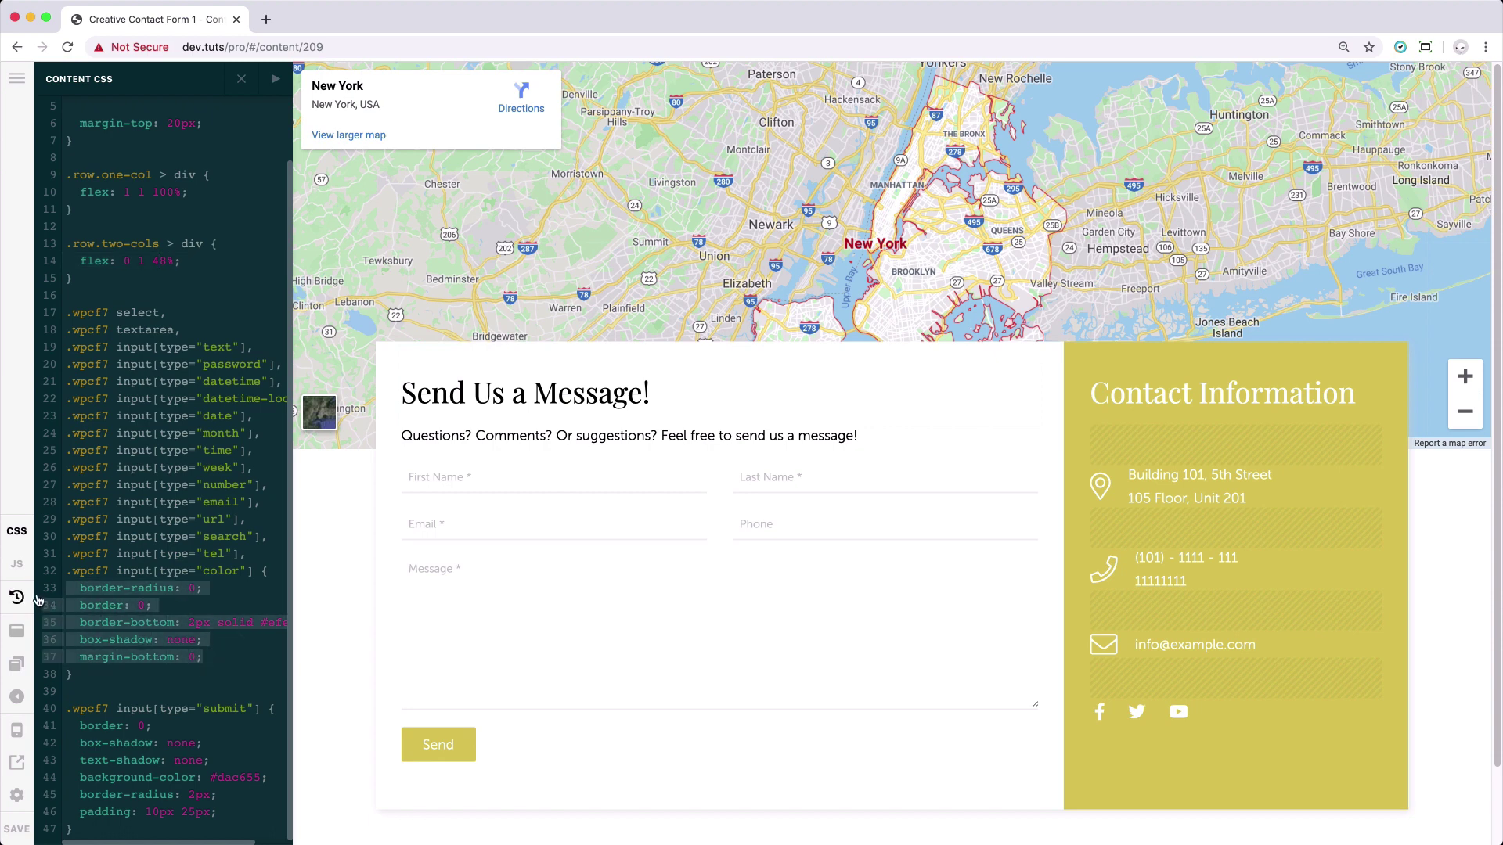
{"action": "left_click", "coordinate": [192, 589]}
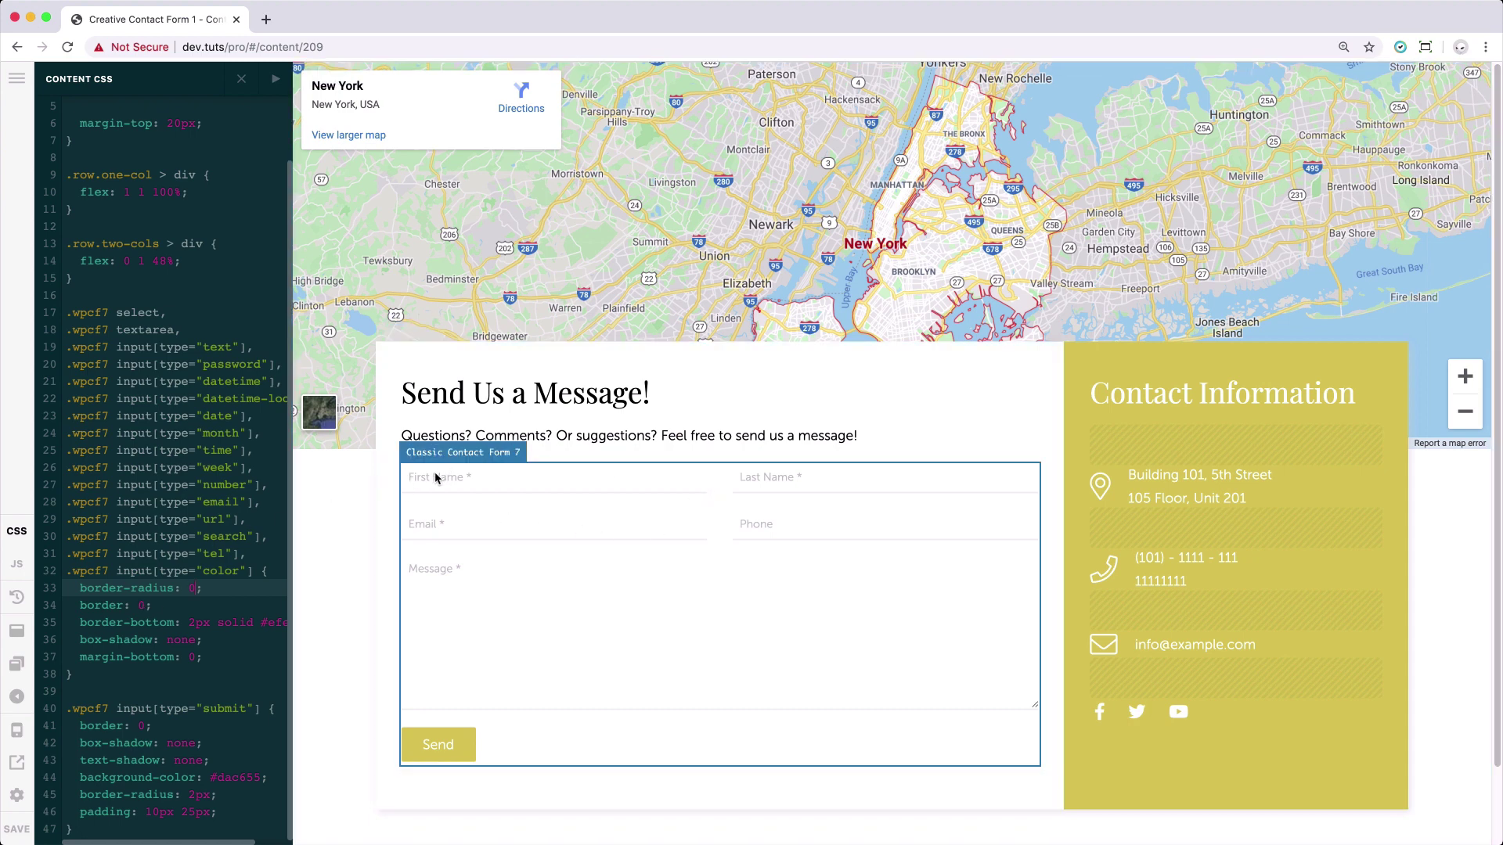
{"action": "scroll", "coordinate": [184, 615], "scroll_direction": "up", "scroll_amount": 1}
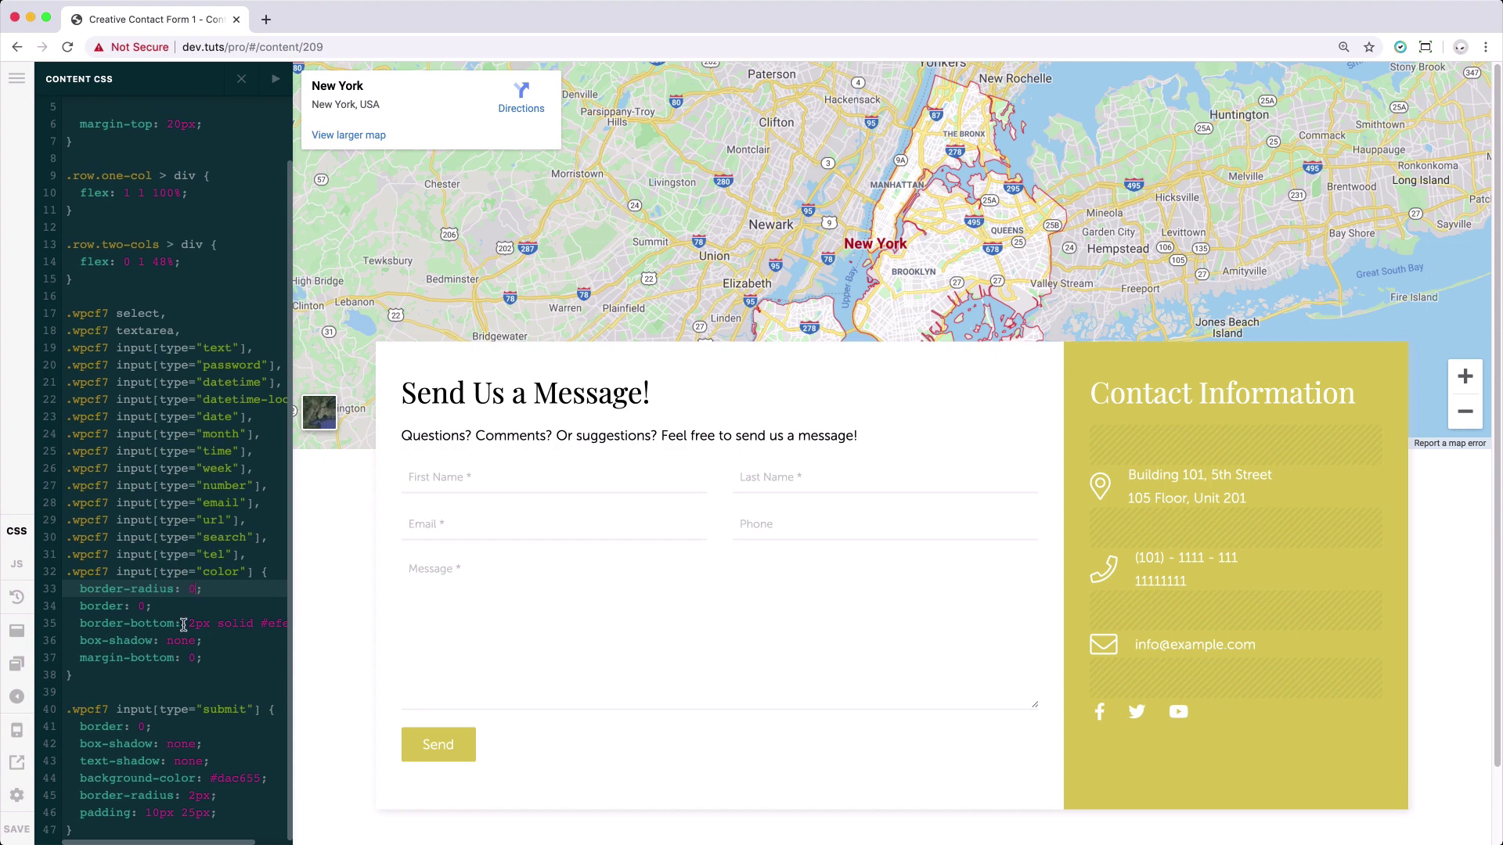
{"action": "scroll", "coordinate": [184, 624], "scroll_direction": "right", "scroll_amount": 2}
{"action": "scroll", "coordinate": [184, 625], "scroll_direction": "right", "scroll_amount": 1}
{"action": "scroll", "coordinate": [184, 625], "scroll_direction": "left", "scroll_amount": 3}
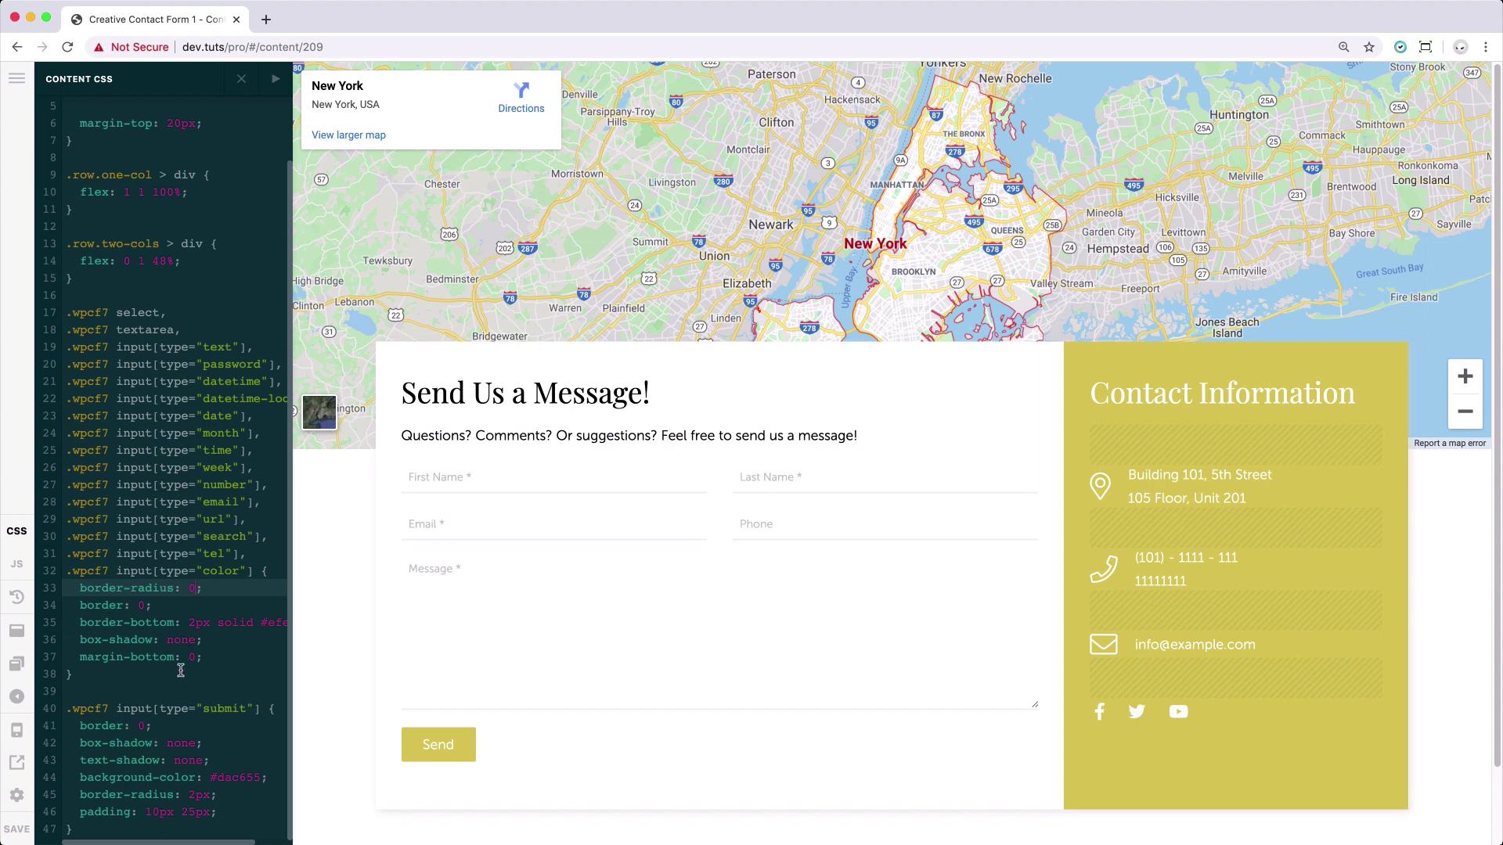
- Review the CSS rule for the .wpcf7 submit button and view the finished contact page on the live site
{"action": "left_click", "coordinate": [94, 692]}
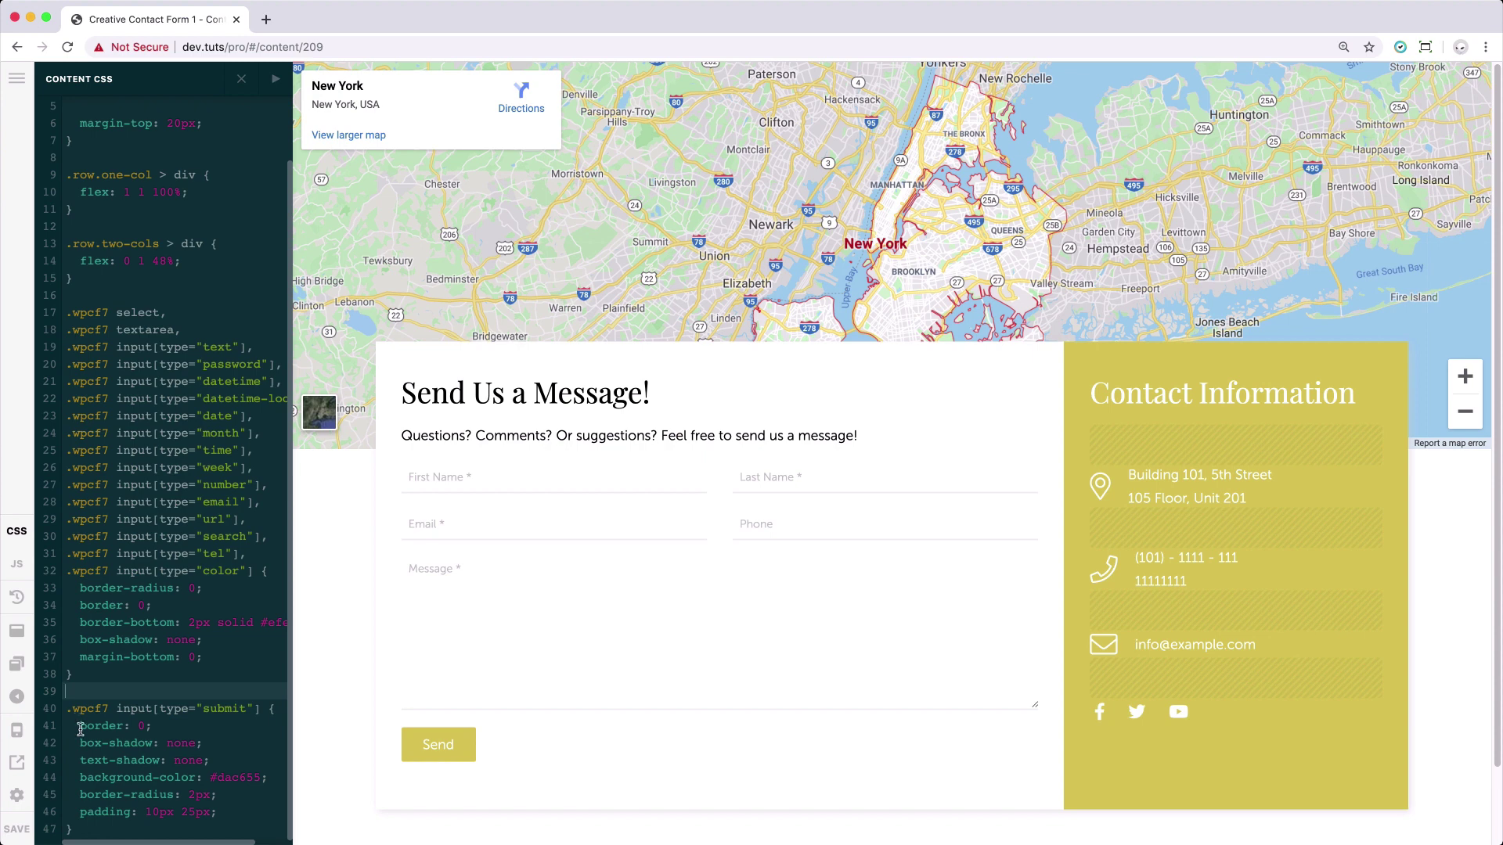
{"action": "left_click_drag", "start_coordinate": [80, 726], "coordinate": [227, 809]}
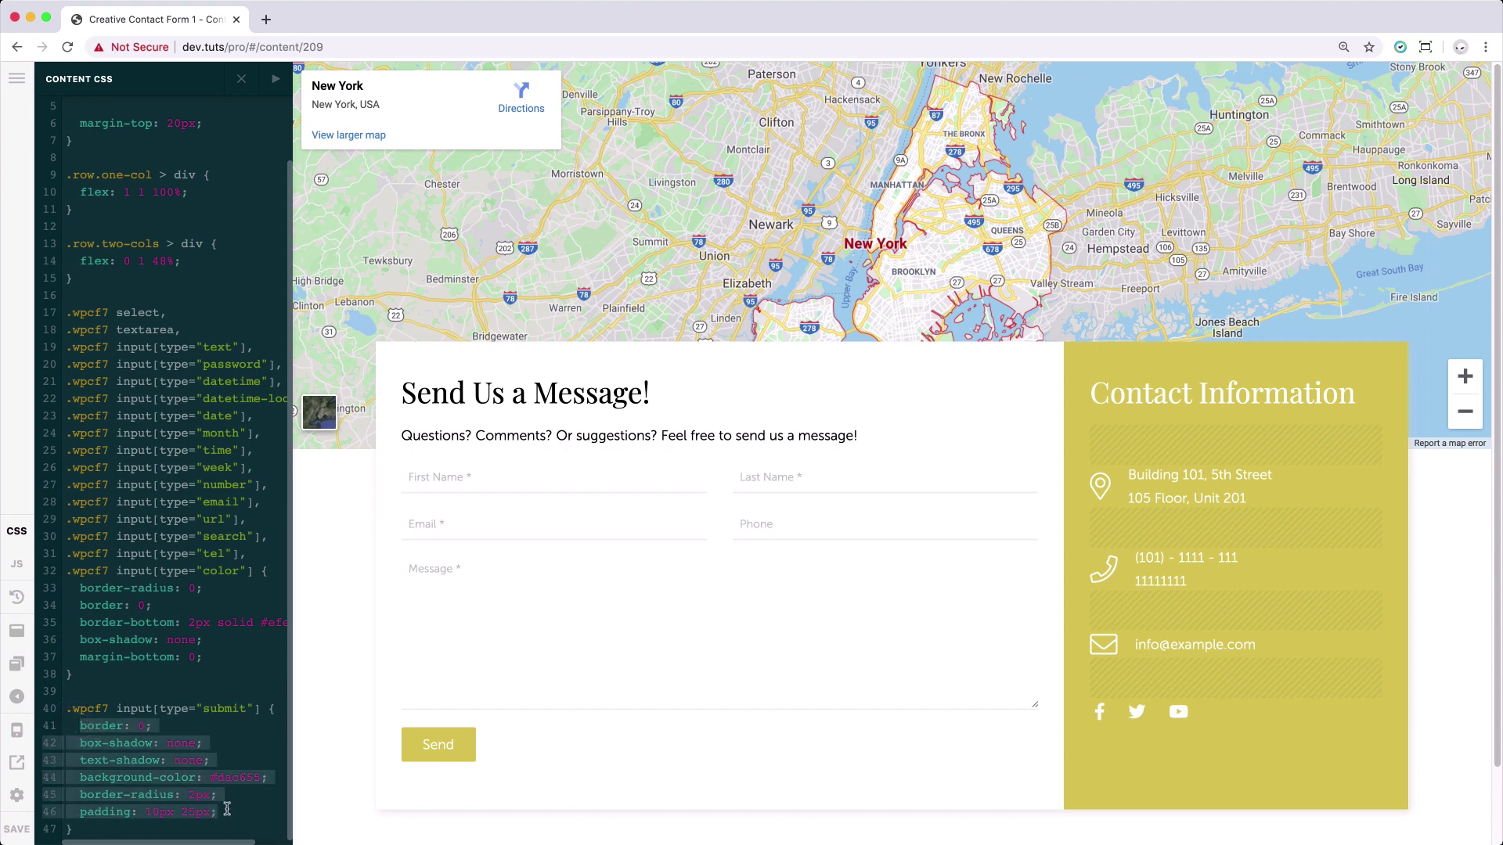
{"action": "left_click", "coordinate": [227, 809]}
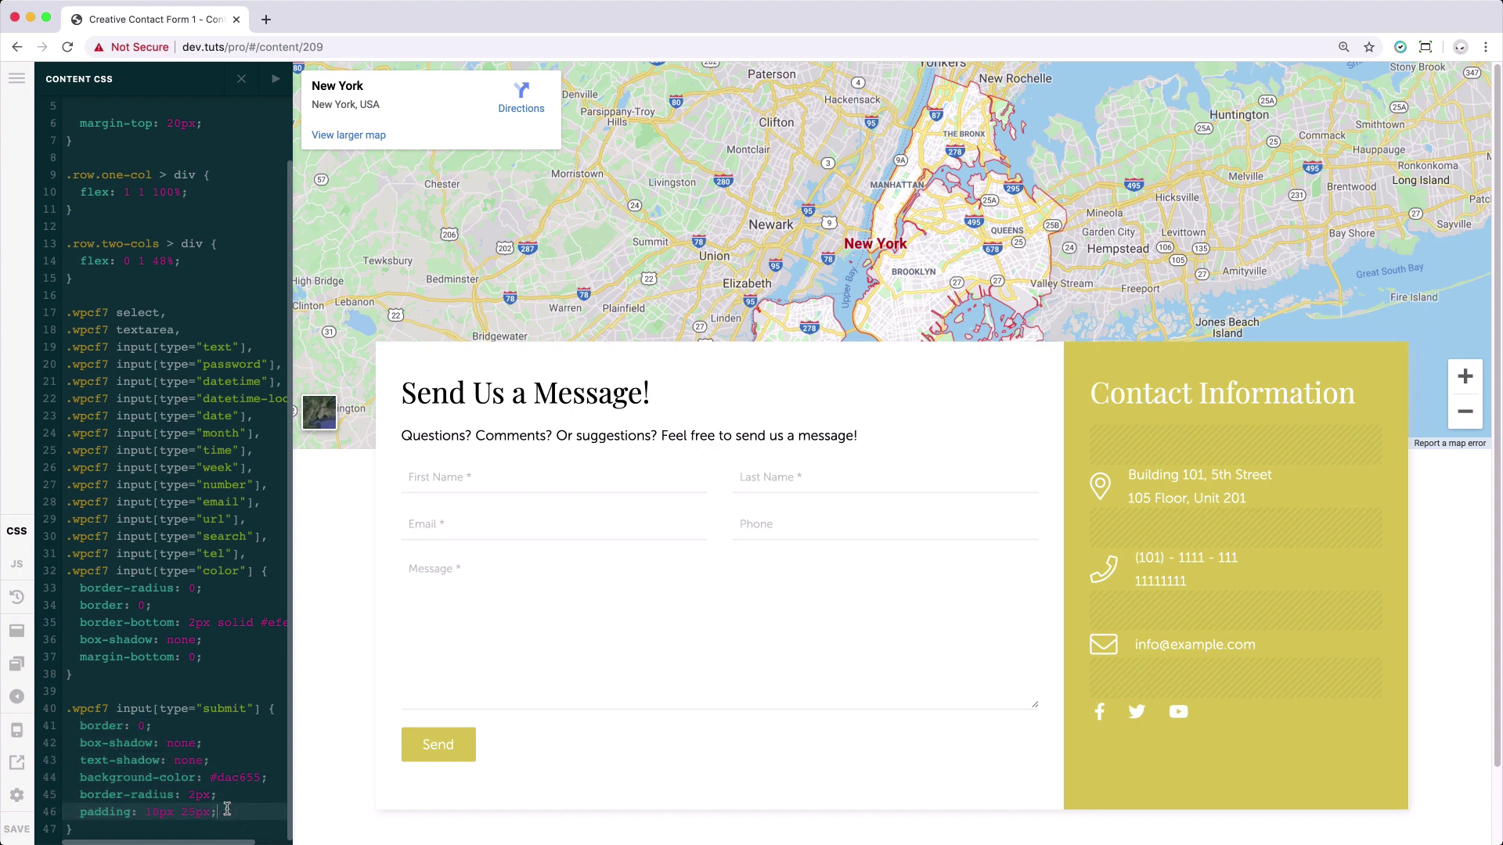
{"action": "left_click", "coordinate": [141, 830]}
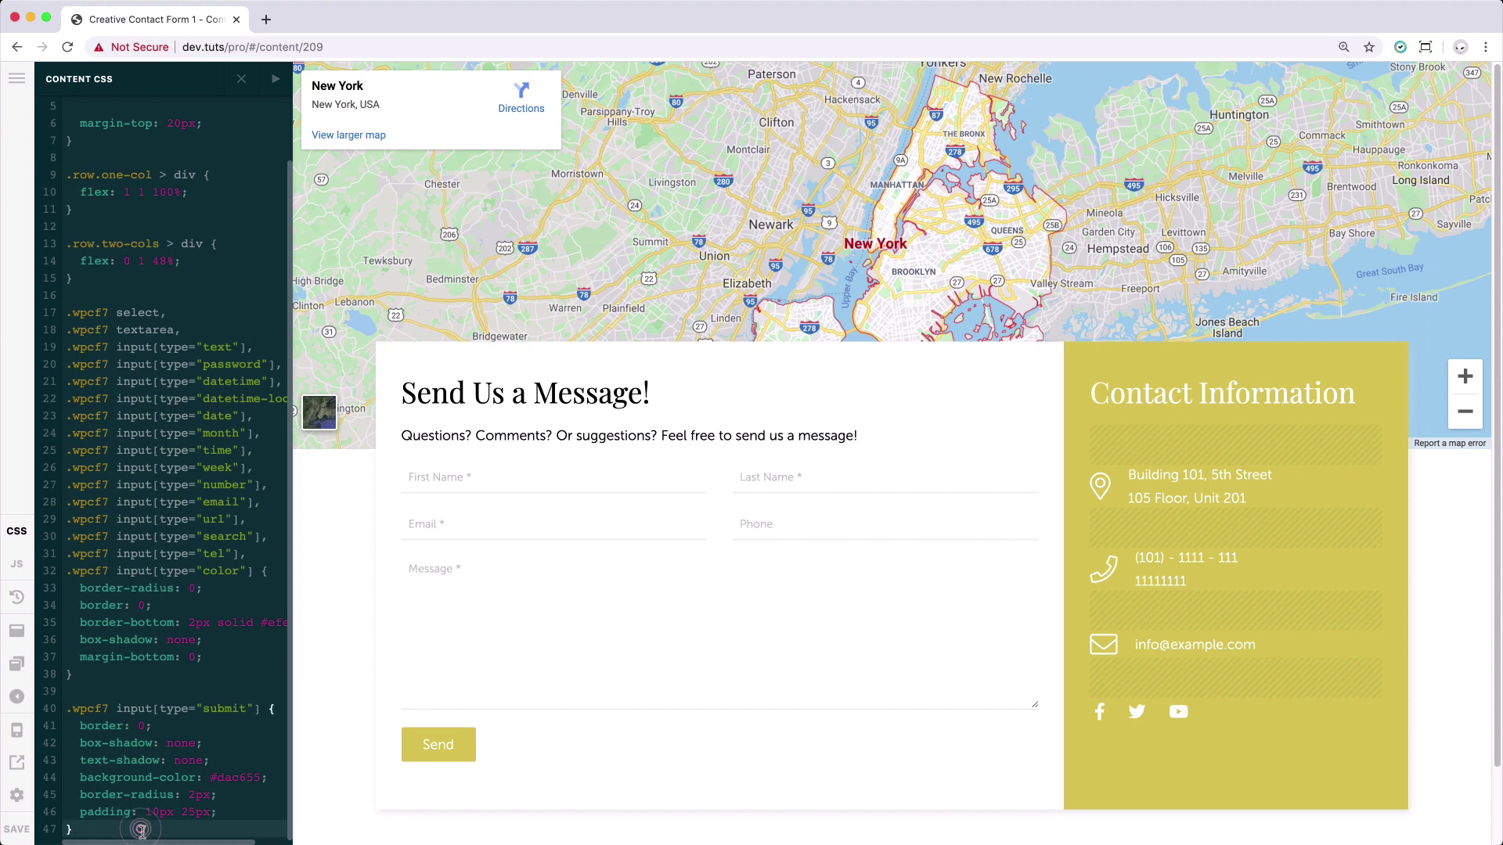
{"action": "left_click_drag", "start_coordinate": [141, 830], "coordinate": [141, 196]}
{"action": "scroll", "coordinate": [141, 196], "scroll_direction": "up", "scroll_amount": 2}
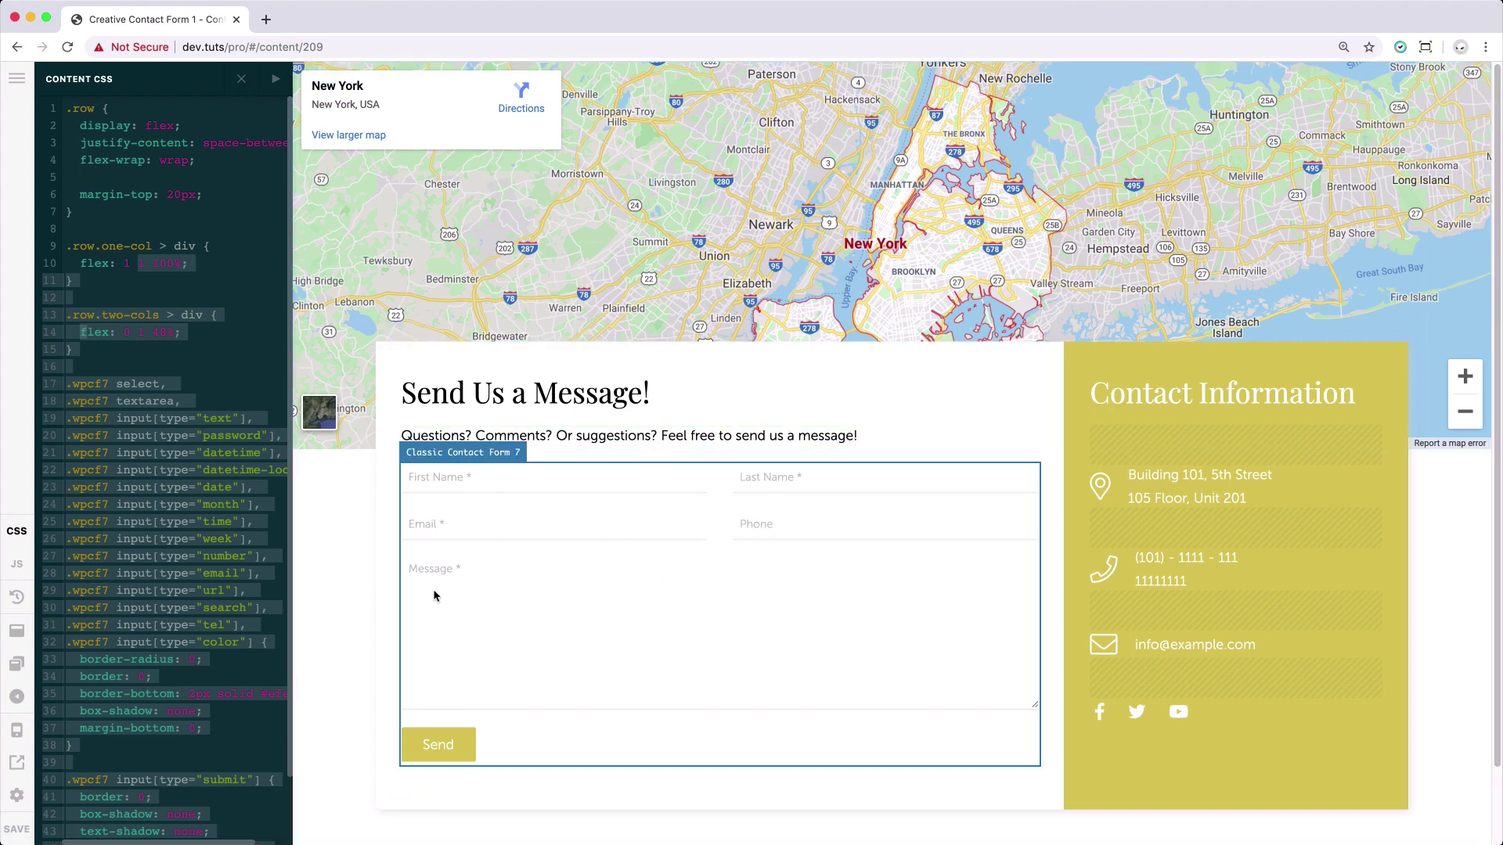
{"action": "key", "text": "super+bracketleft"}
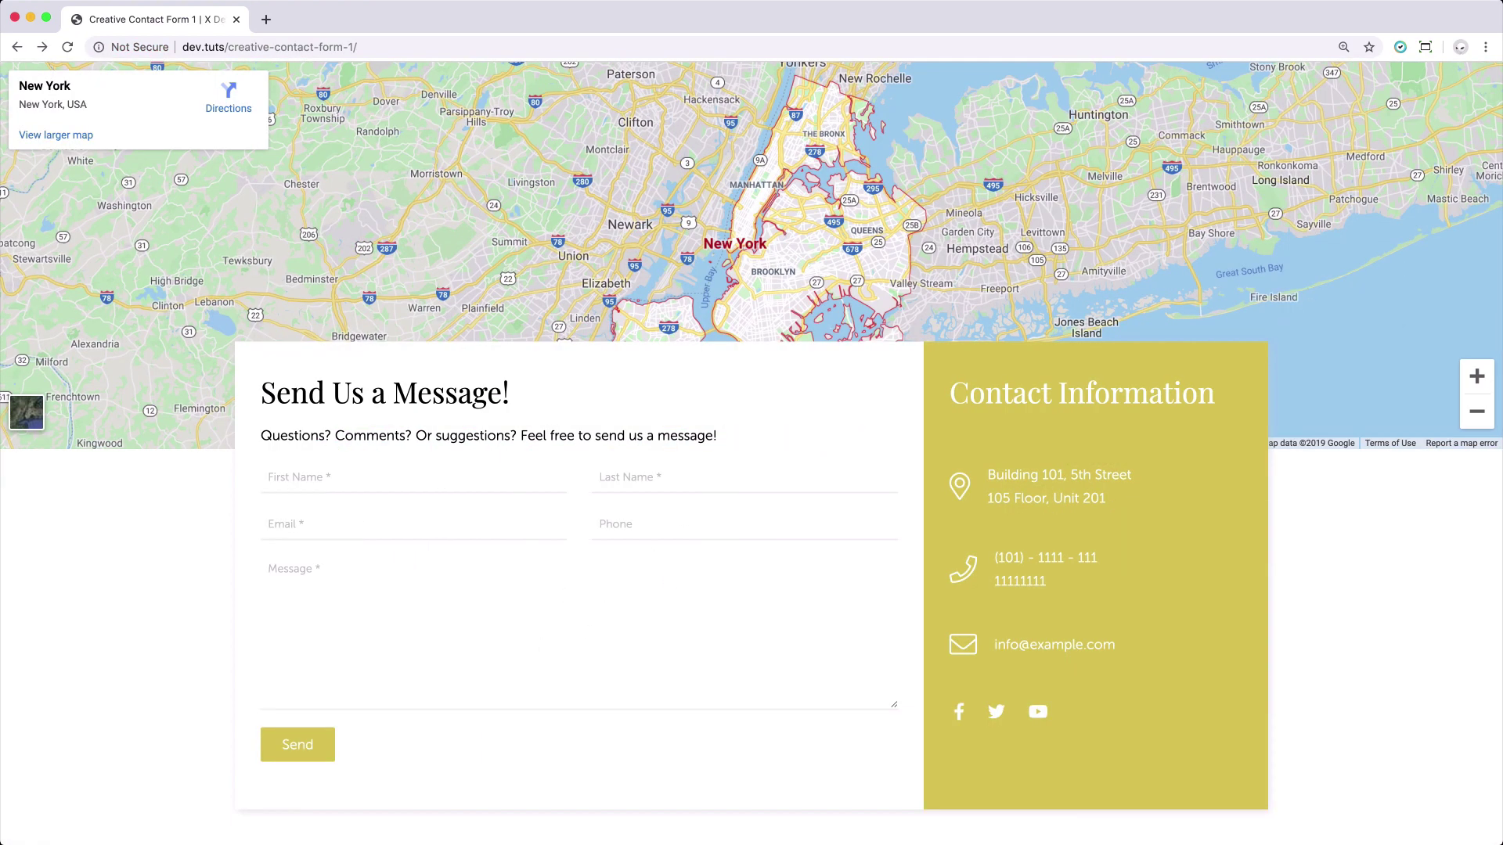